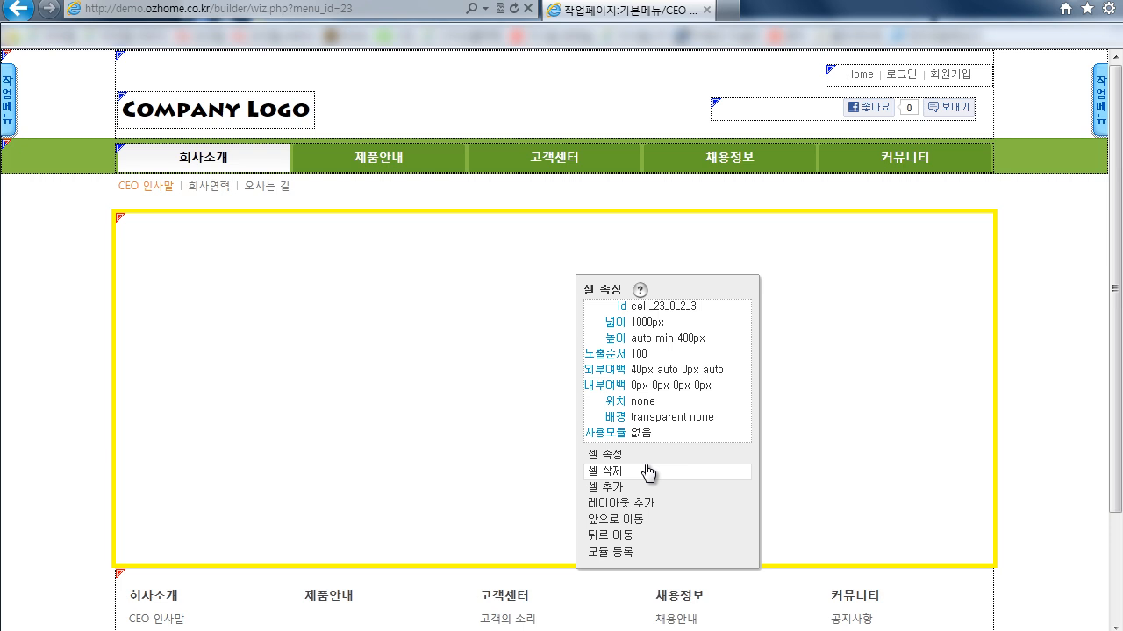
Step: Examine the position properties of the empty content cell, including Float and z-index, and close them unchanged
click(274, 261)
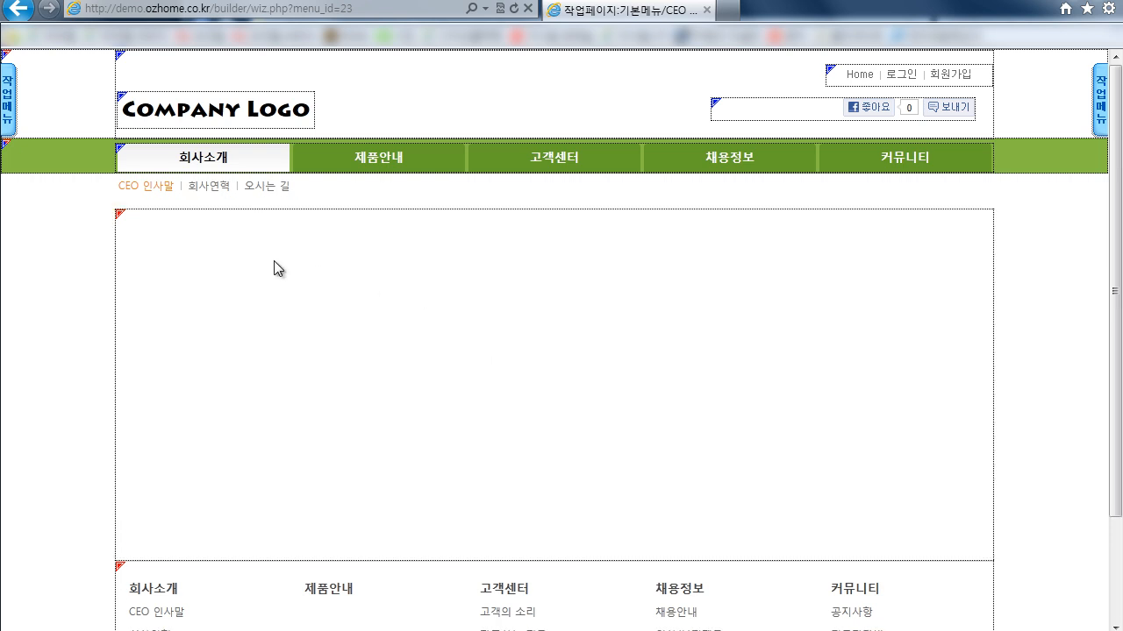
click(120, 217)
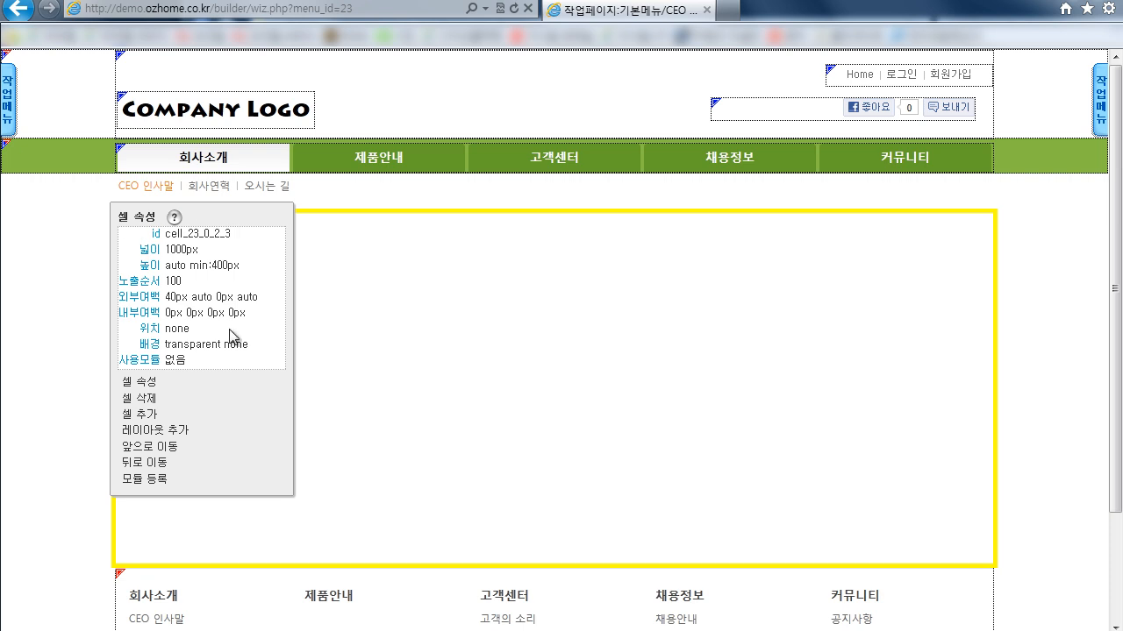
click(177, 387)
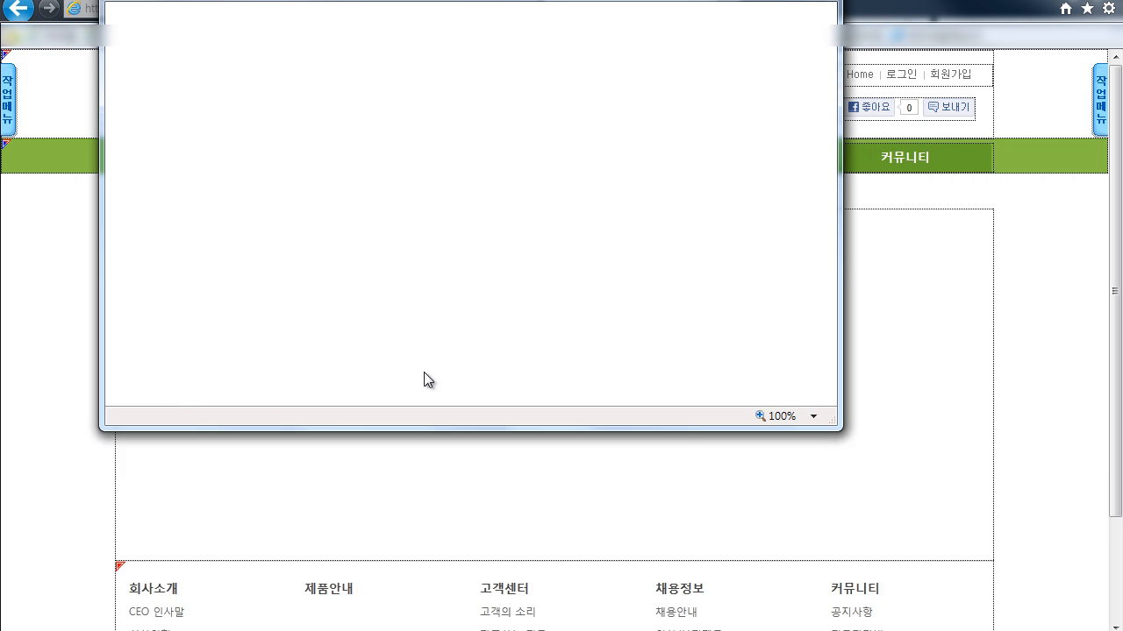
drag(564, 180, 561, 125)
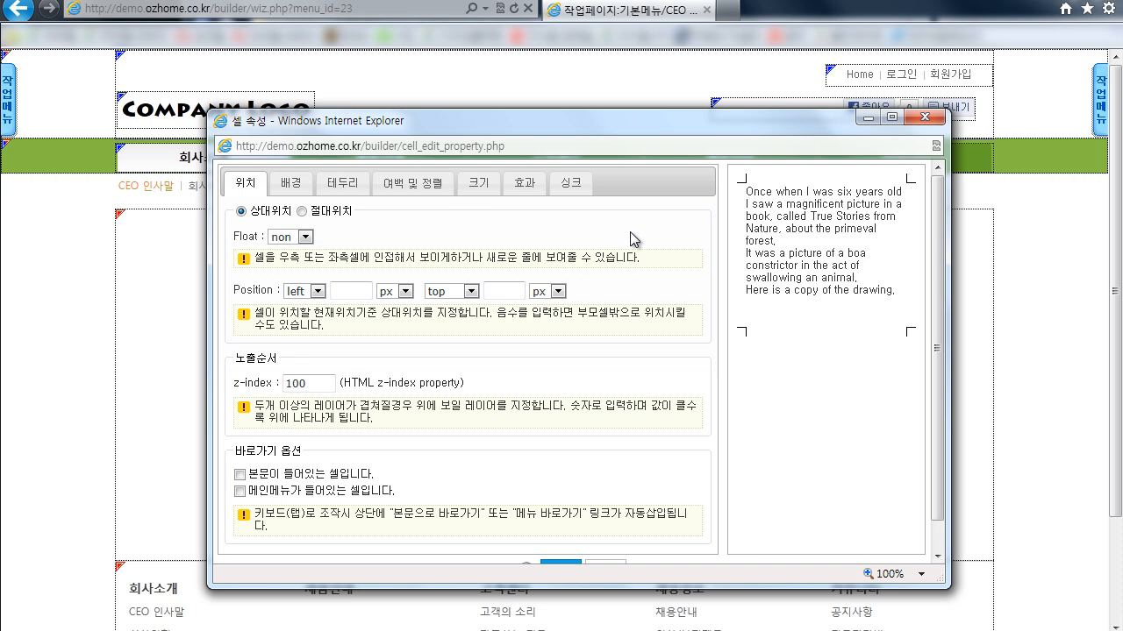
click(925, 116)
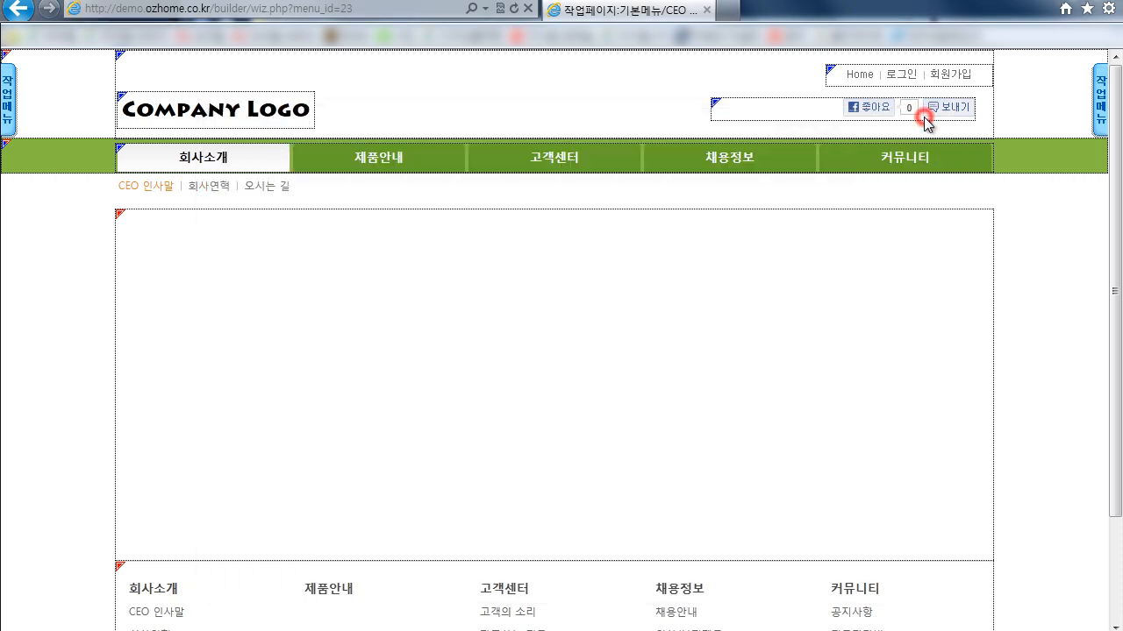
Step: Start a new cell in the empty content cell, inserted as a child cell (자식셀로 추가) with Float none
right_click(418, 266)
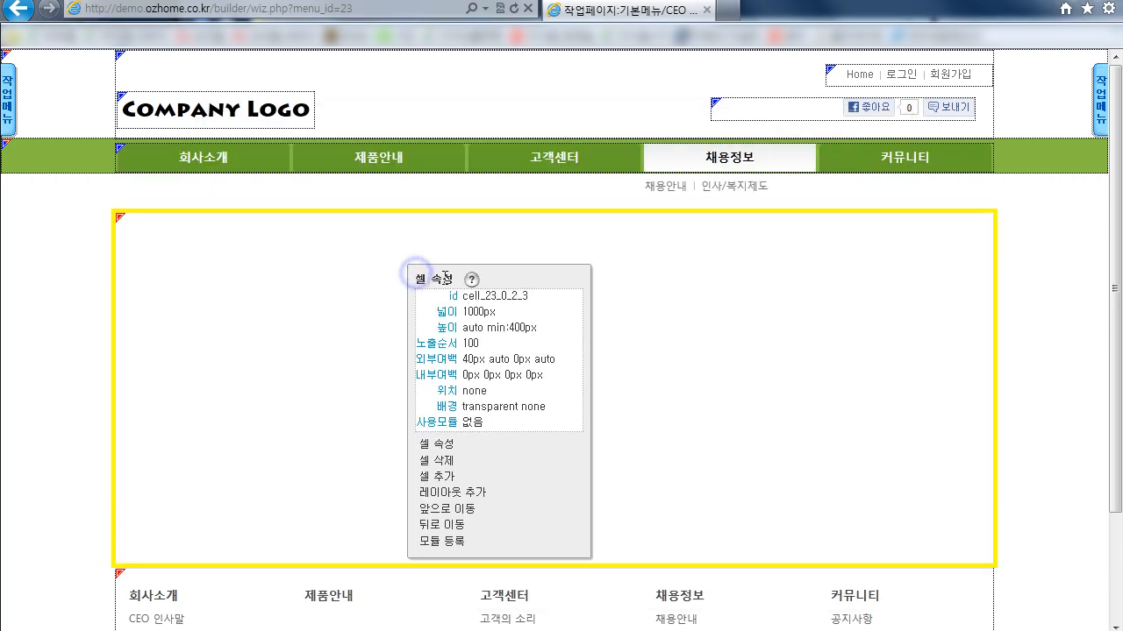
click(445, 474)
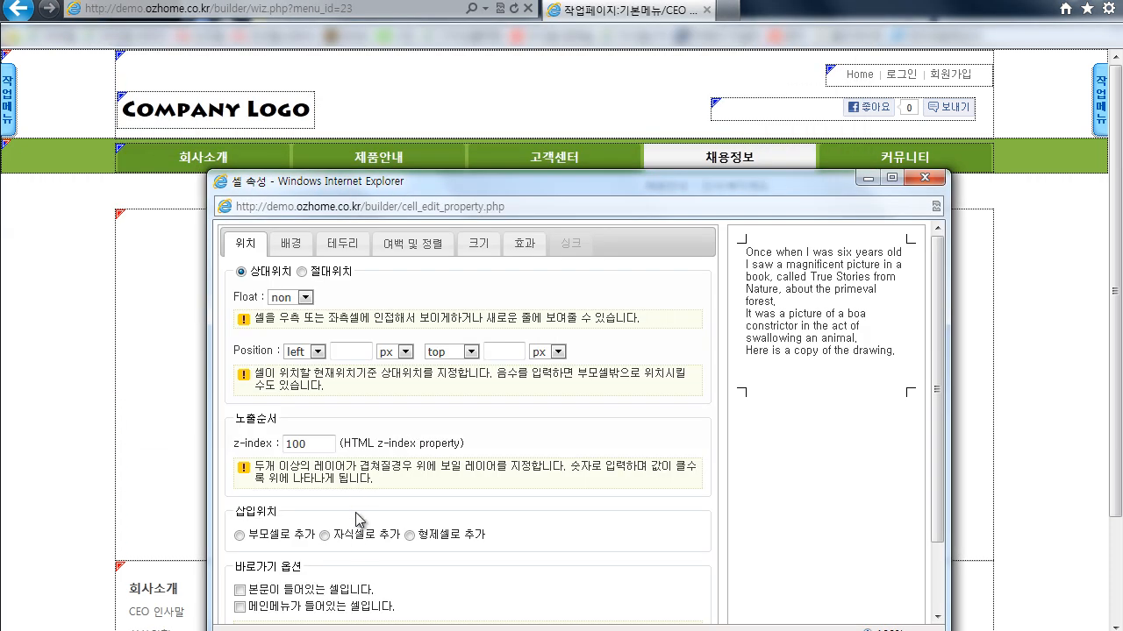
click(349, 536)
click(306, 298)
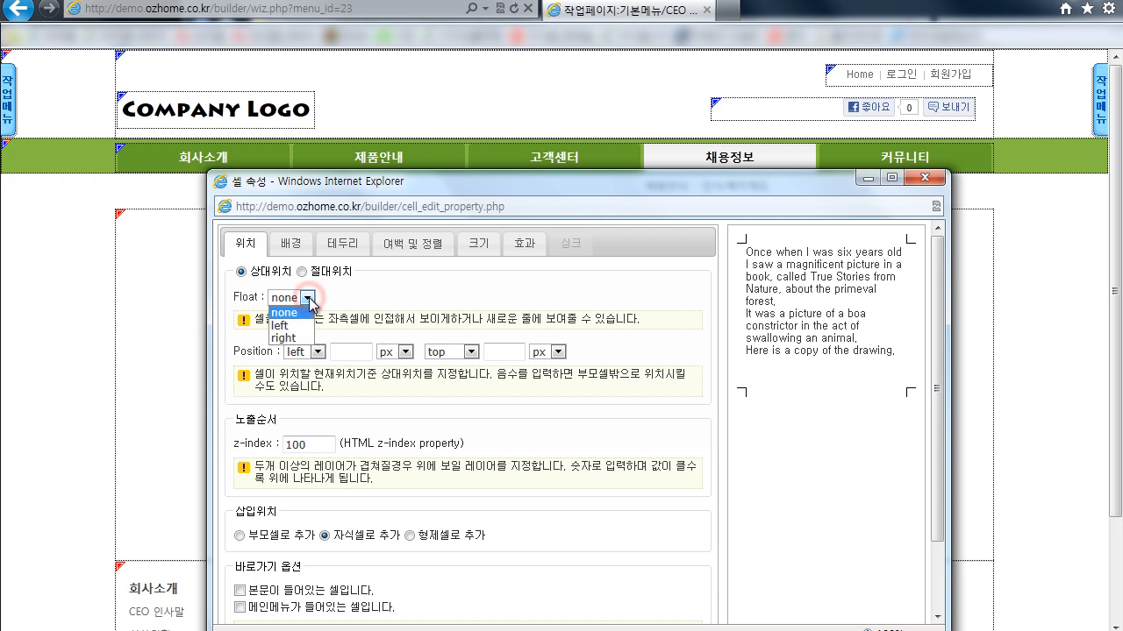
click(307, 298)
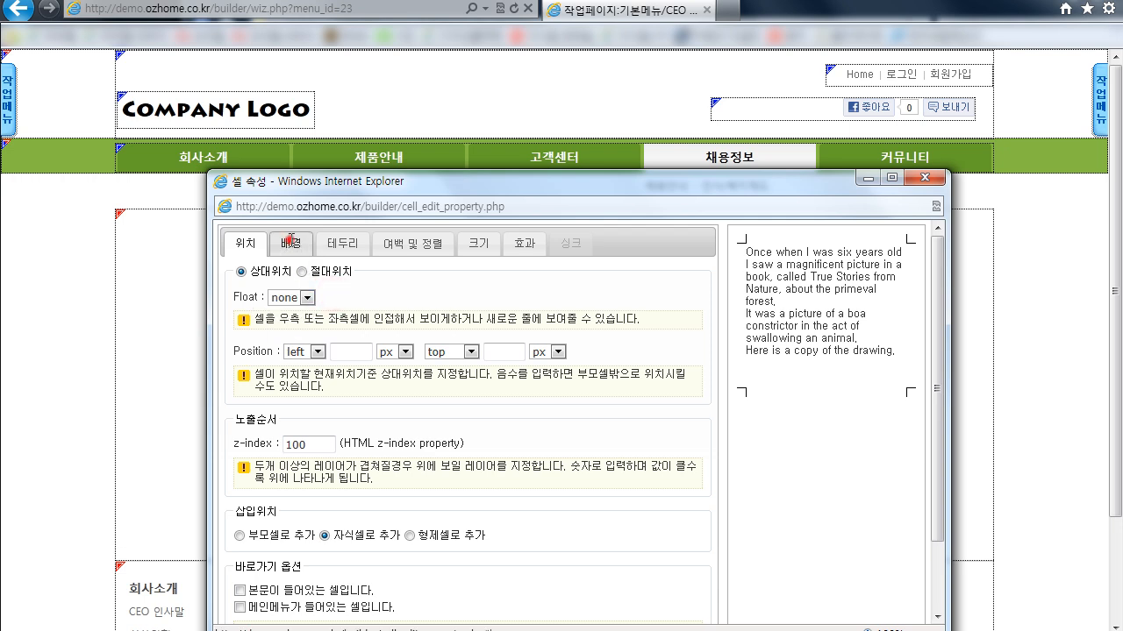
Step: Set the new cell's background colour to light pink #ffd9ff
click(290, 237)
click(300, 294)
click(383, 319)
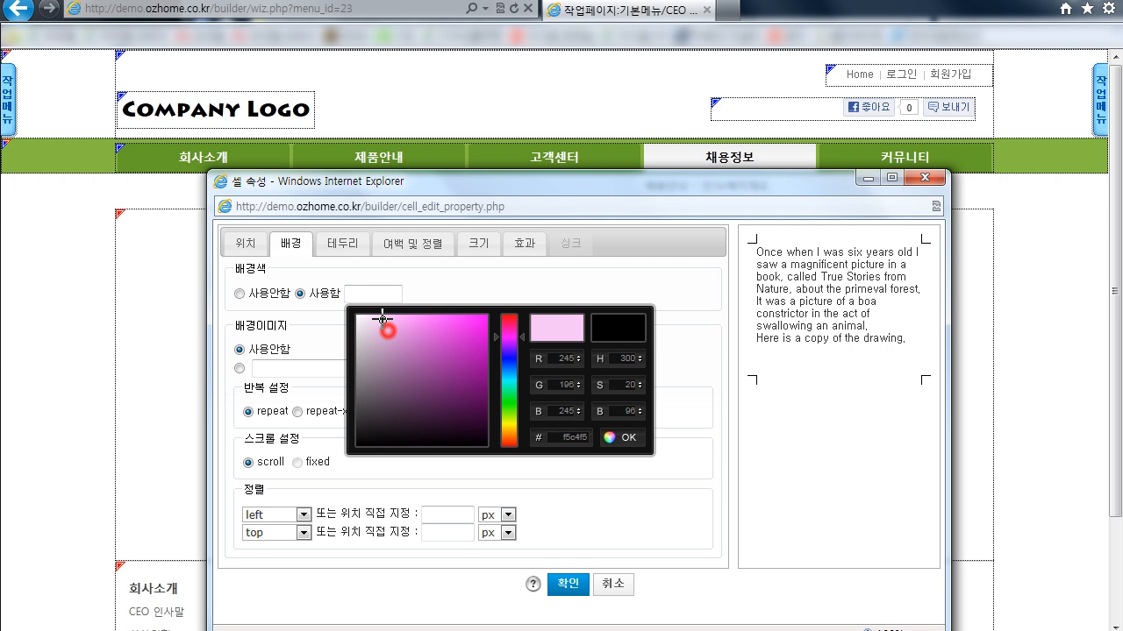
drag(382, 319, 375, 312)
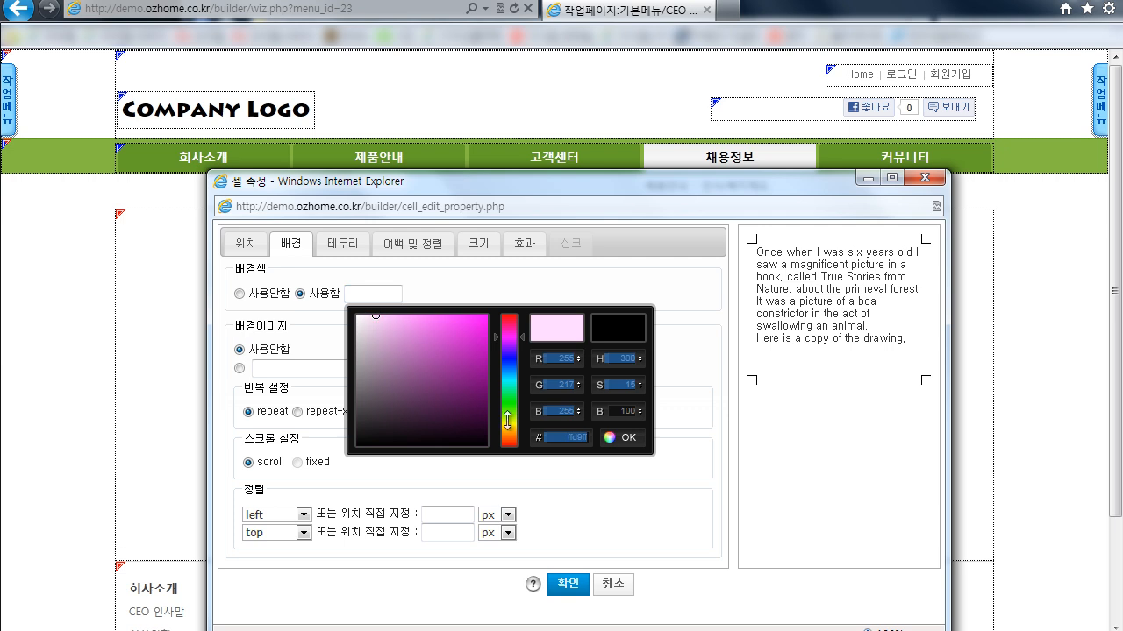
click(625, 437)
Step: Keep the pink cell's minimum height at 100 px and create the cell
click(477, 245)
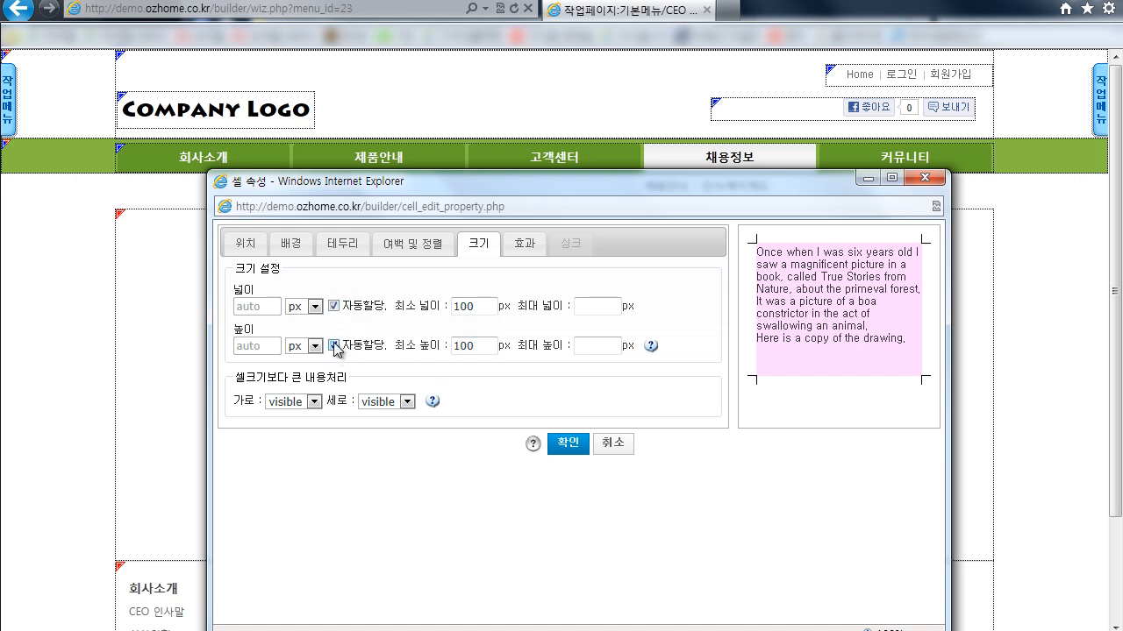
double_click(484, 345)
click(567, 445)
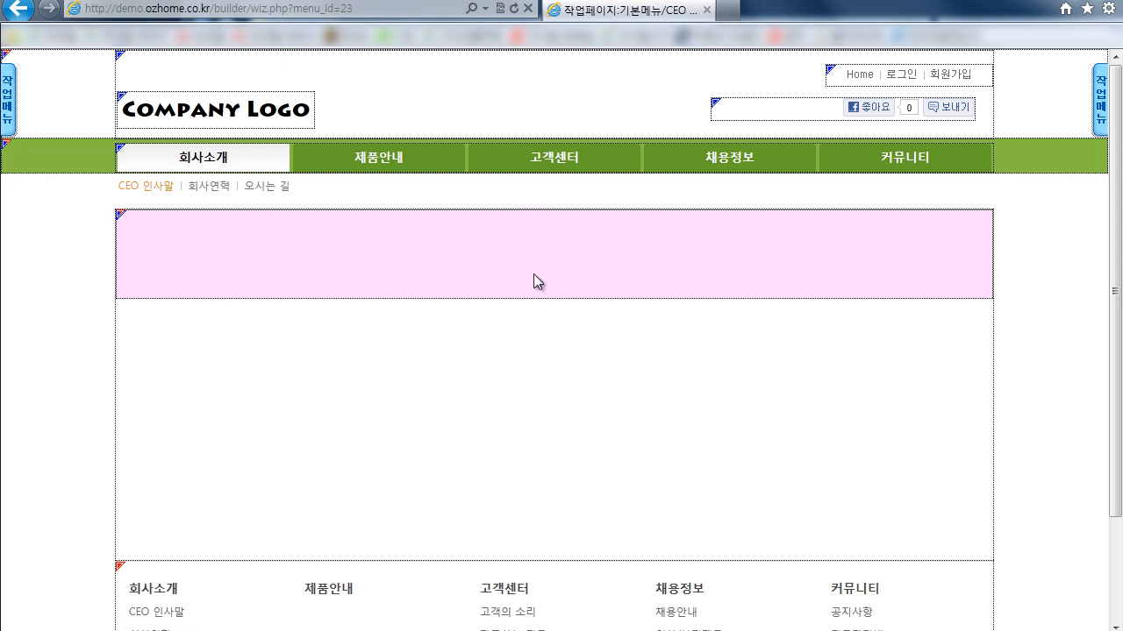
Step: Add a second child cell to the content cell with a light blue #c2ddff background
click(473, 372)
click(517, 554)
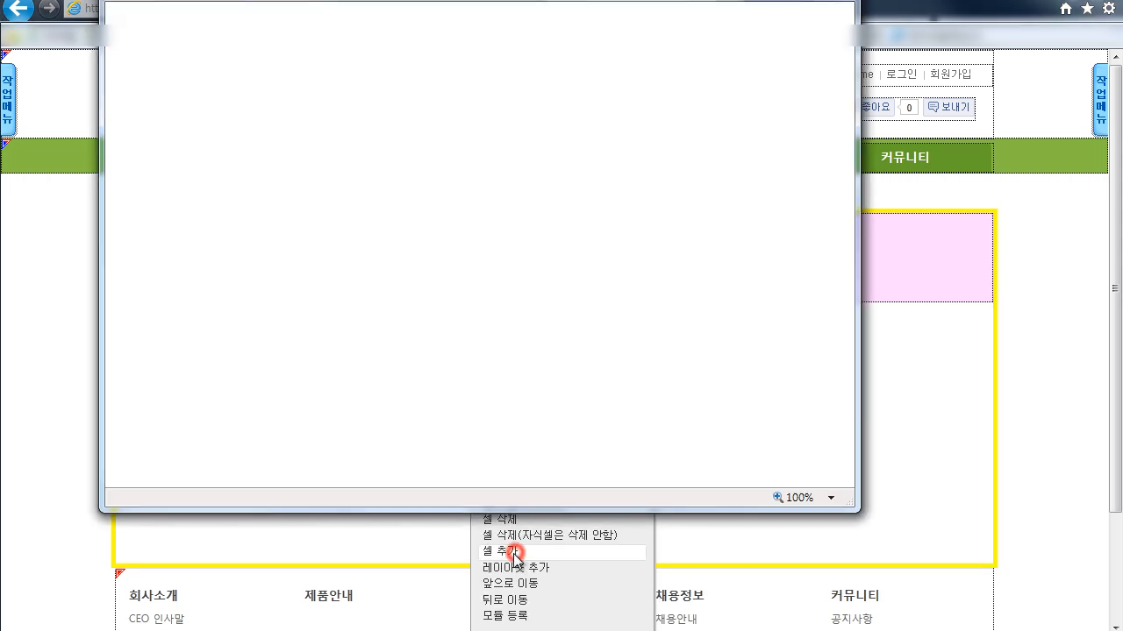
click(347, 537)
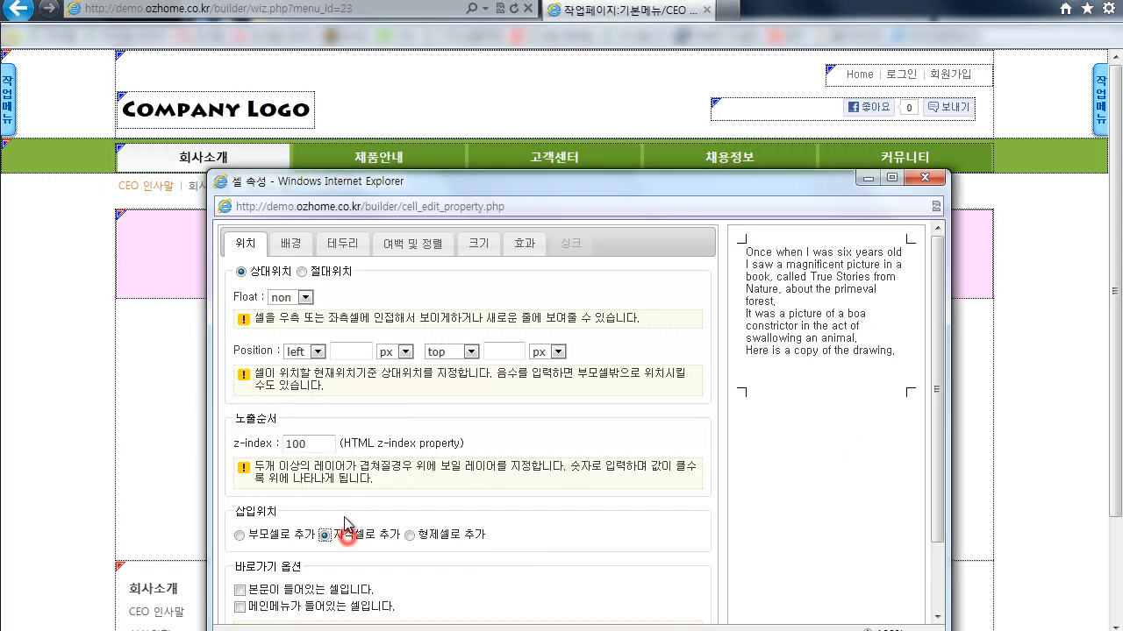
click(291, 243)
click(367, 291)
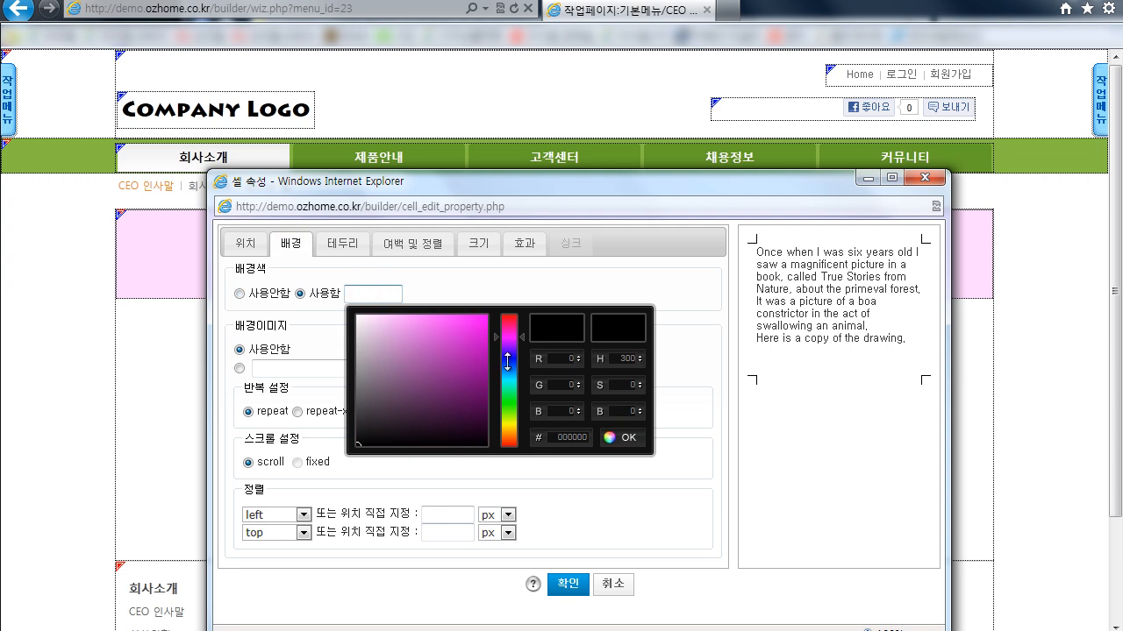
drag(507, 357, 507, 370)
click(393, 329)
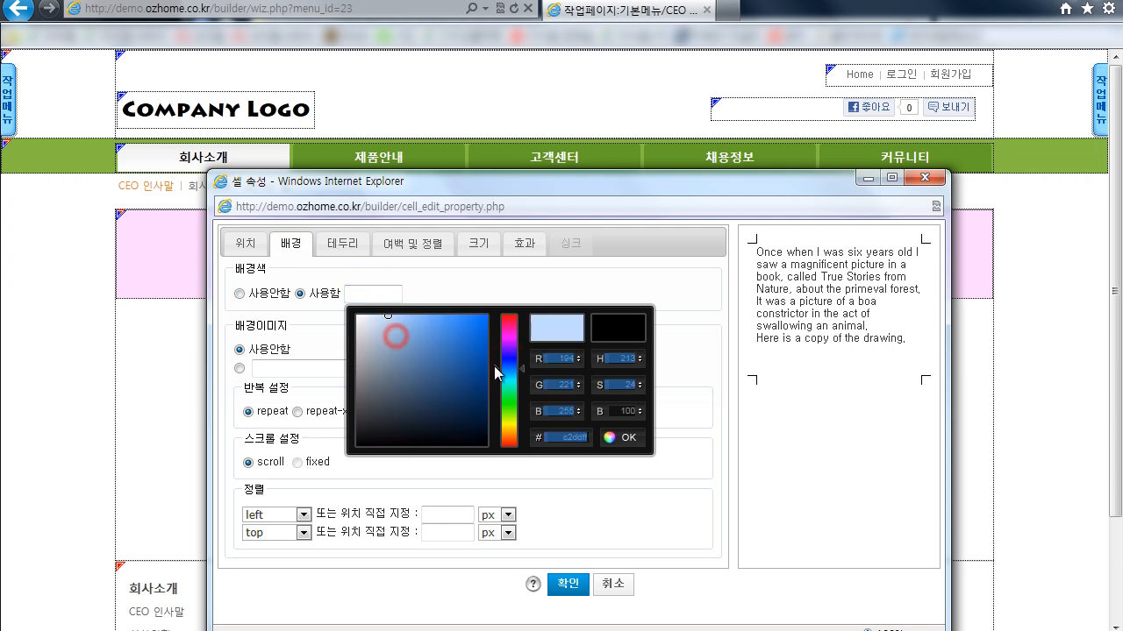
click(627, 437)
click(571, 583)
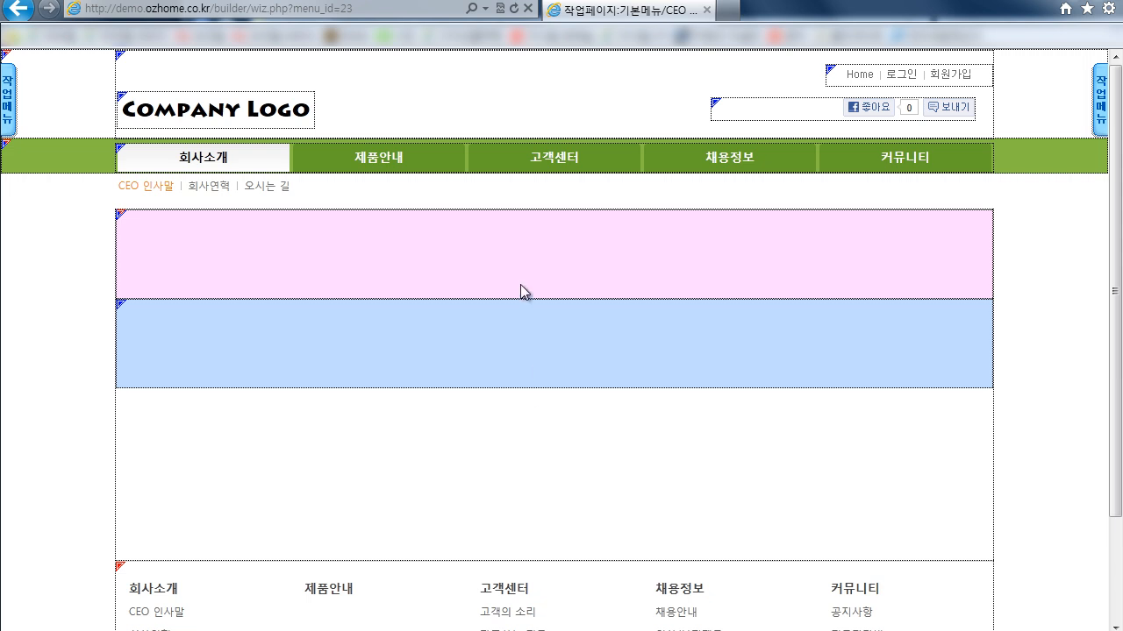
Step: Set the pink cell's Float property to left and apply it
click(518, 251)
click(570, 445)
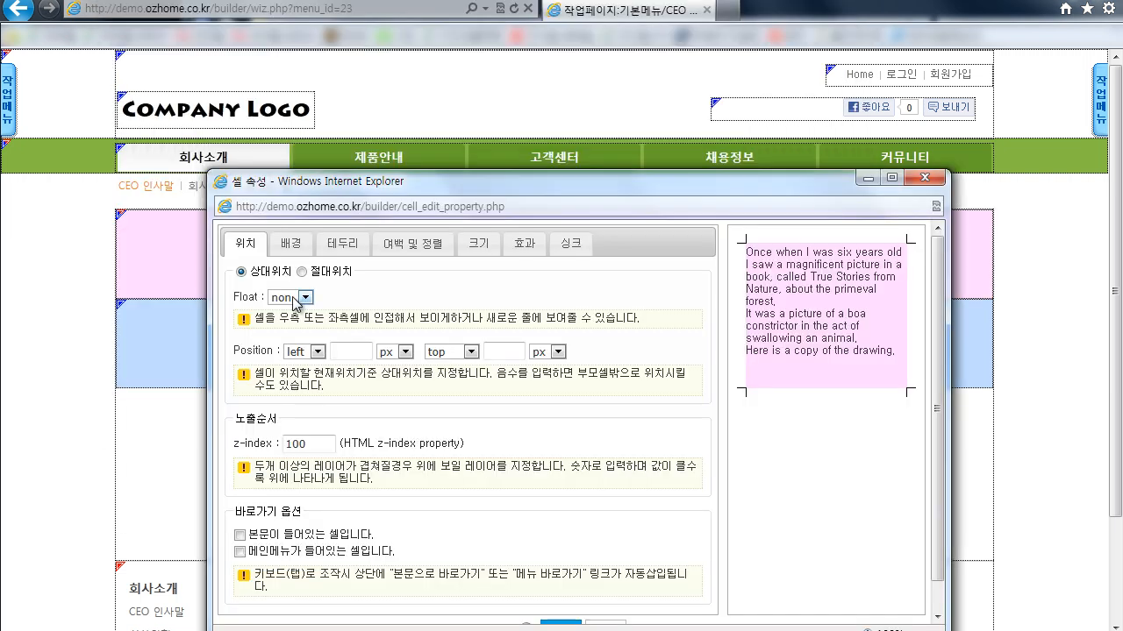
click(302, 297)
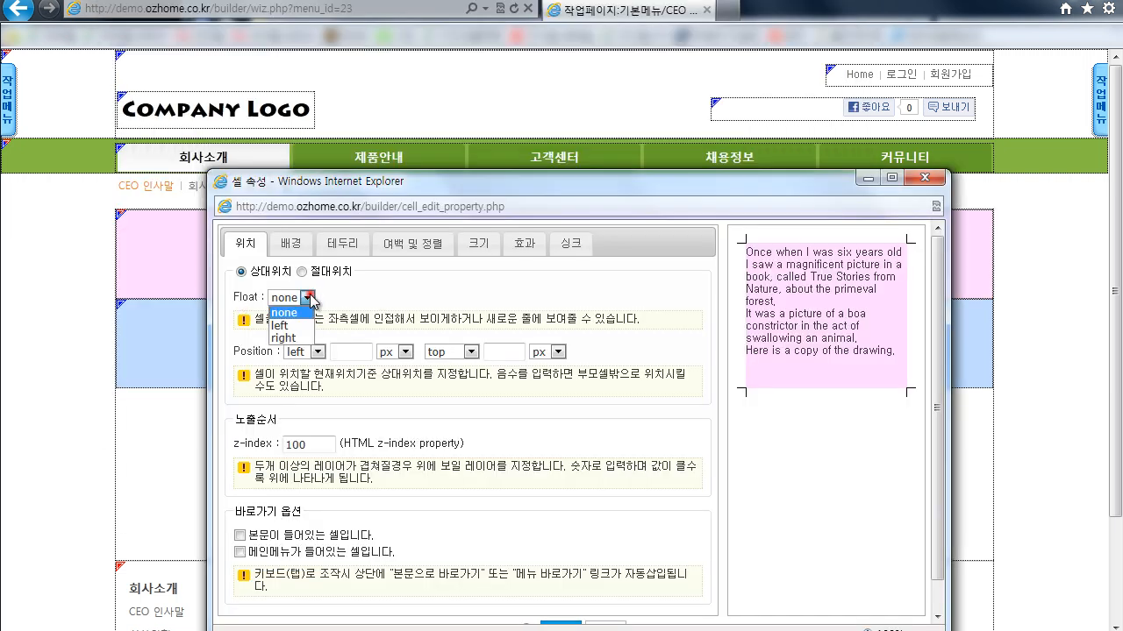
click(295, 326)
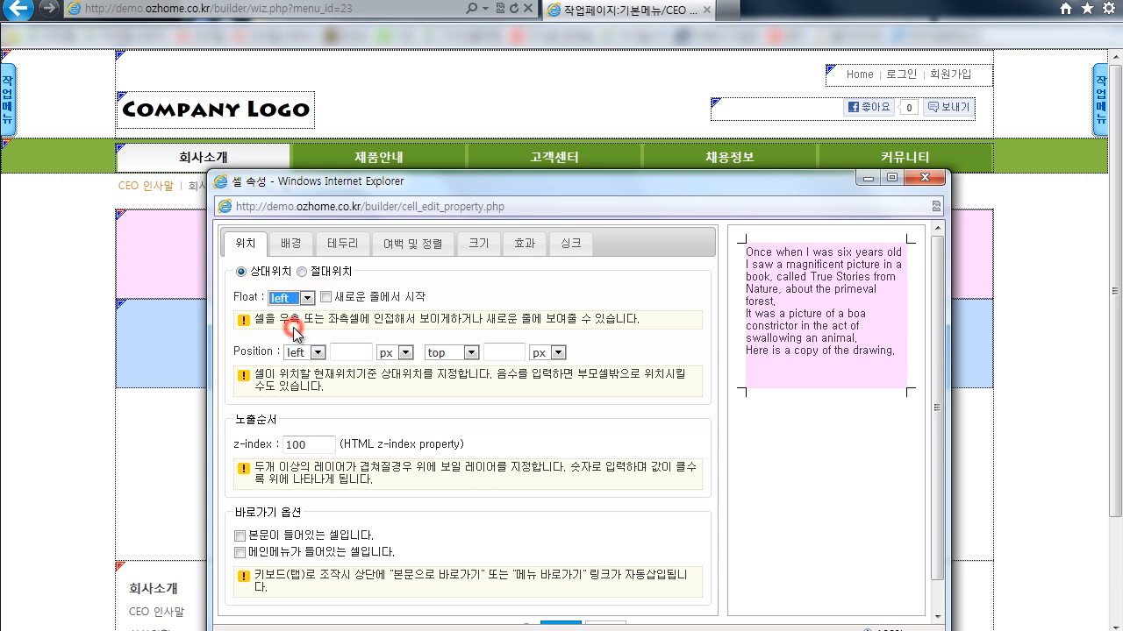
scroll(468, 409, down, 1)
click(558, 599)
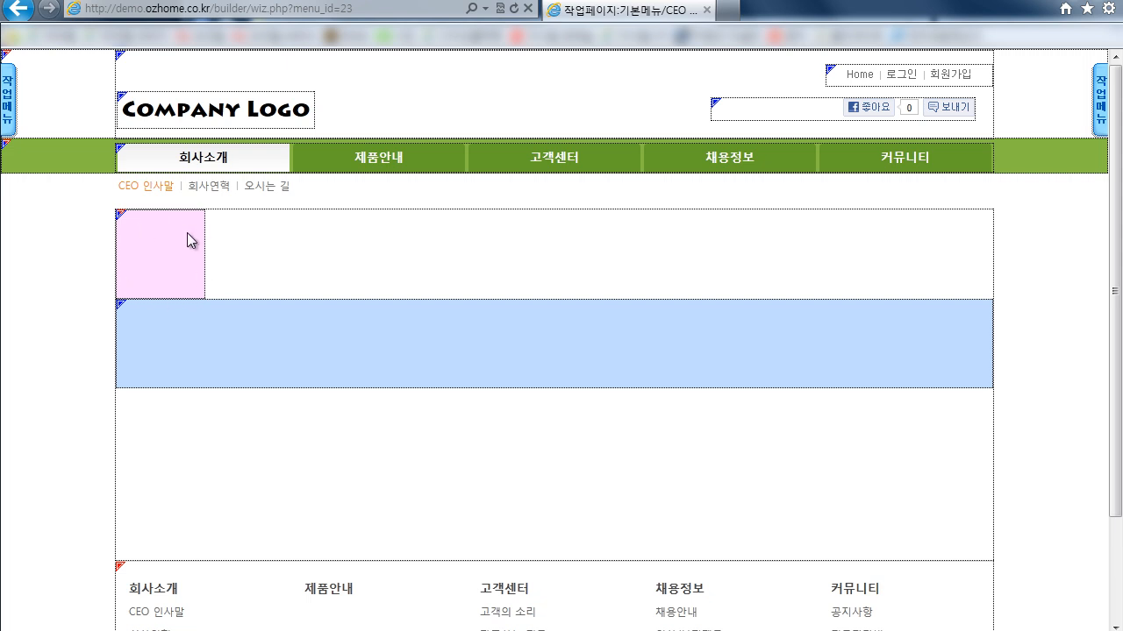
Step: Set the blue cell's Float property to left and apply it
right_click(455, 333)
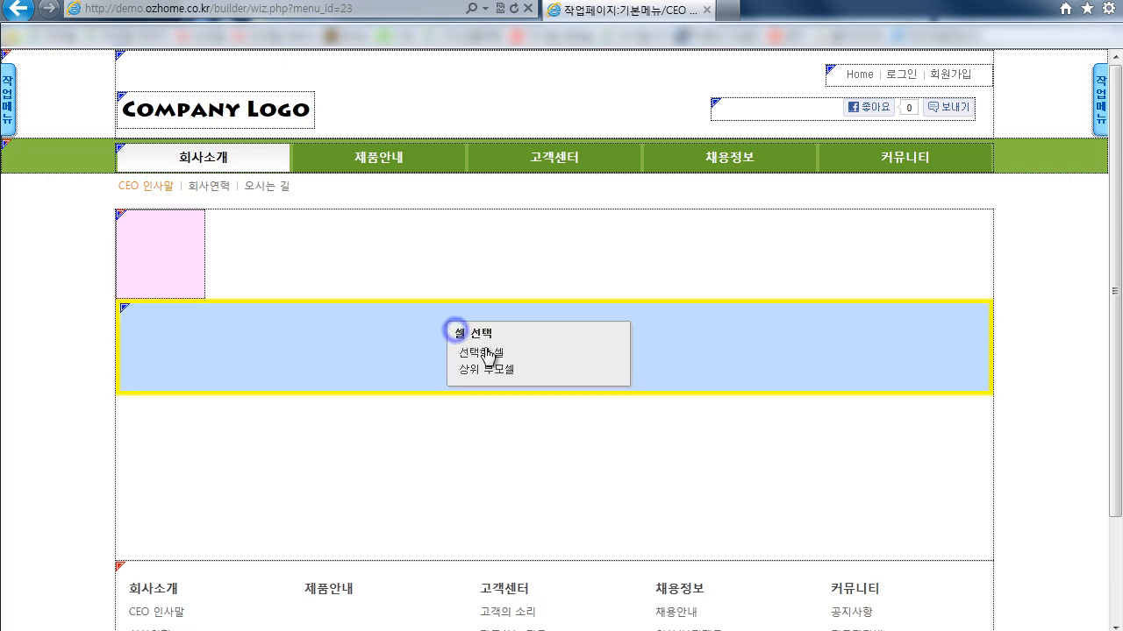
click(491, 351)
click(515, 521)
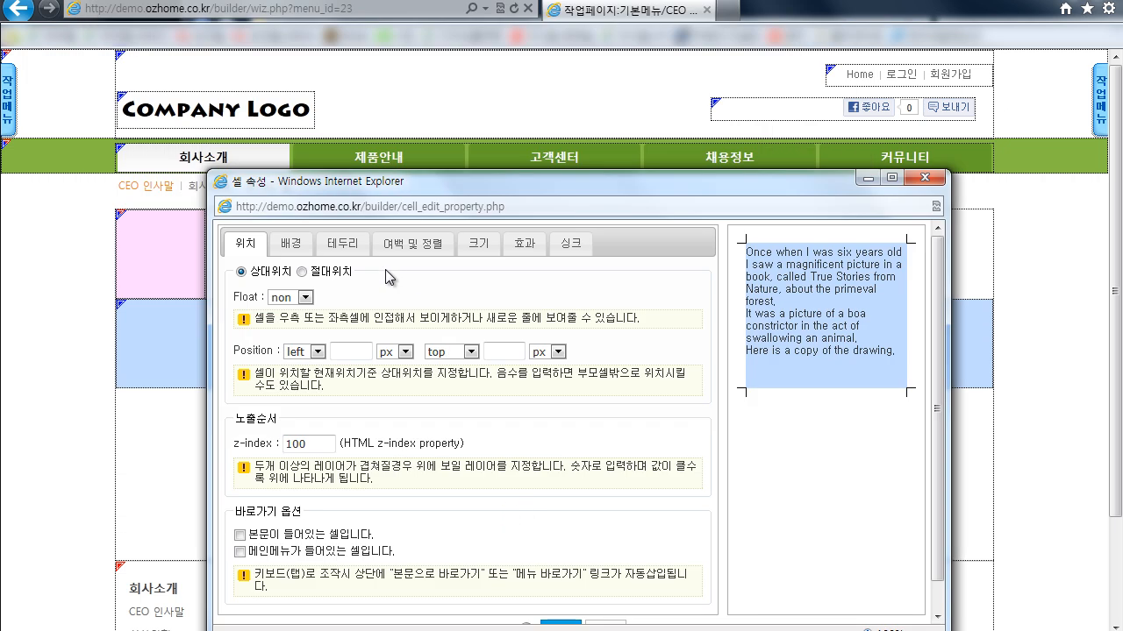
click(289, 297)
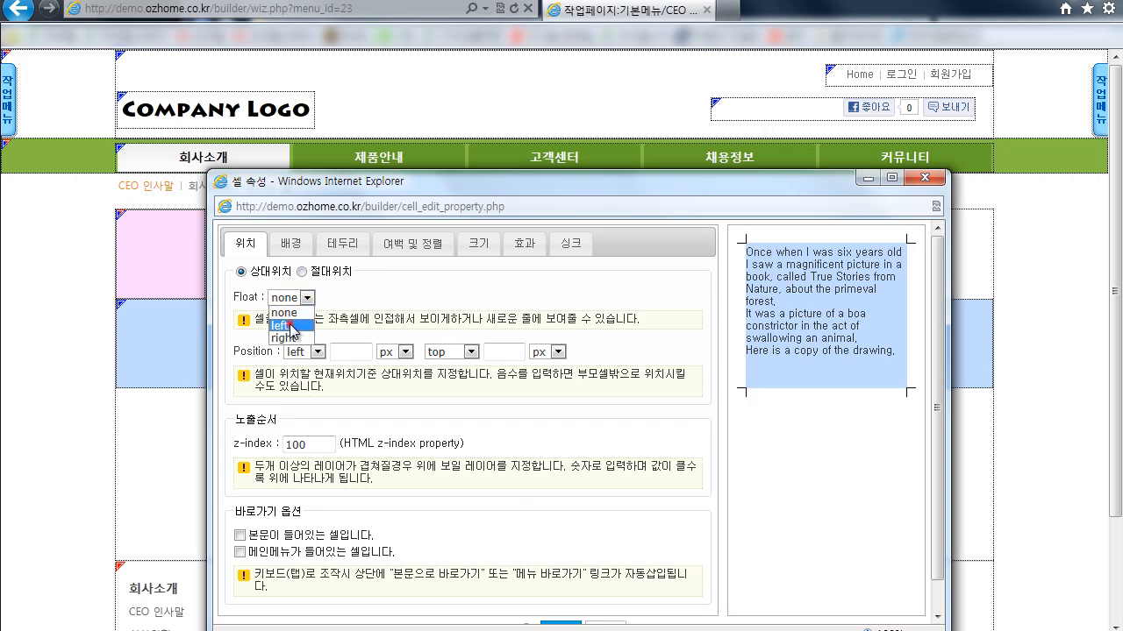
click(289, 325)
scroll(496, 458, down, 1)
click(560, 598)
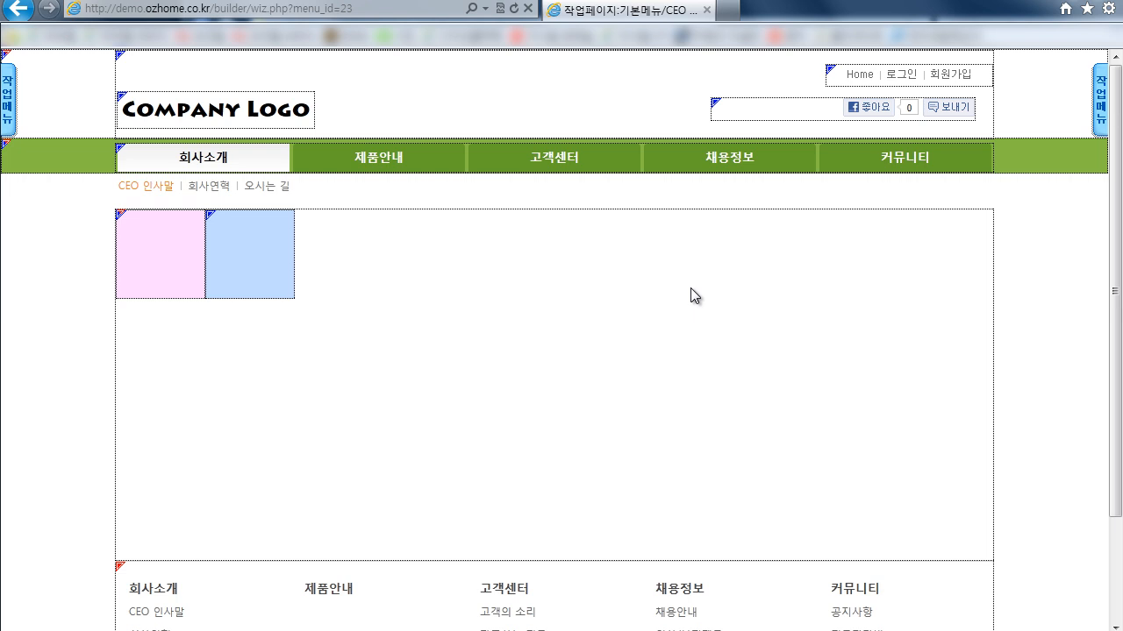
Step: Start a third cell in the content cell with Float left and a minimum width of 850 px
click(526, 275)
click(570, 494)
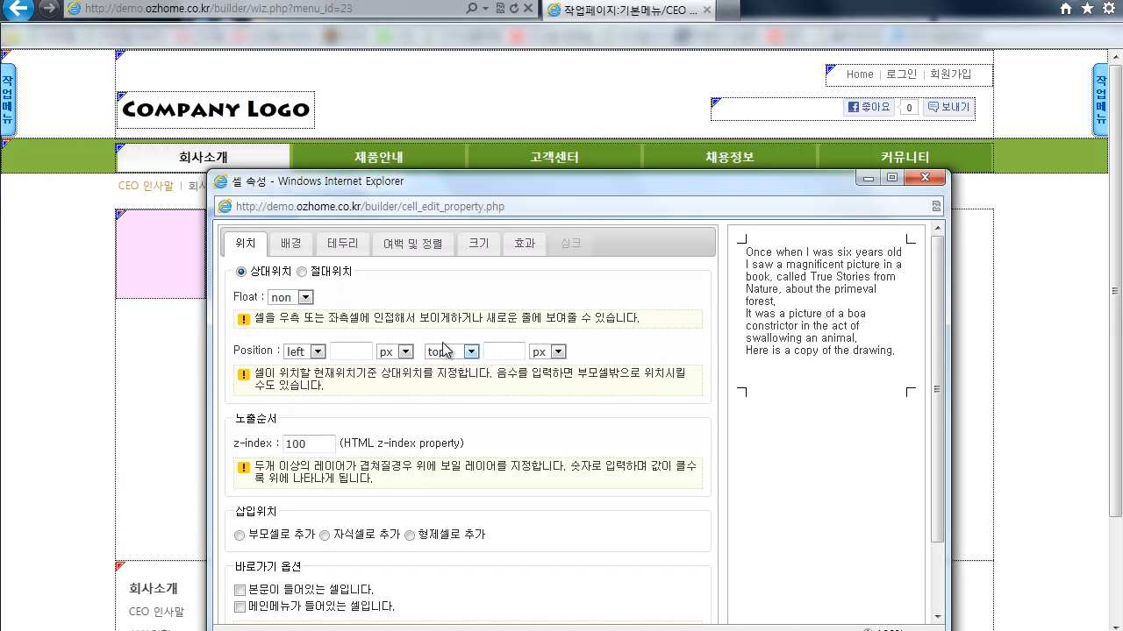
click(299, 298)
click(285, 324)
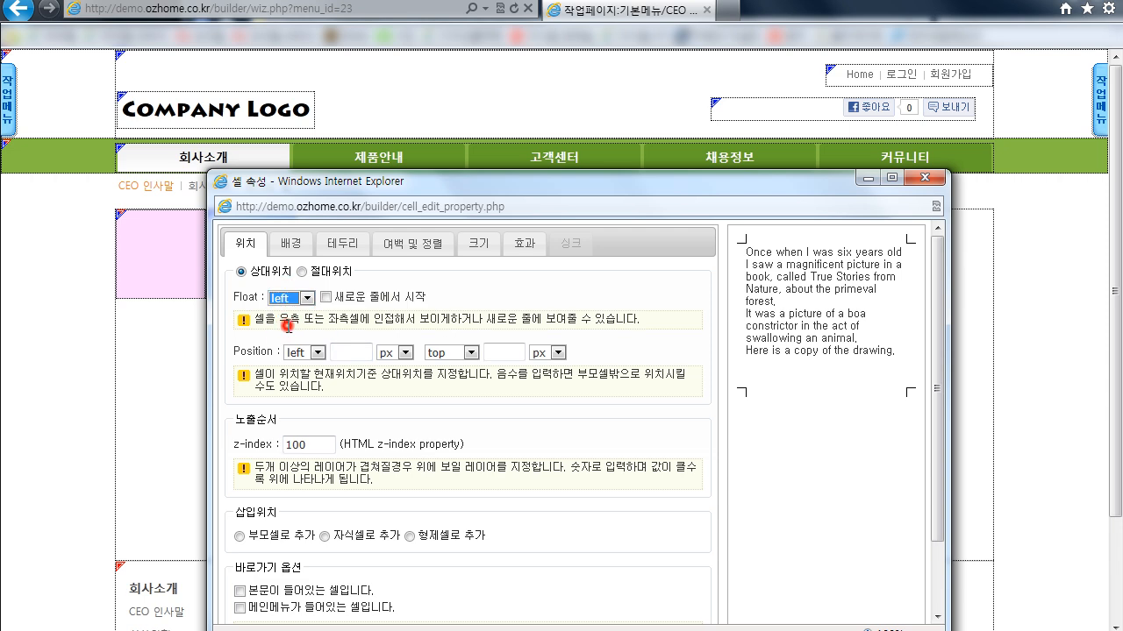
click(479, 244)
double_click(463, 306)
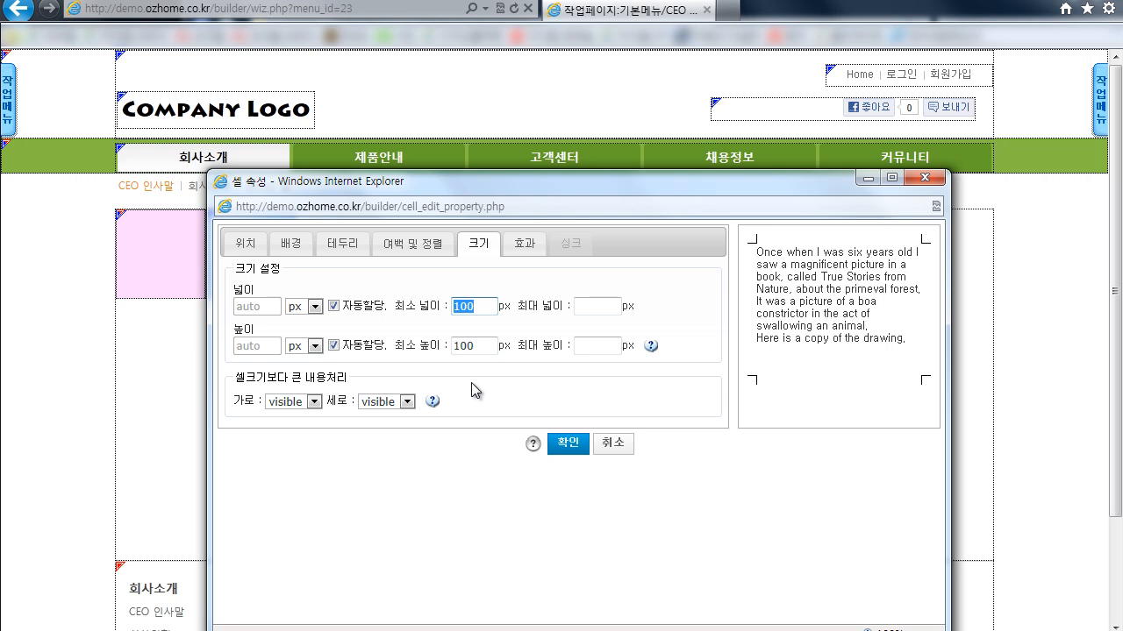
text(850)
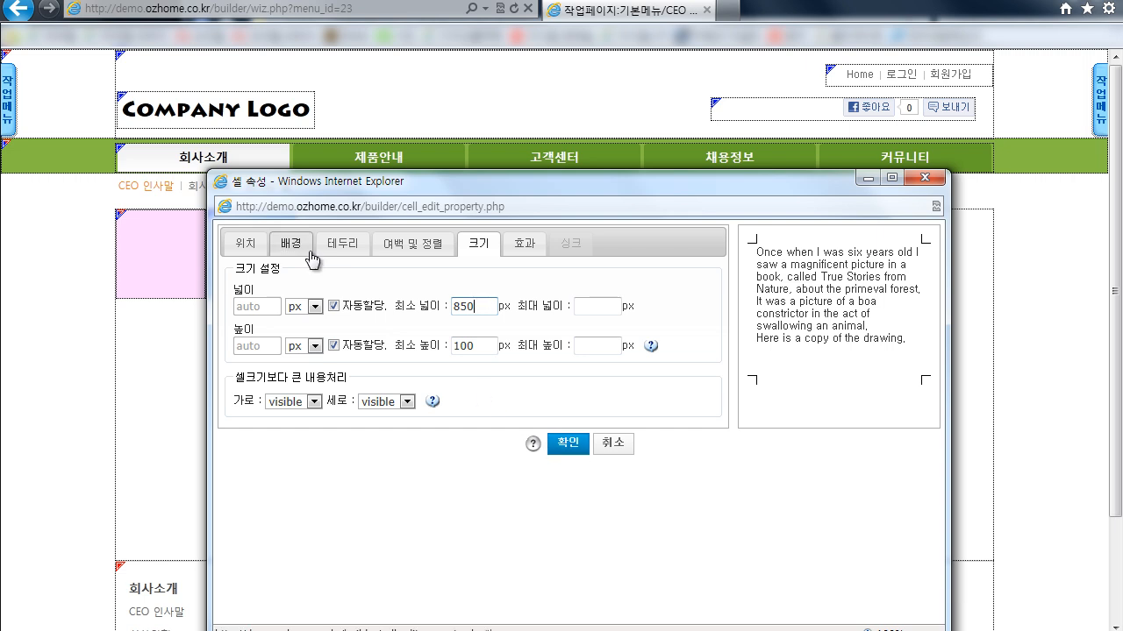
Step: Set the third cell's background colour to light green #cfffbf
click(292, 243)
click(373, 294)
click(507, 403)
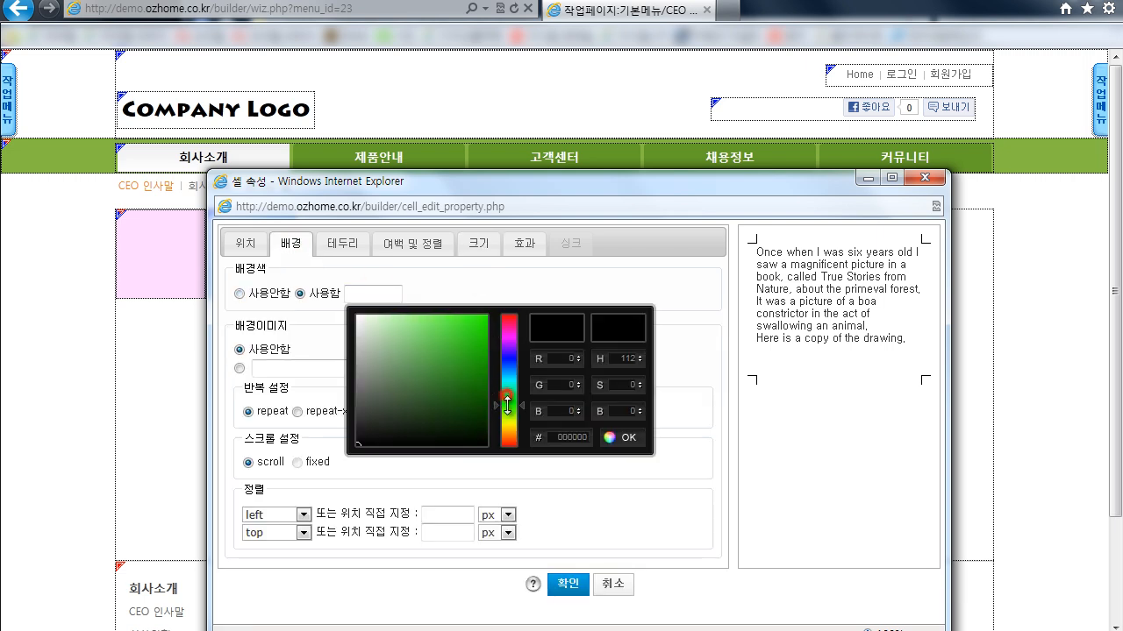
click(389, 328)
click(622, 437)
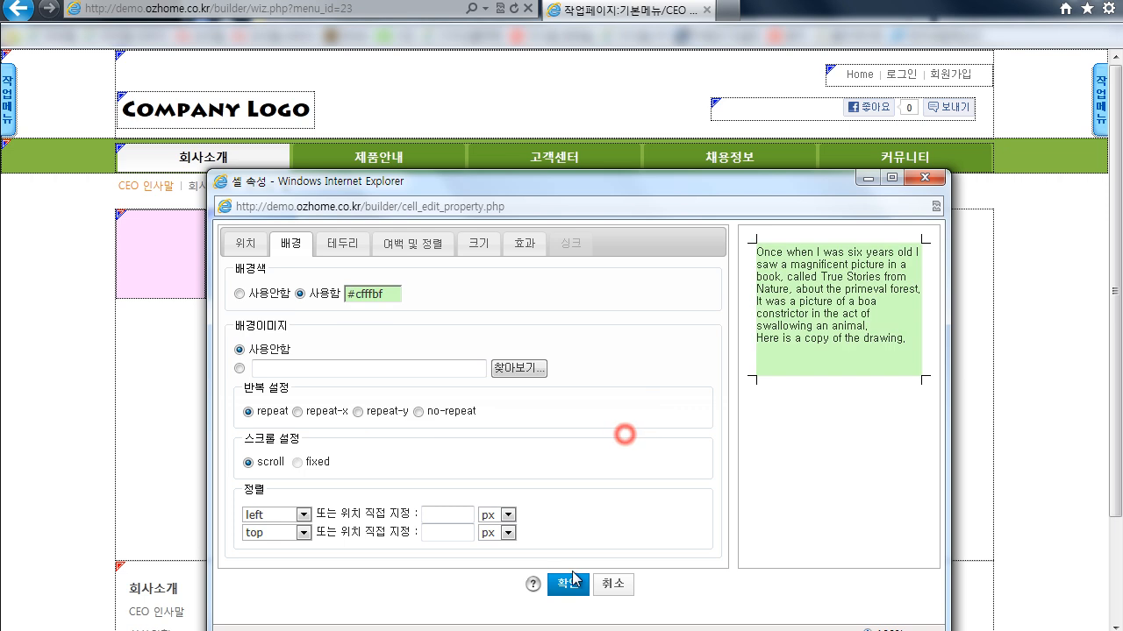
Step: Choose child cell (자식셀로 추가) as the green cell's insertion position and create the cell
click(572, 579)
click(644, 431)
click(325, 536)
scroll(344, 535, down, 3)
click(559, 601)
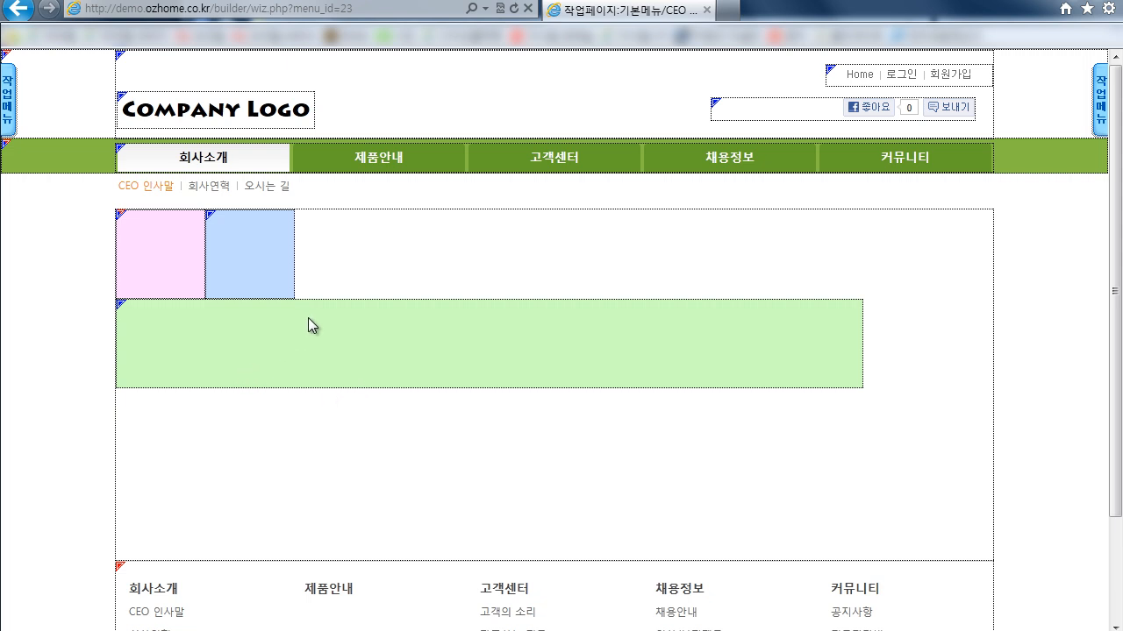
Step: Set the pink cell's minimum height to 150 px and apply it
click(162, 257)
click(184, 276)
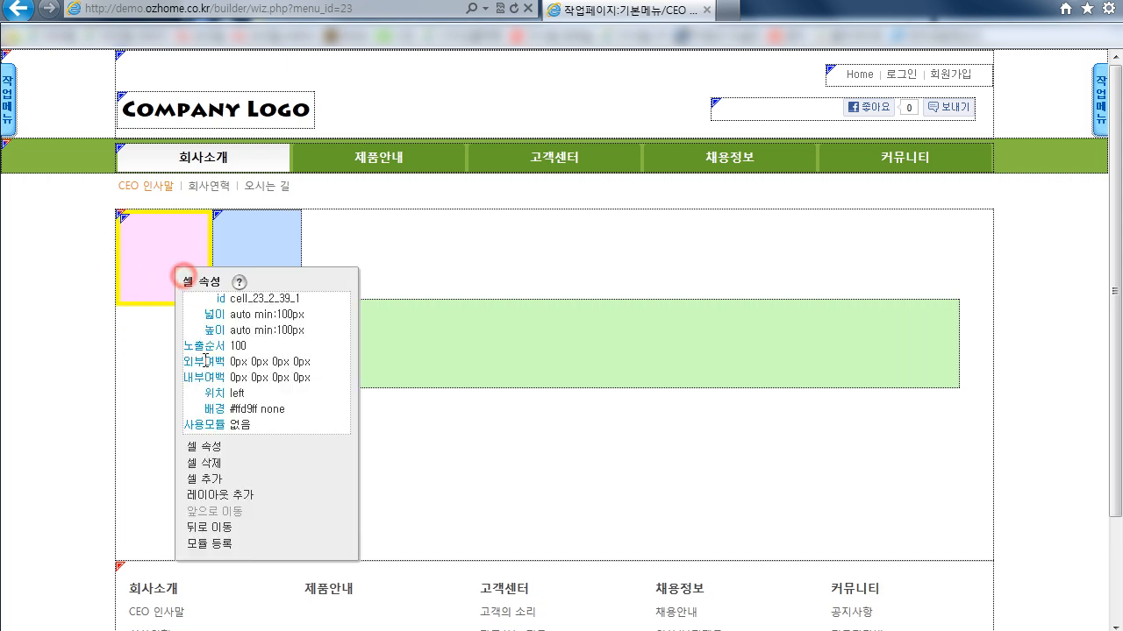
click(205, 447)
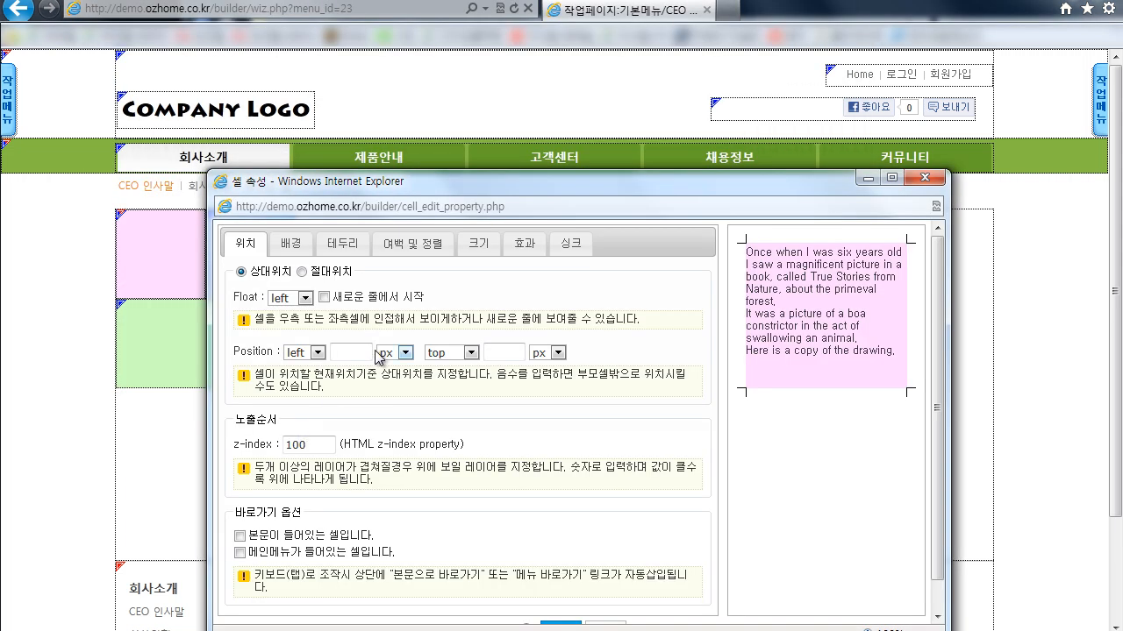
click(480, 243)
double_click(482, 345)
text(150)
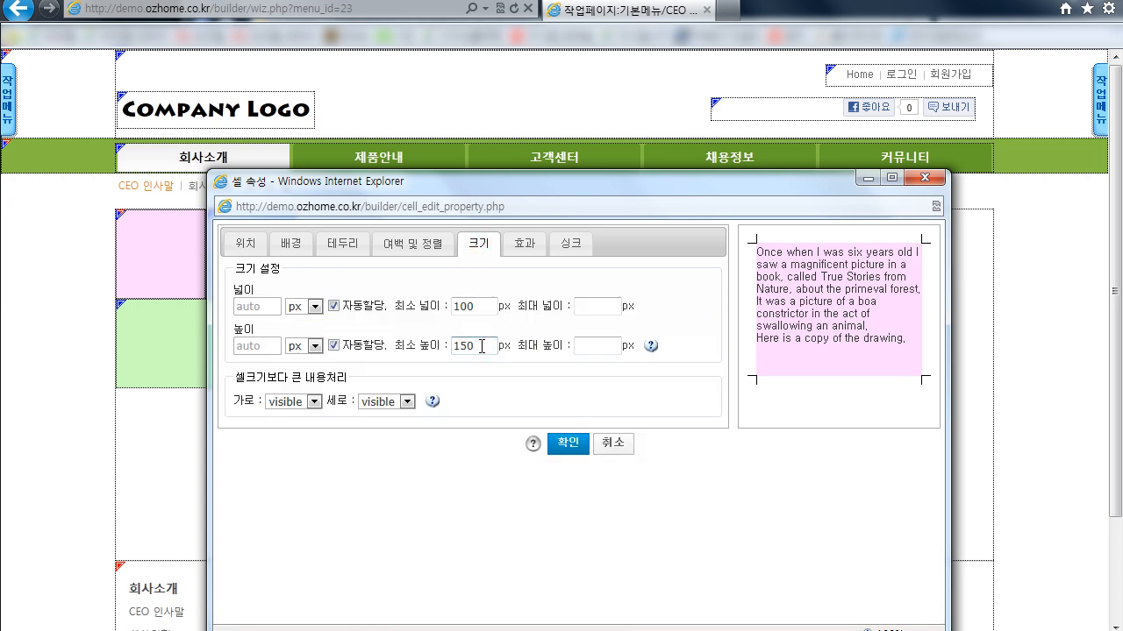
click(567, 443)
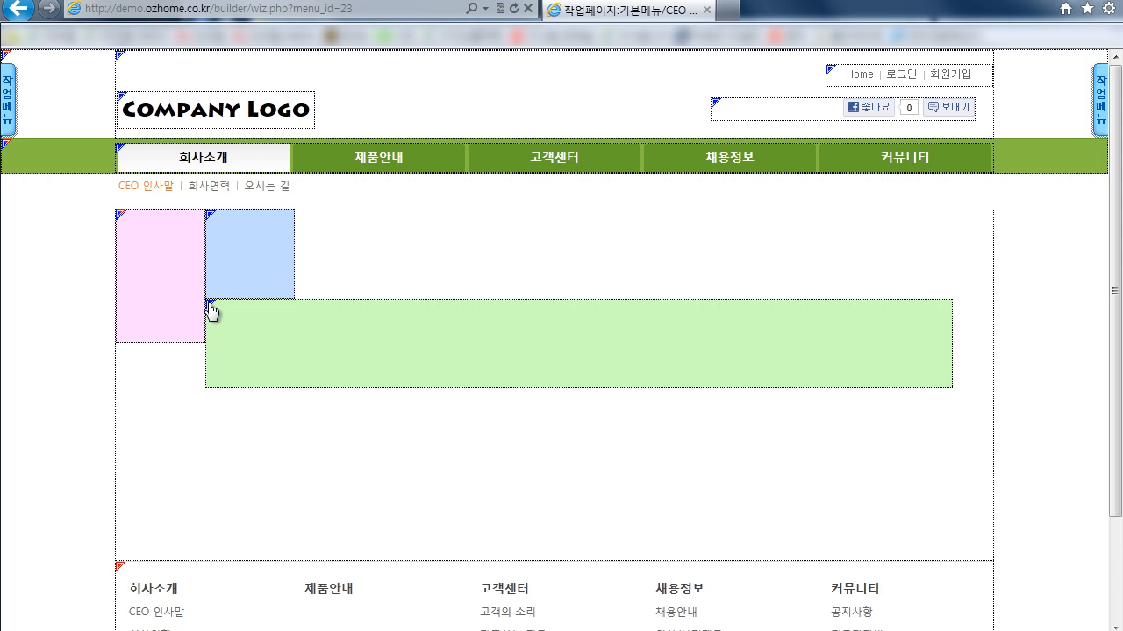
Step: Set the green cell's Float property to right and its minimum width to 500 px, and apply the changes
click(480, 333)
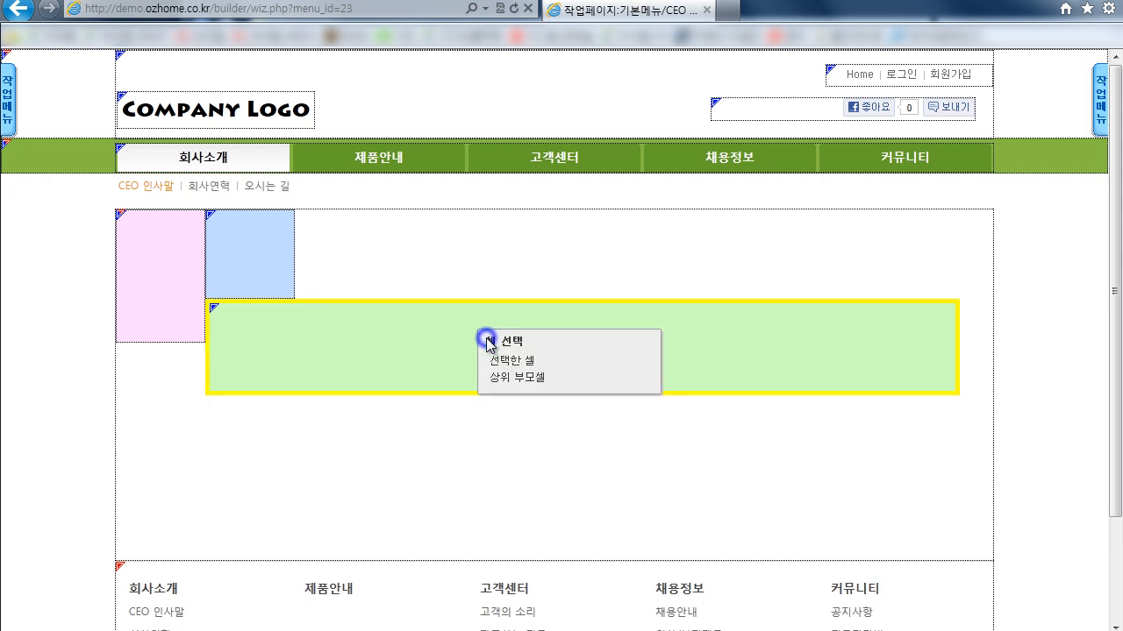
click(525, 361)
click(557, 521)
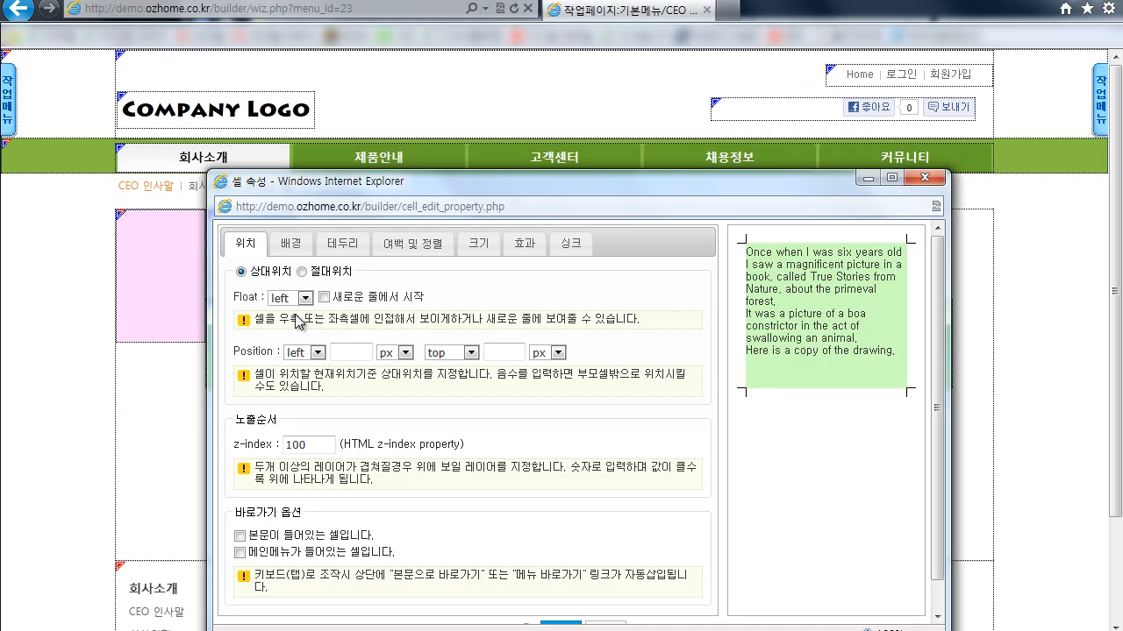
click(295, 299)
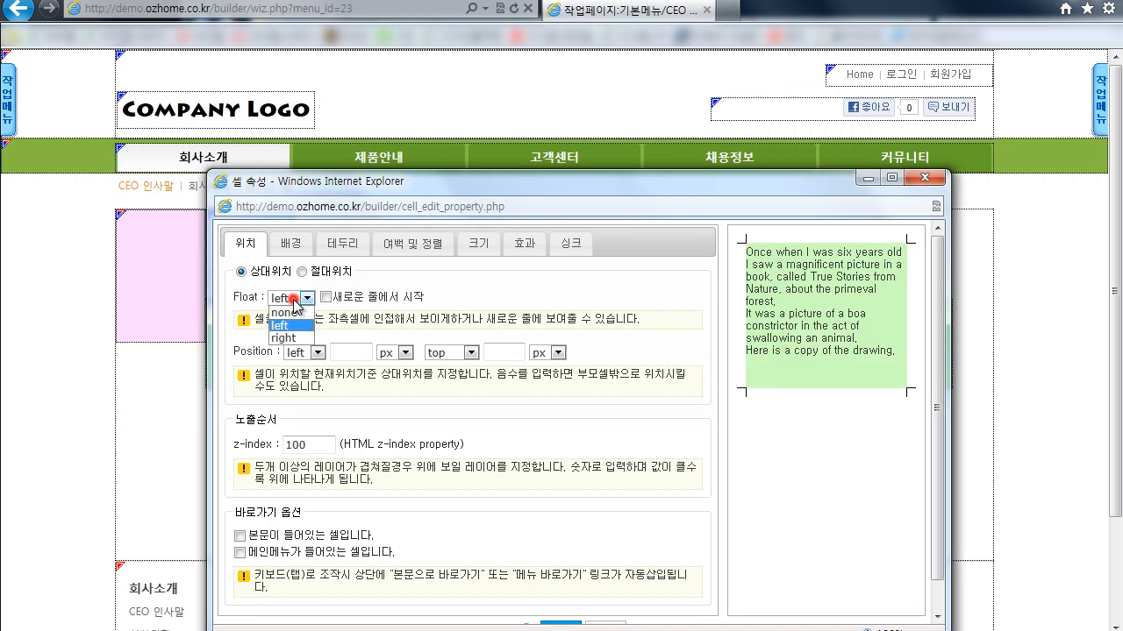
click(290, 325)
click(480, 243)
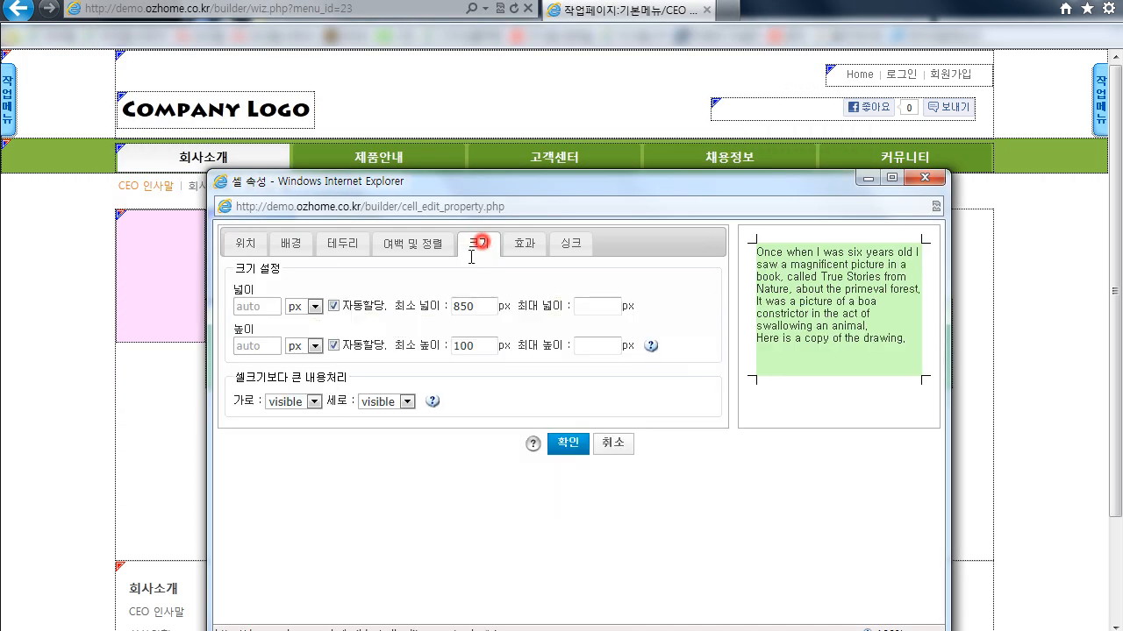
double_click(483, 307)
text(500)
click(566, 443)
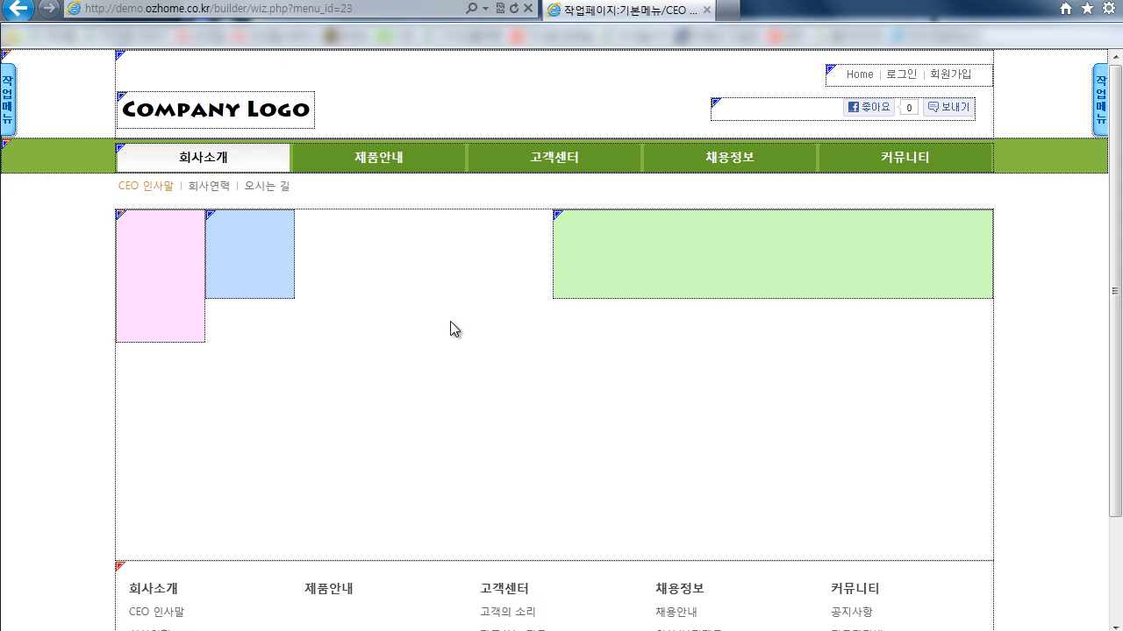
Step: Make the blue cell start on a new line (새로운 줄에서 시작) and apply the change
right_click(243, 243)
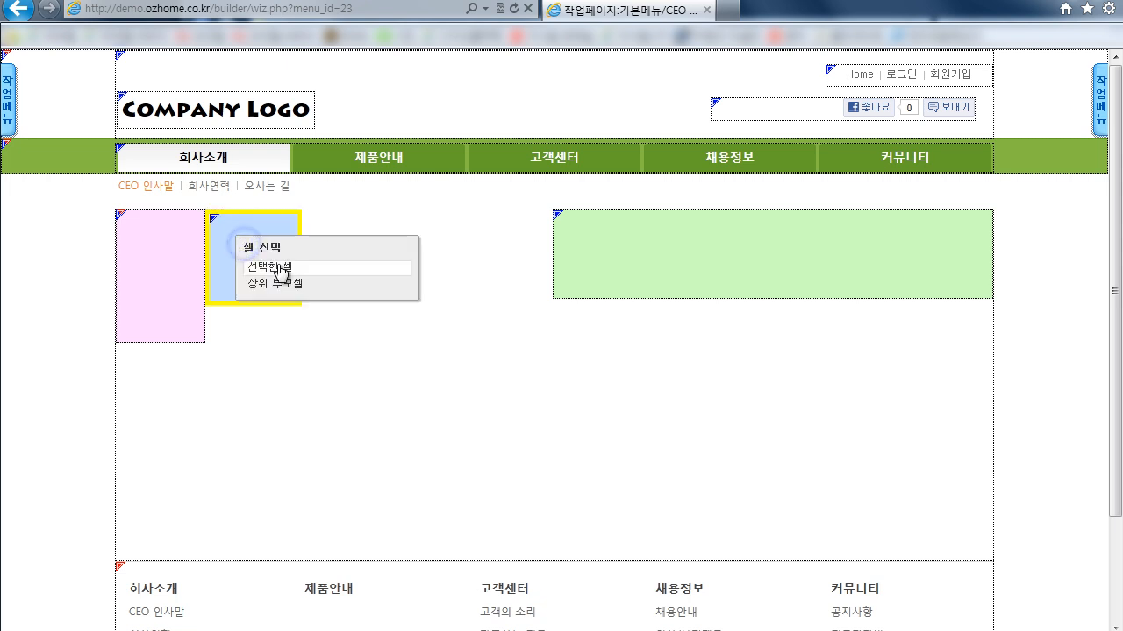
click(279, 268)
click(333, 438)
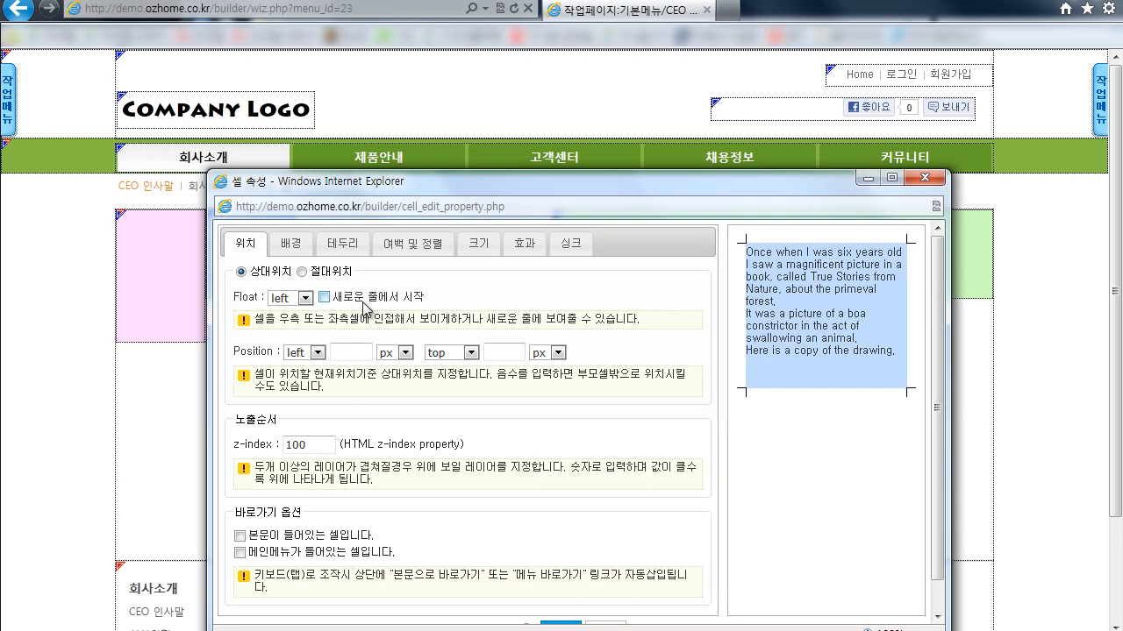
click(365, 297)
scroll(518, 433, down, 1)
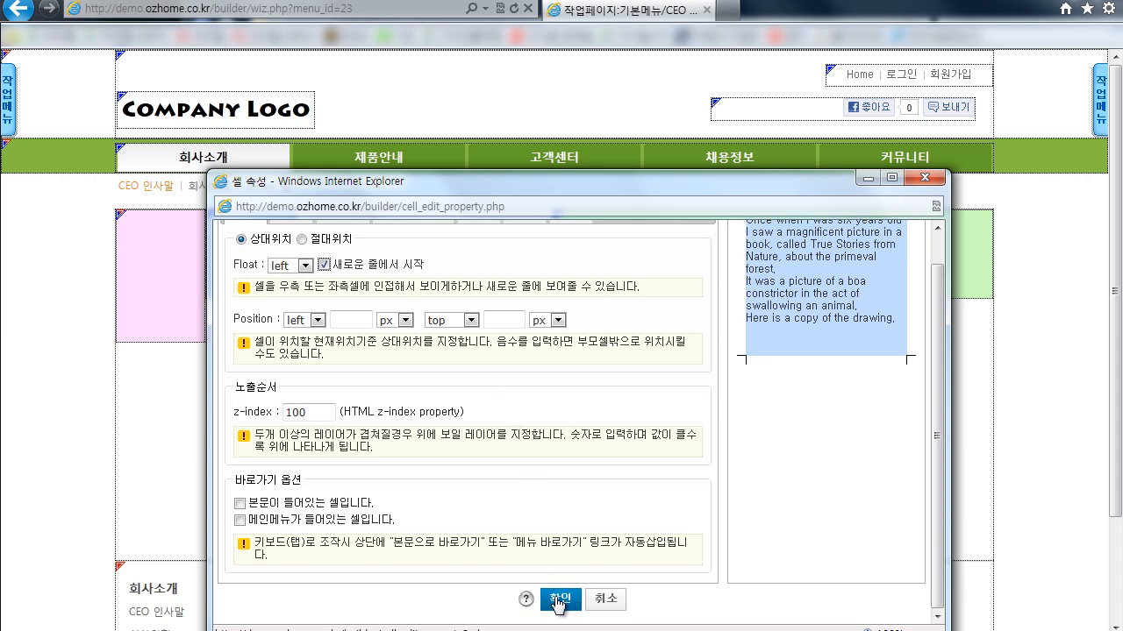
click(556, 597)
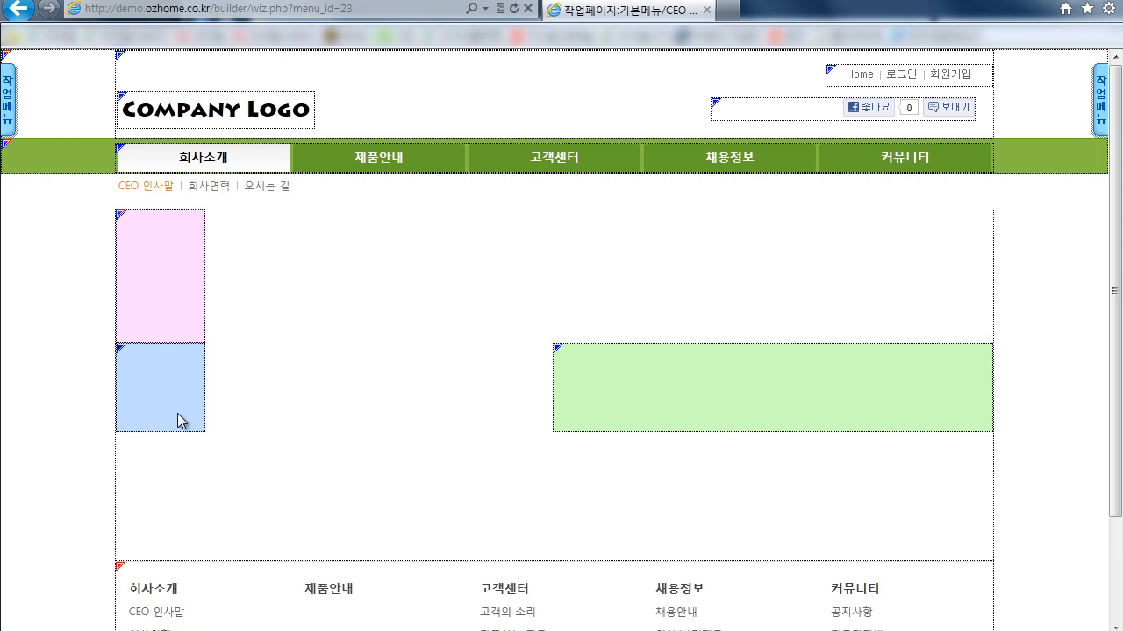
Step: Move the green cell forward (앞으로 이동) in the cell order
click(602, 371)
click(630, 394)
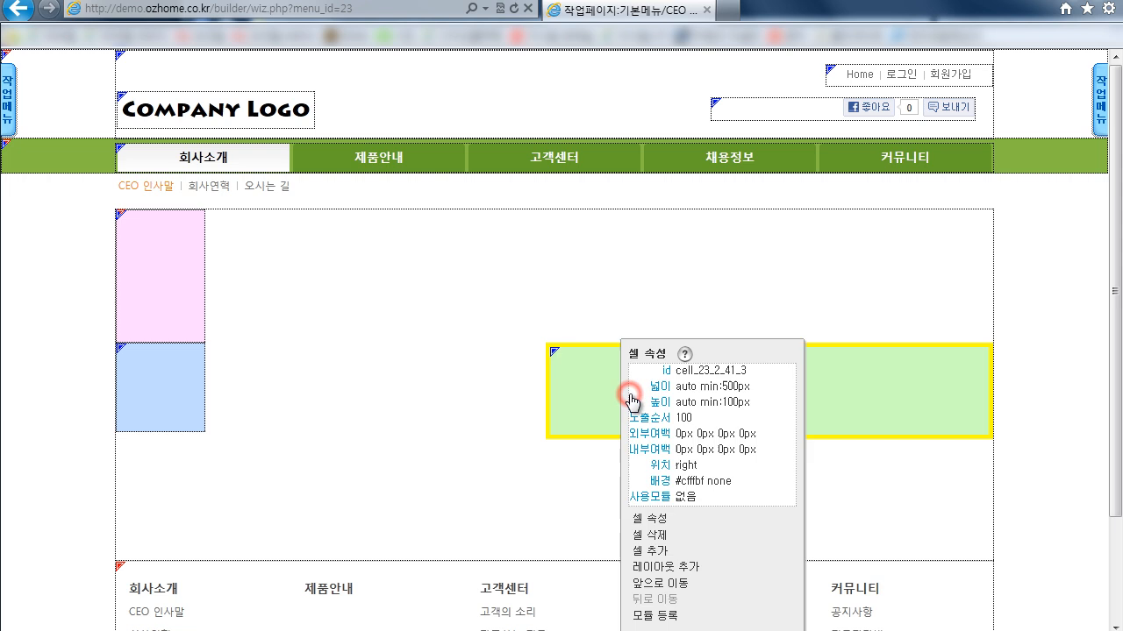
click(659, 585)
click(586, 430)
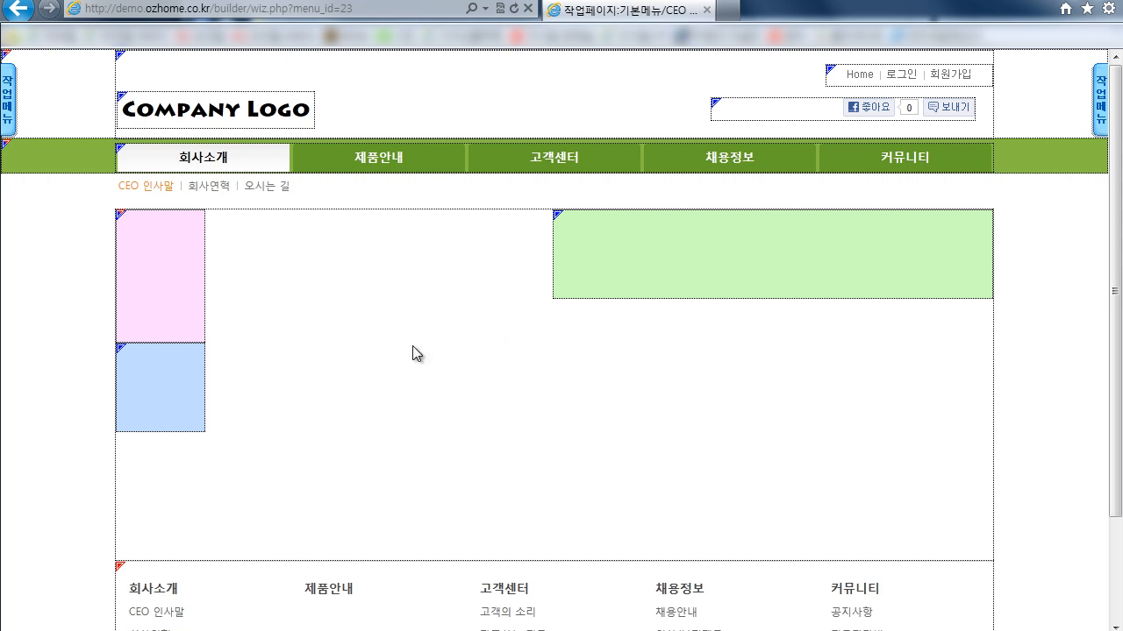
Step: Delete the blue cell below the pink cell and confirm the deletion
click(172, 387)
click(201, 409)
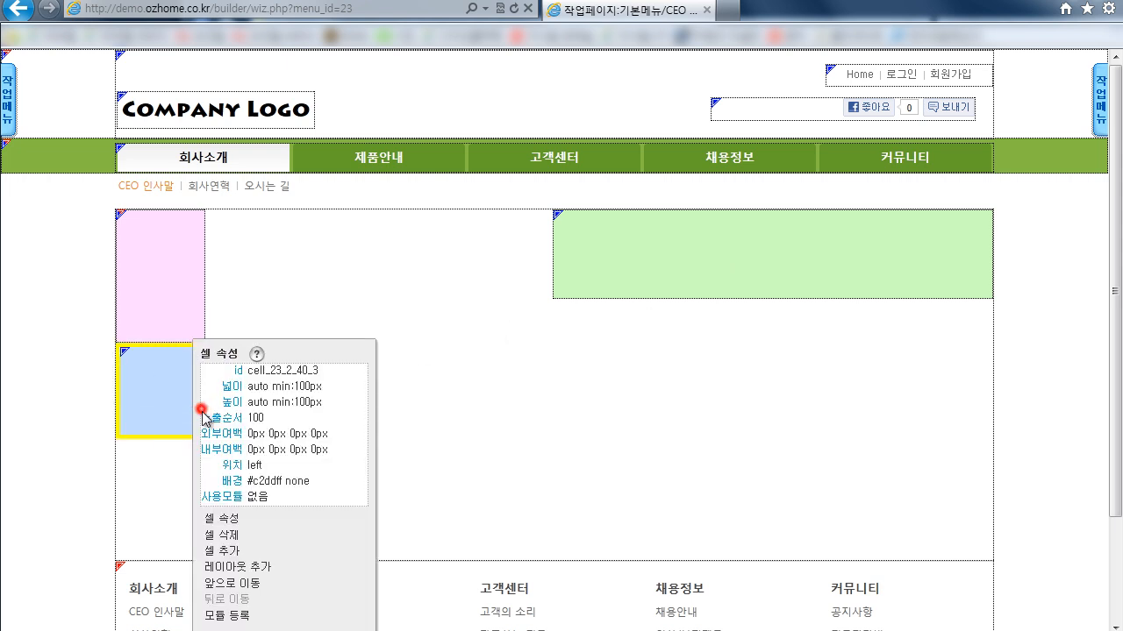
click(249, 532)
click(544, 430)
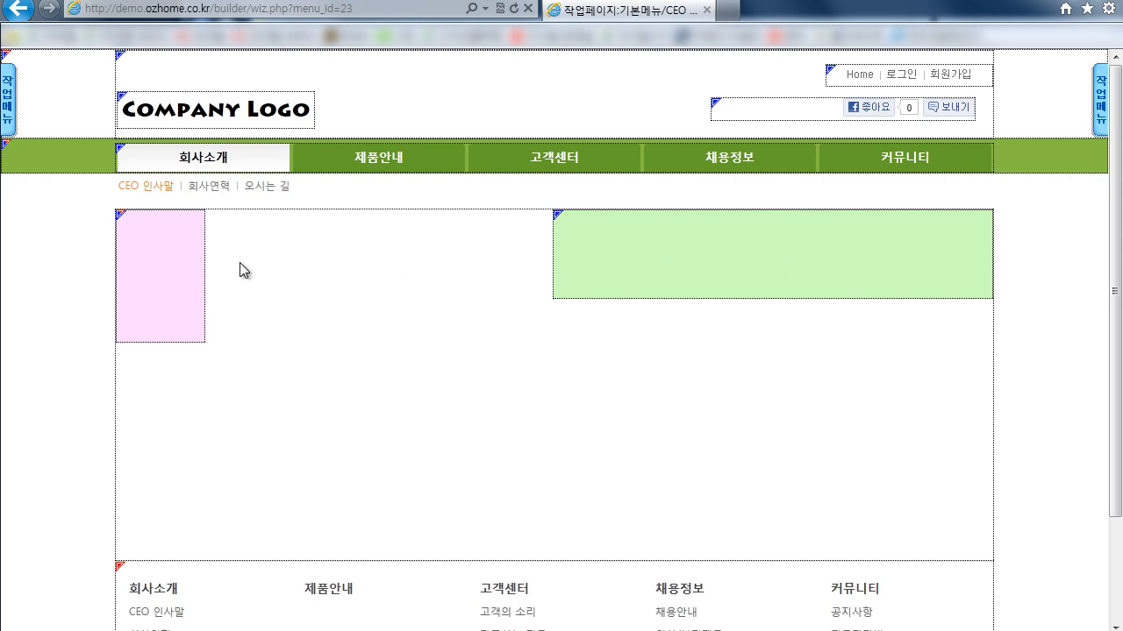
Step: Give the pink cell a fixed width of 200 px and a minimum height of 300 px, and apply the size
click(154, 265)
click(158, 287)
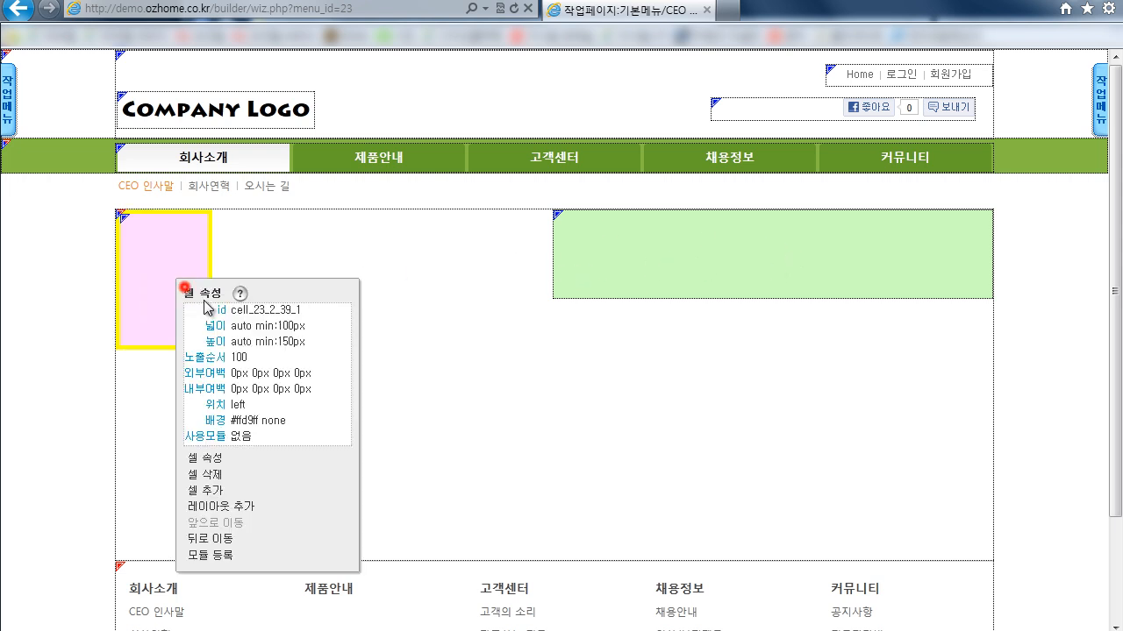
click(255, 459)
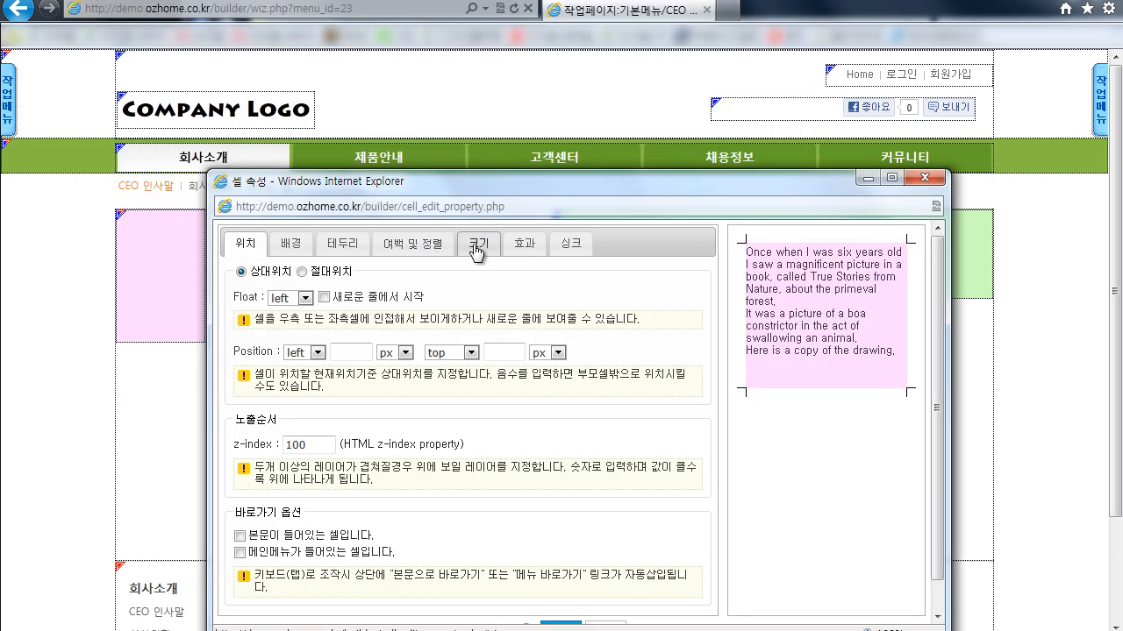
click(477, 243)
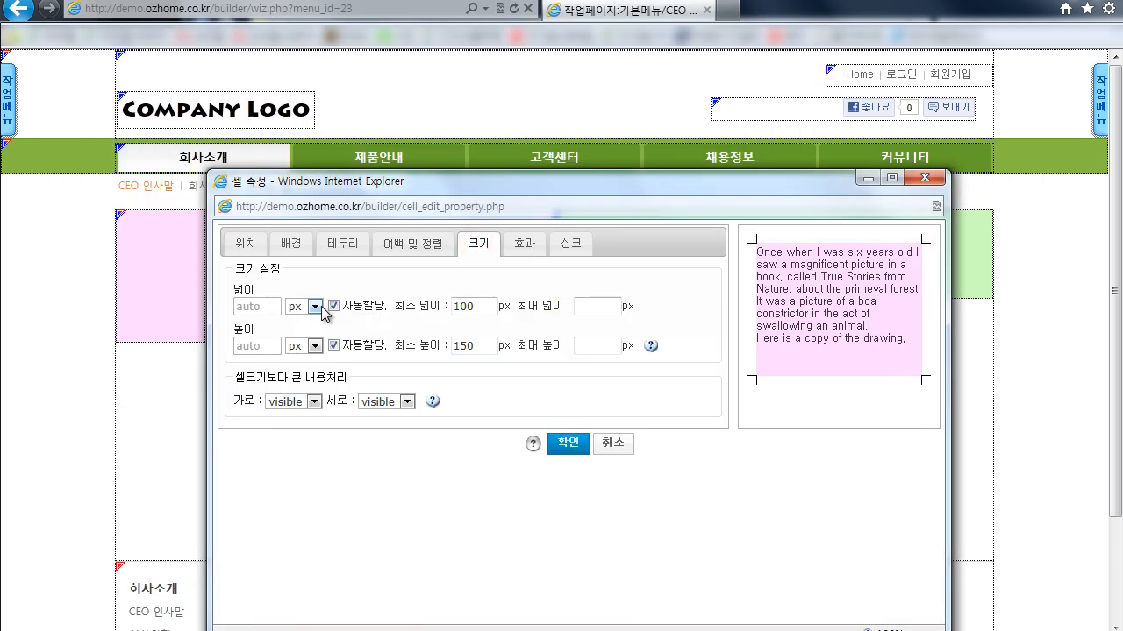
click(333, 306)
click(267, 307)
text(200)
double_click(464, 346)
text(300)
click(566, 442)
Step: Give the green cell a fixed width of 780 px and a minimum height of 300 px, and apply the size
click(603, 259)
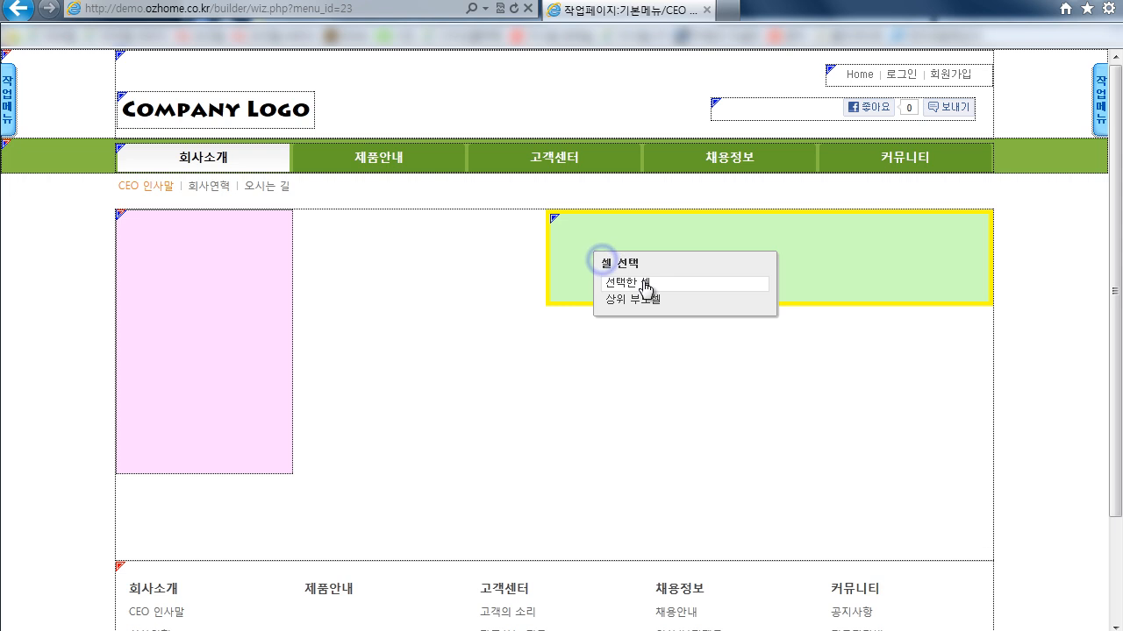
click(643, 283)
click(676, 457)
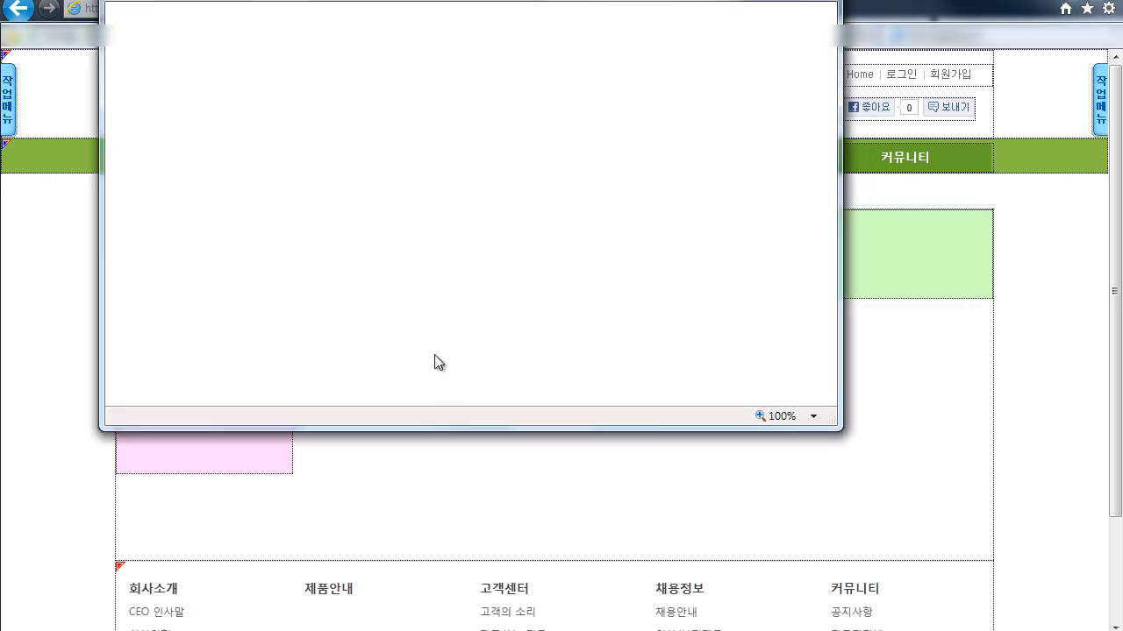
click(479, 243)
click(334, 306)
click(249, 305)
text(가)
double_click(484, 347)
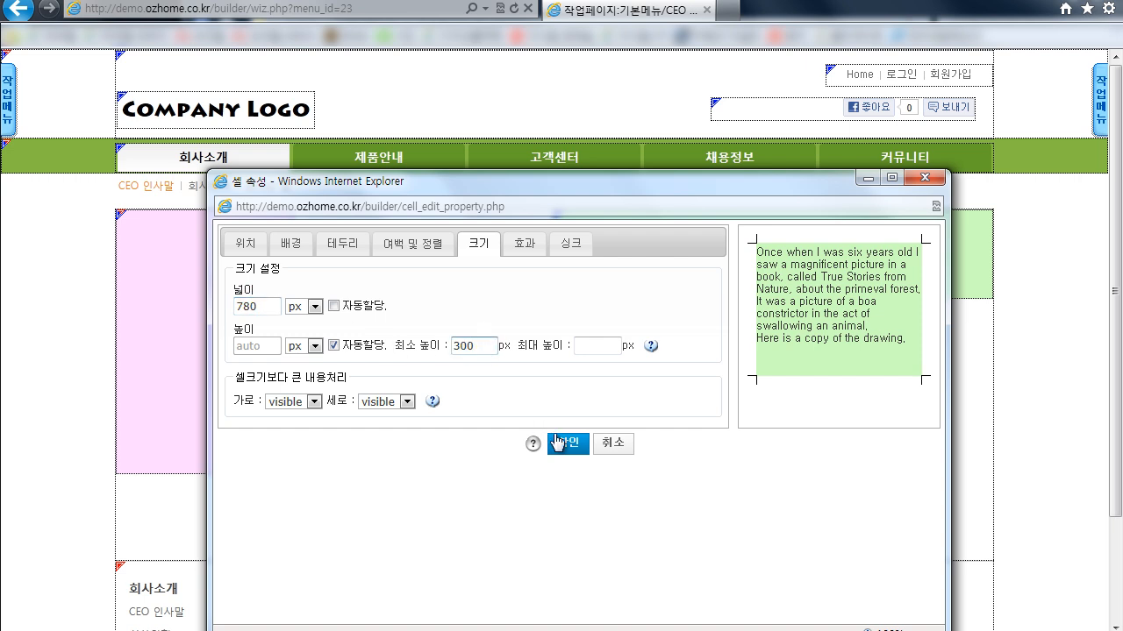
click(567, 443)
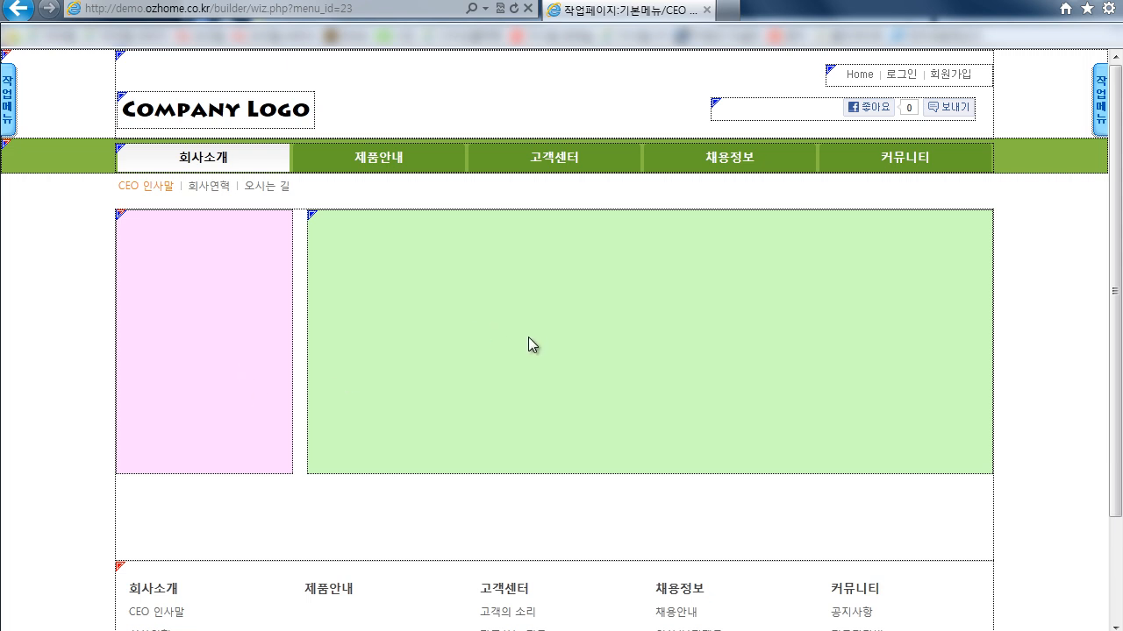
Step: Switch the green cell to absolute positioning (절대위치) at left 100 px and top 50 px
click(444, 260)
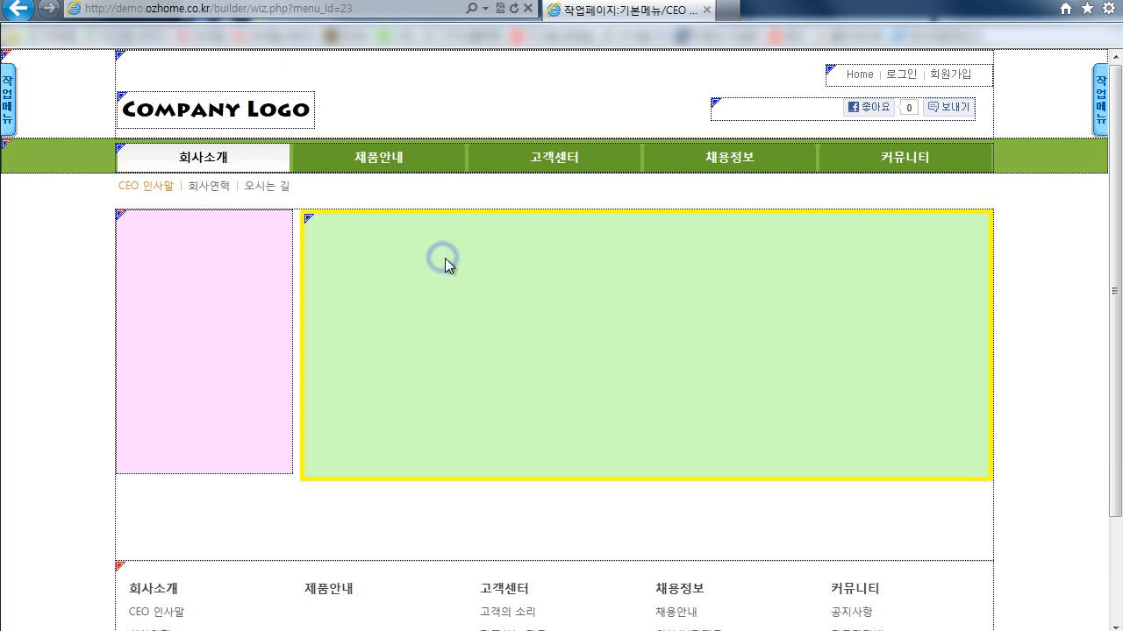
click(488, 282)
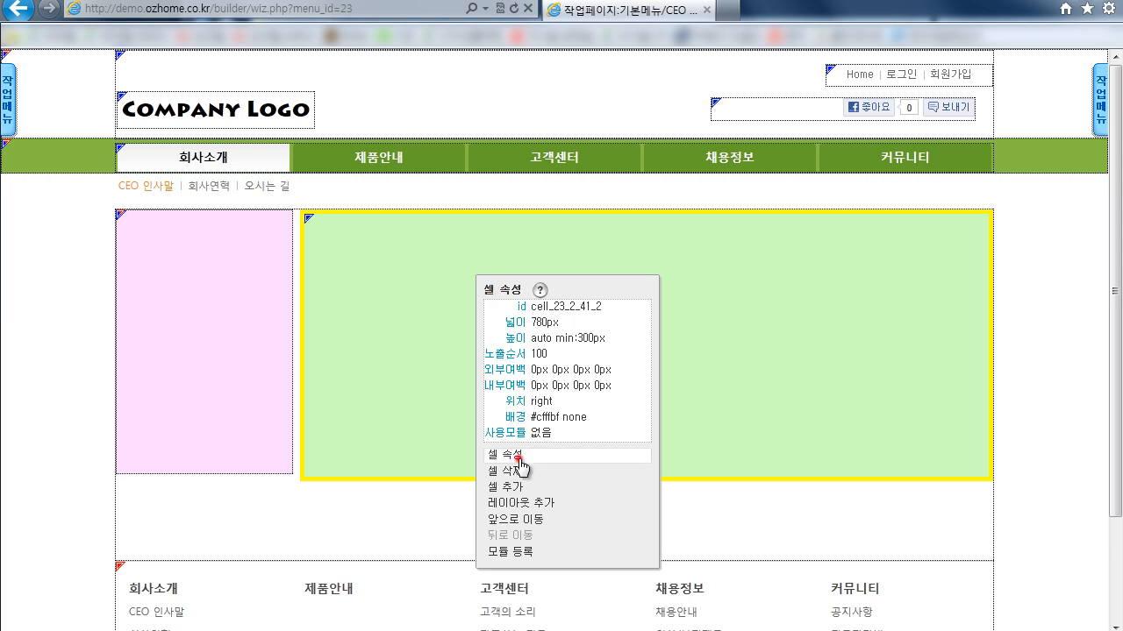
click(517, 456)
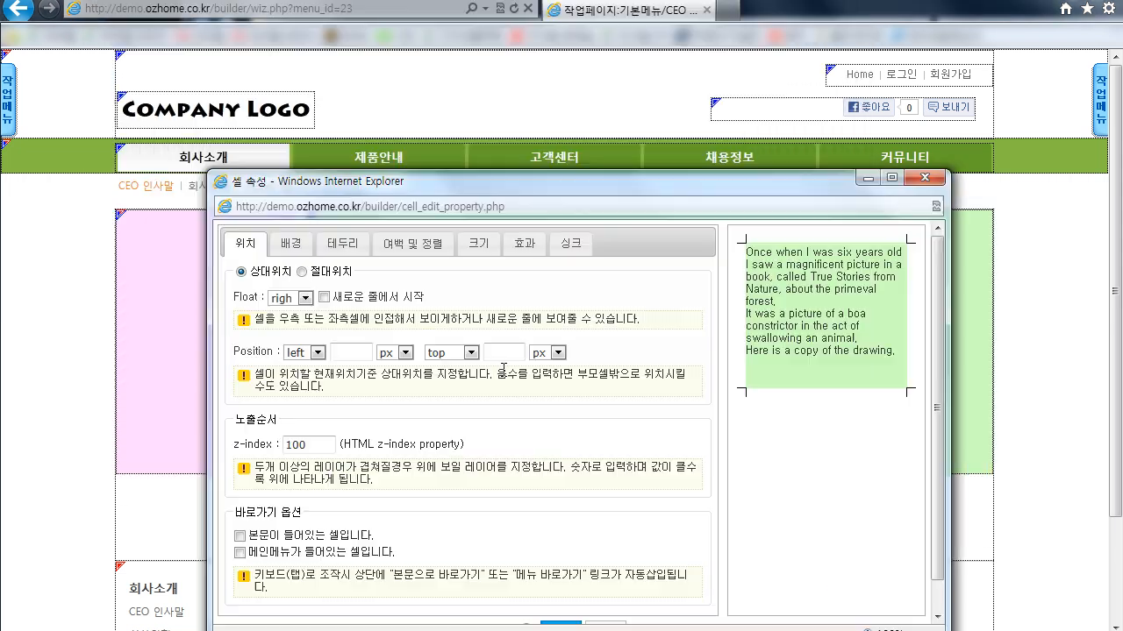
click(313, 273)
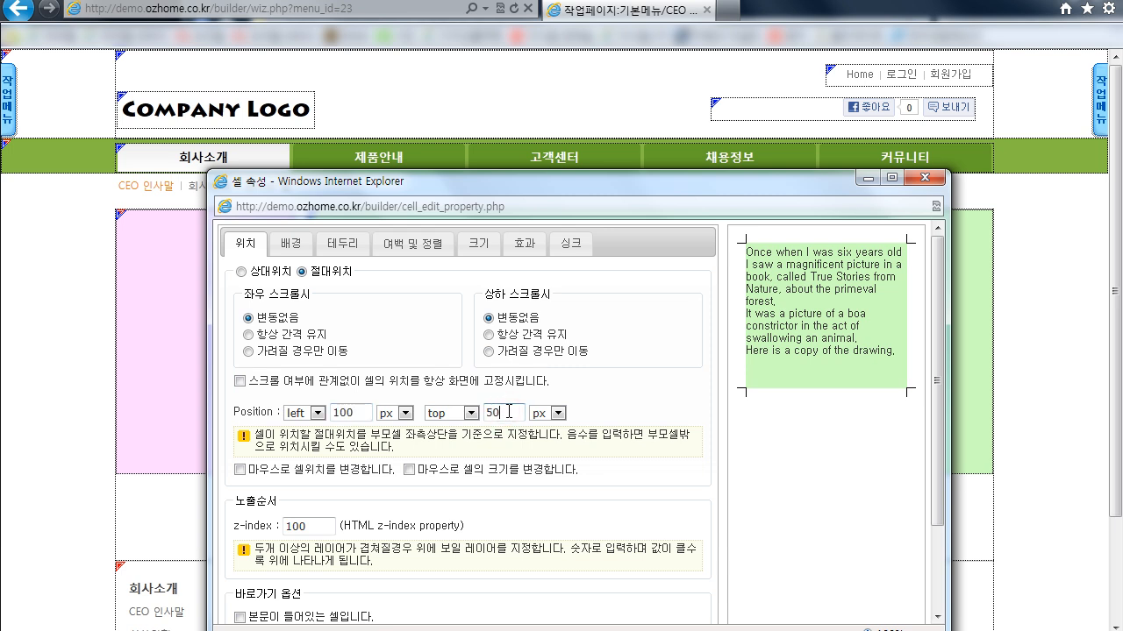
Step: Turn off automatic height for the green cell, set its width and height to 100 px each, and apply the properties
click(481, 247)
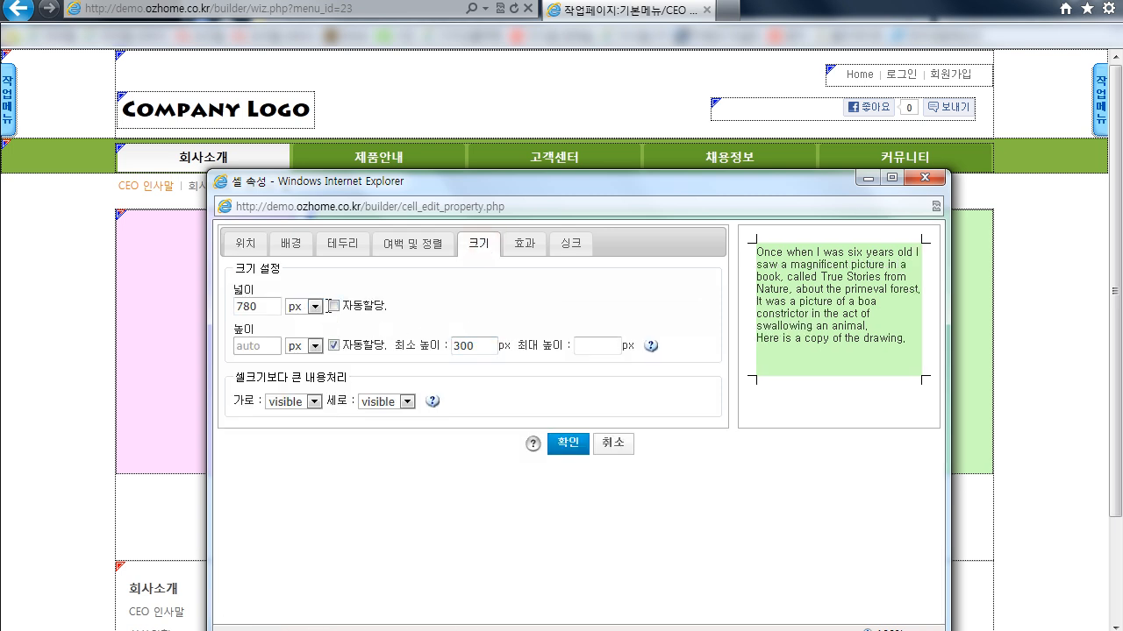
click(333, 345)
double_click(264, 306)
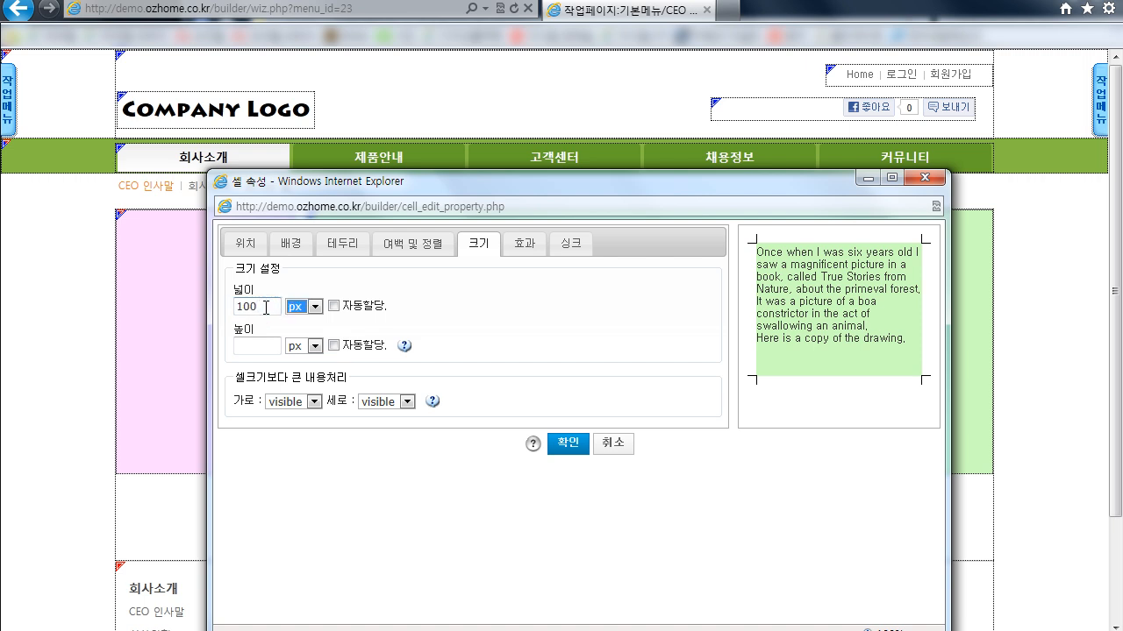
click(250, 344)
text(100)
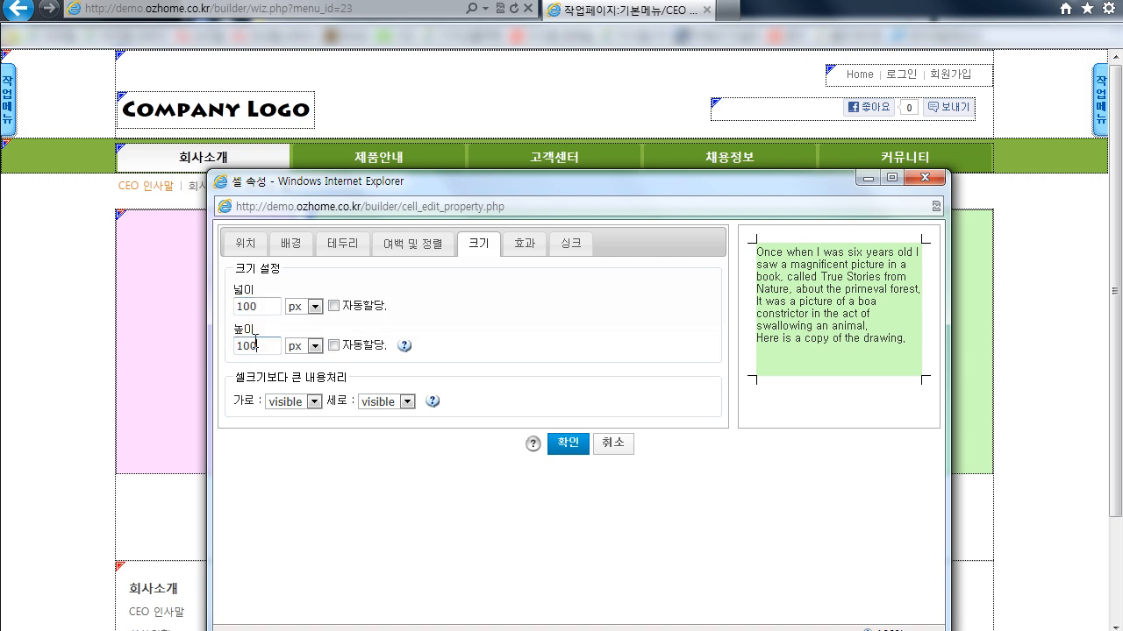
click(568, 445)
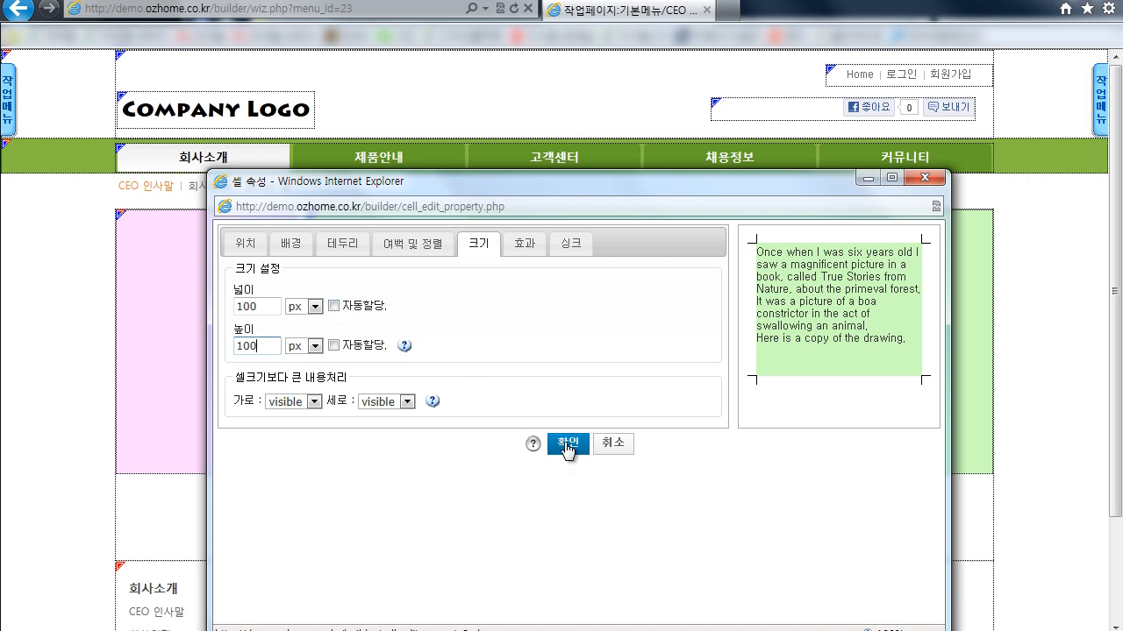
click(567, 445)
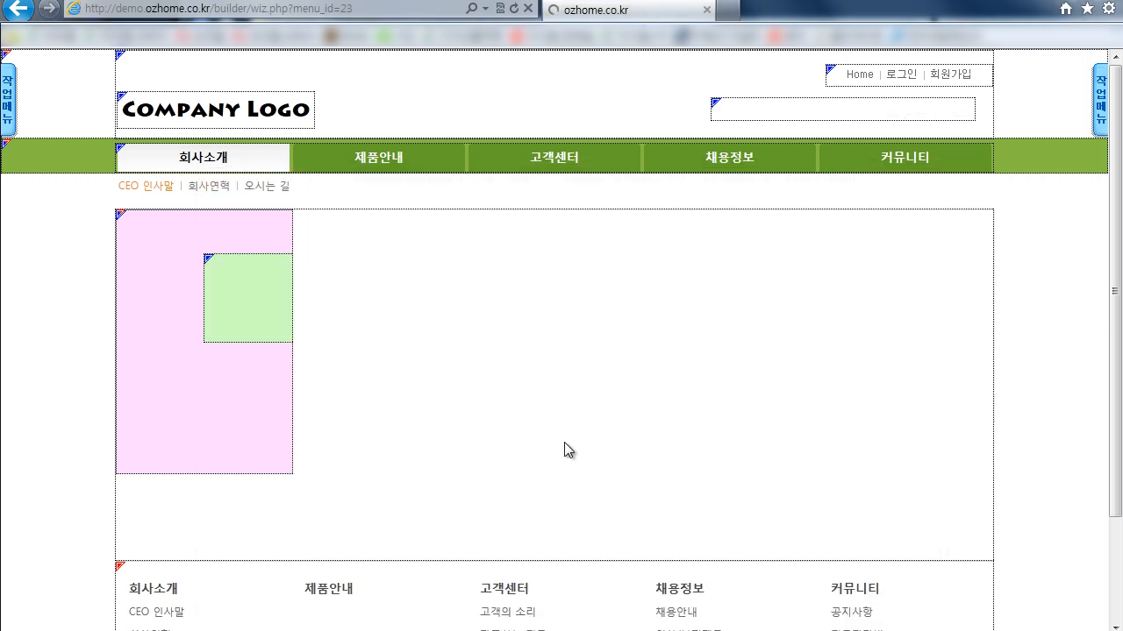
click(237, 265)
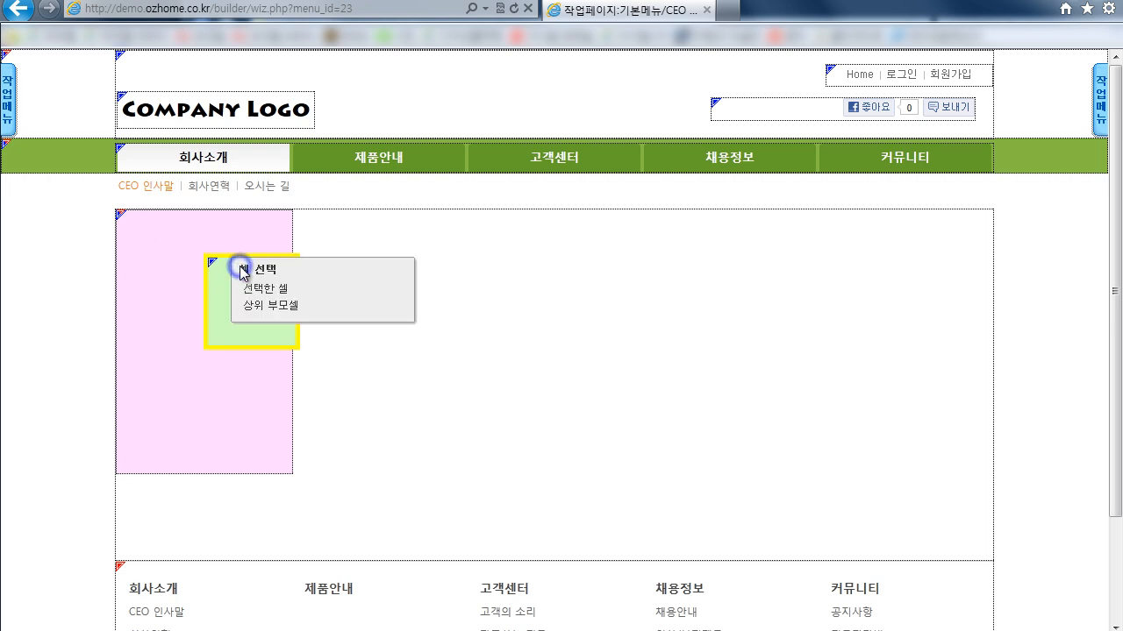
click(273, 307)
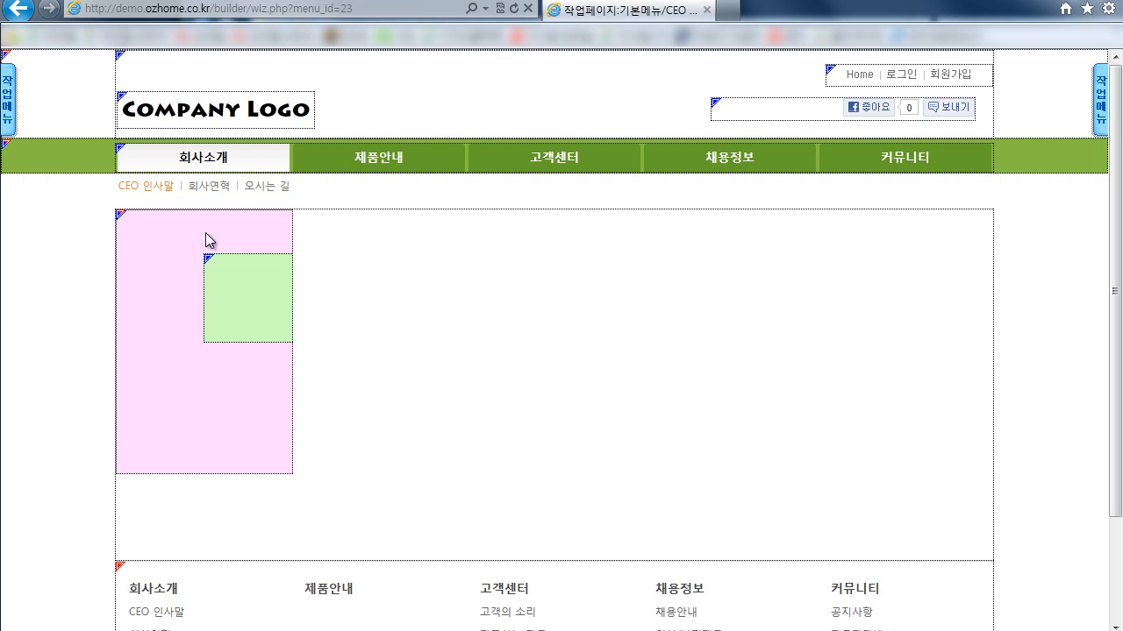
Step: Set the green cell's vertical scroll behaviour (상하 스크롤시) to 항상 간격 유지, apply it and test it by scrolling the page
right_click(246, 294)
click(271, 316)
click(314, 485)
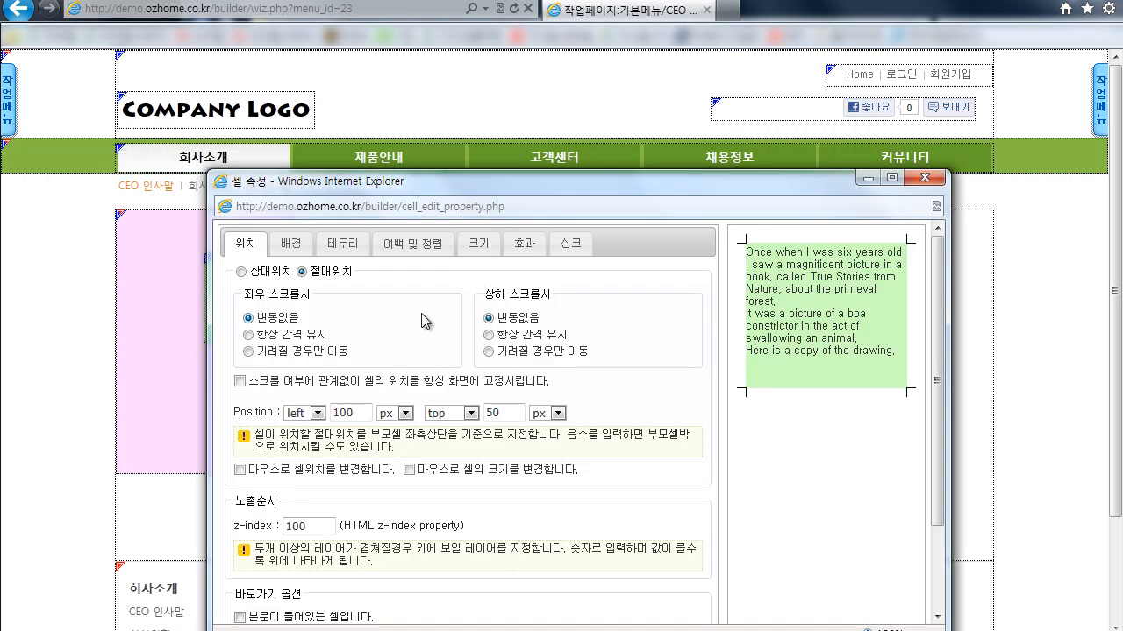
drag(493, 187, 645, 130)
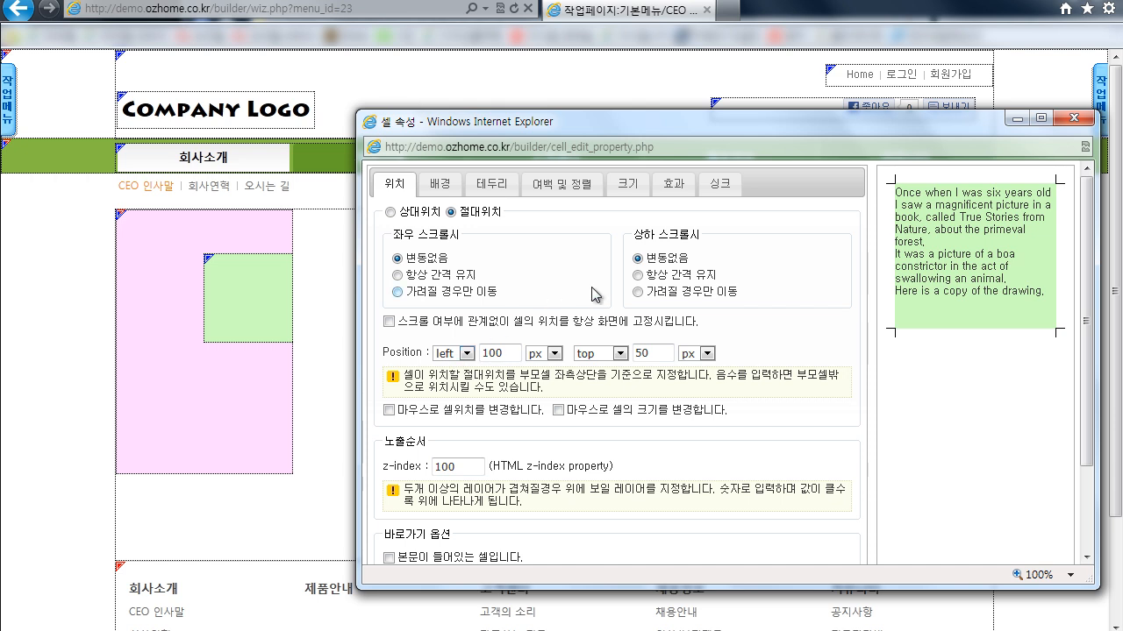
click(639, 277)
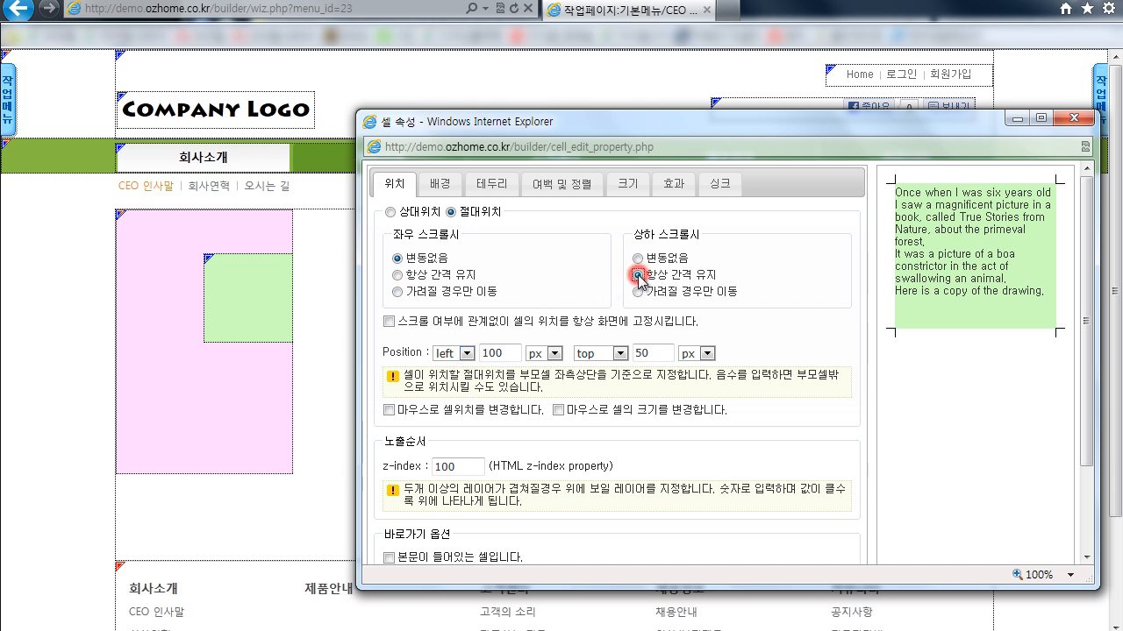
scroll(664, 336, down, 4)
click(708, 549)
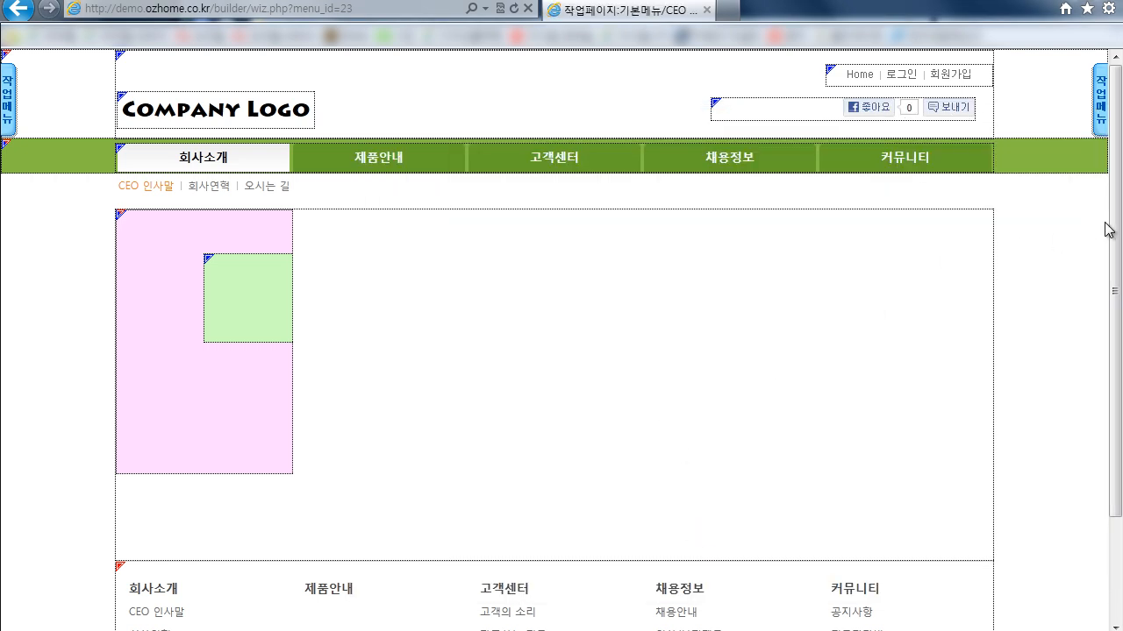
drag(1117, 227, 1116, 197)
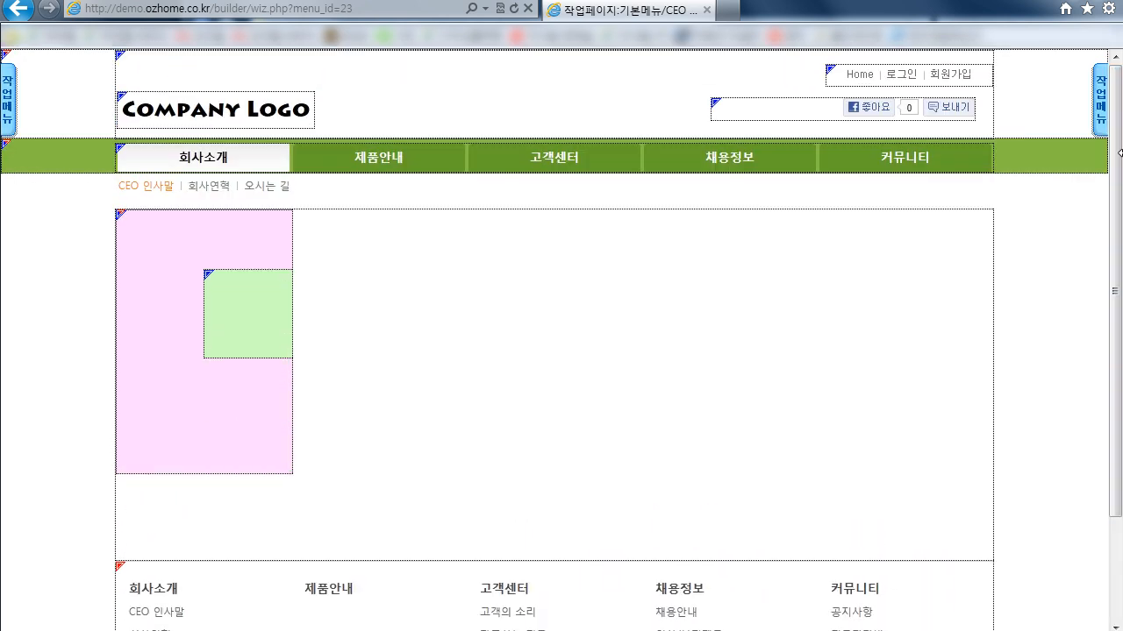
Step: Change the green cell's vertical scroll behaviour (상하 스크롤시) to 가려질 경우만 이동 and apply the properties
right_click(212, 279)
click(231, 300)
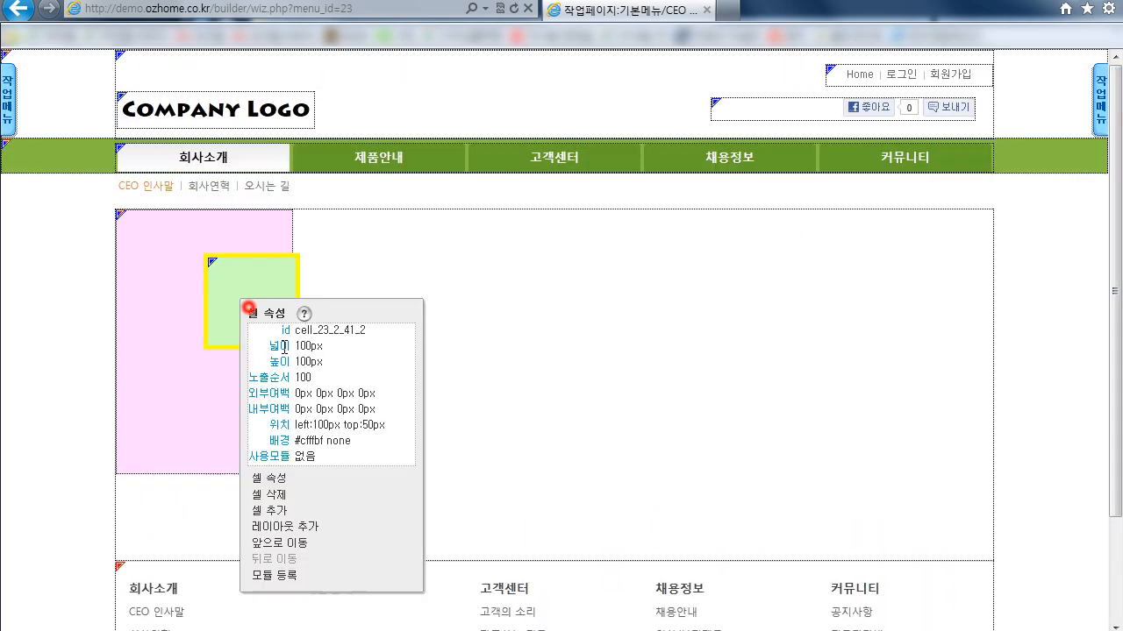
click(299, 479)
click(489, 352)
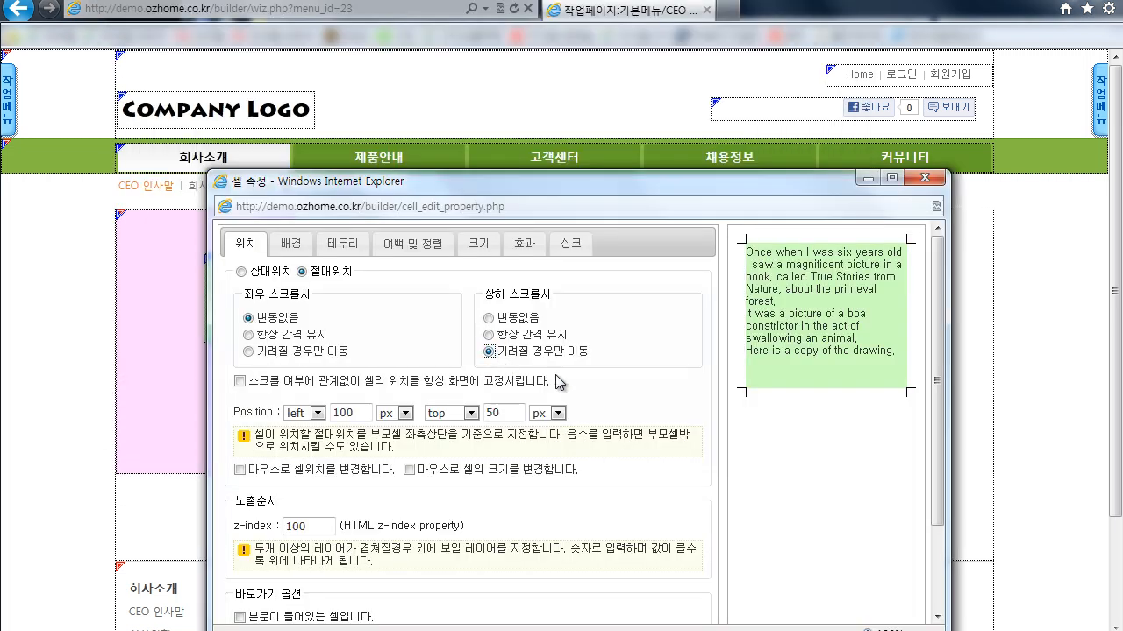
scroll(556, 439, down, 3)
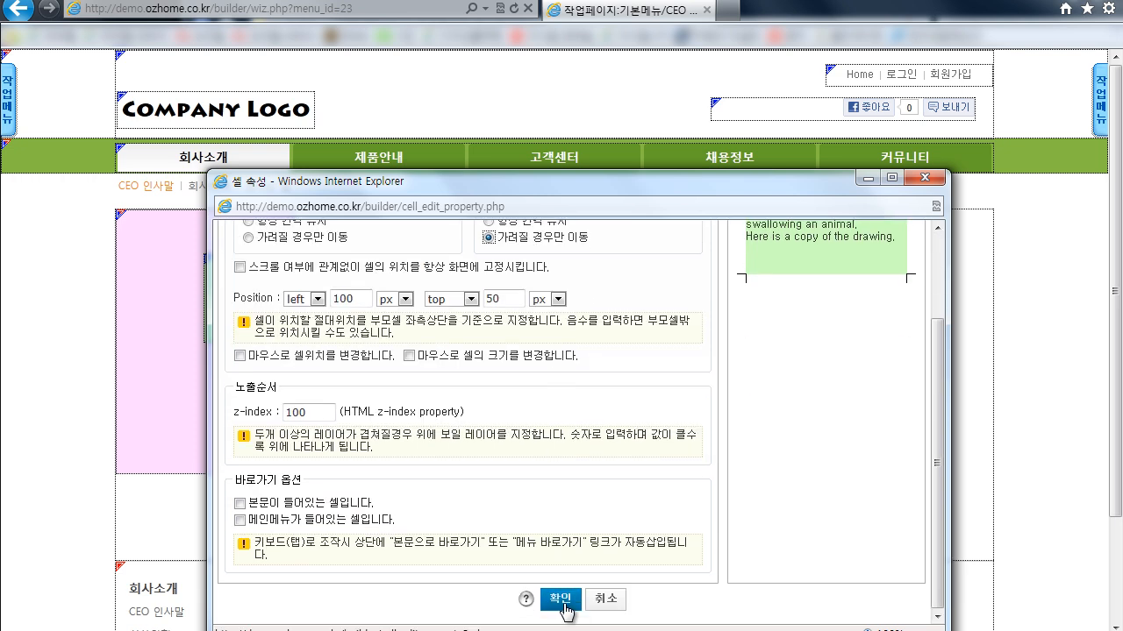
click(564, 606)
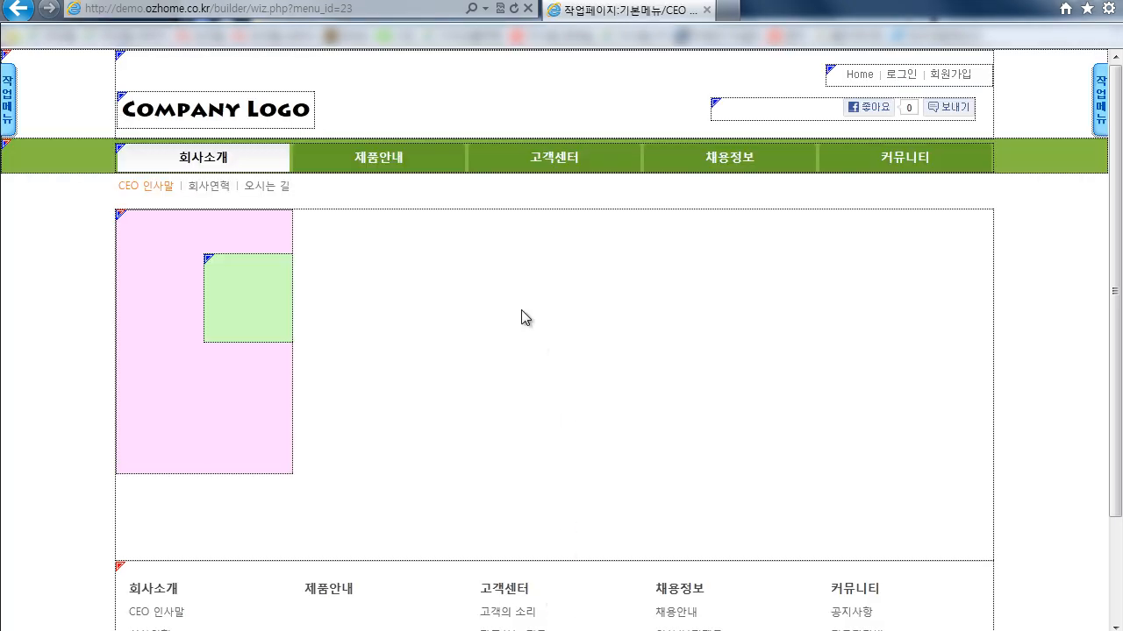
Step: Set the parent content cell's minimum height to 800 px, apply it and scroll the page to test the green cell's movement
right_click(523, 318)
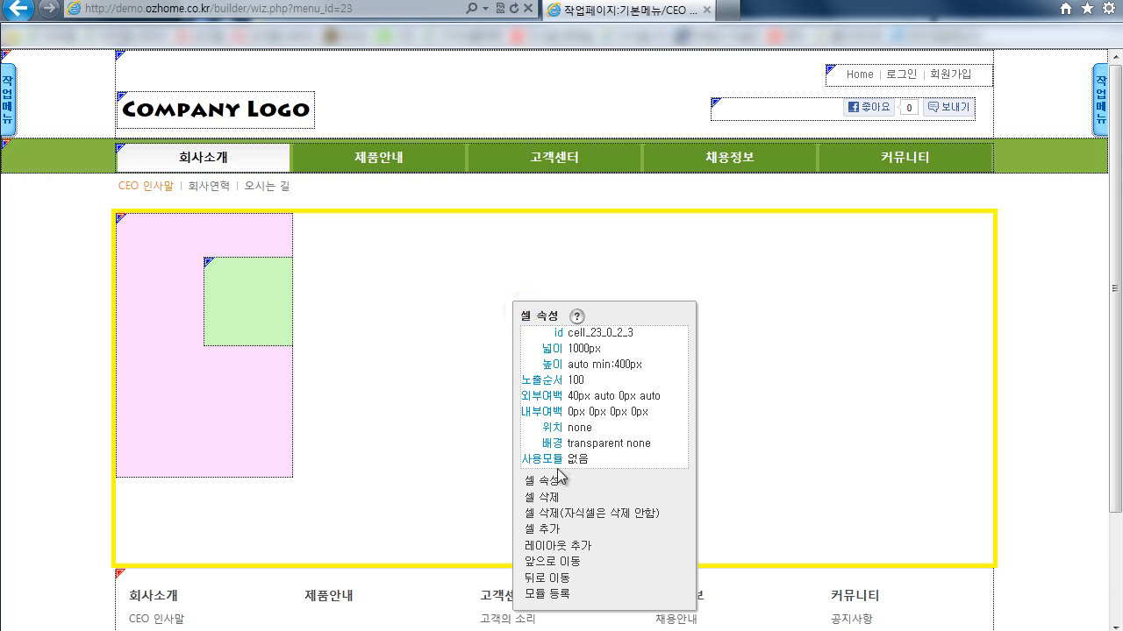
click(553, 480)
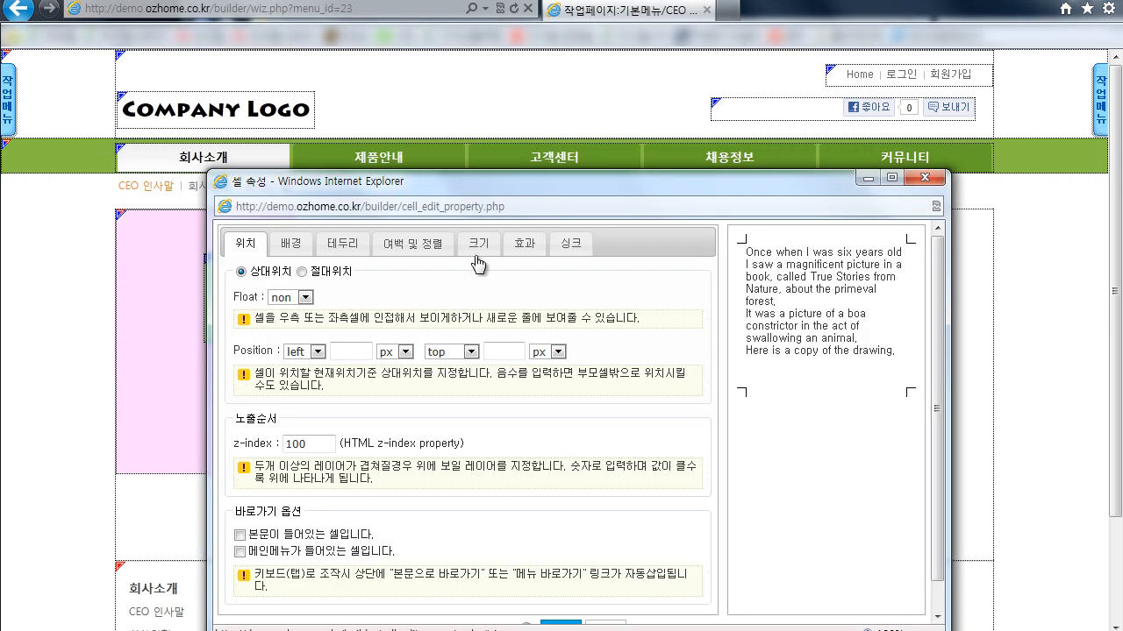
click(478, 243)
double_click(483, 347)
text(800)
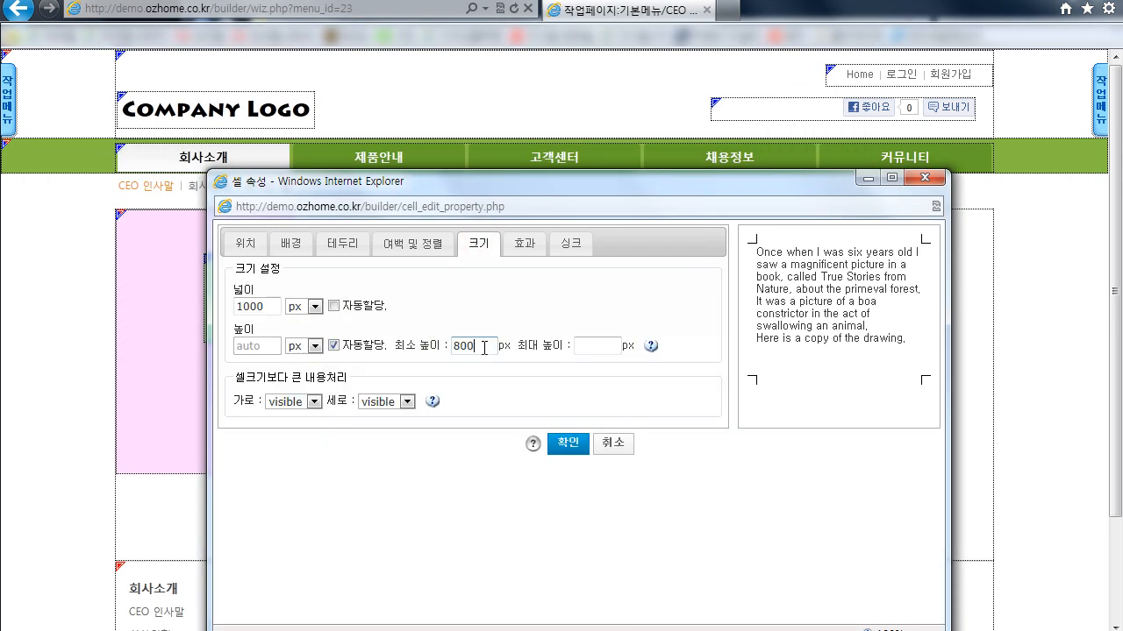
click(568, 442)
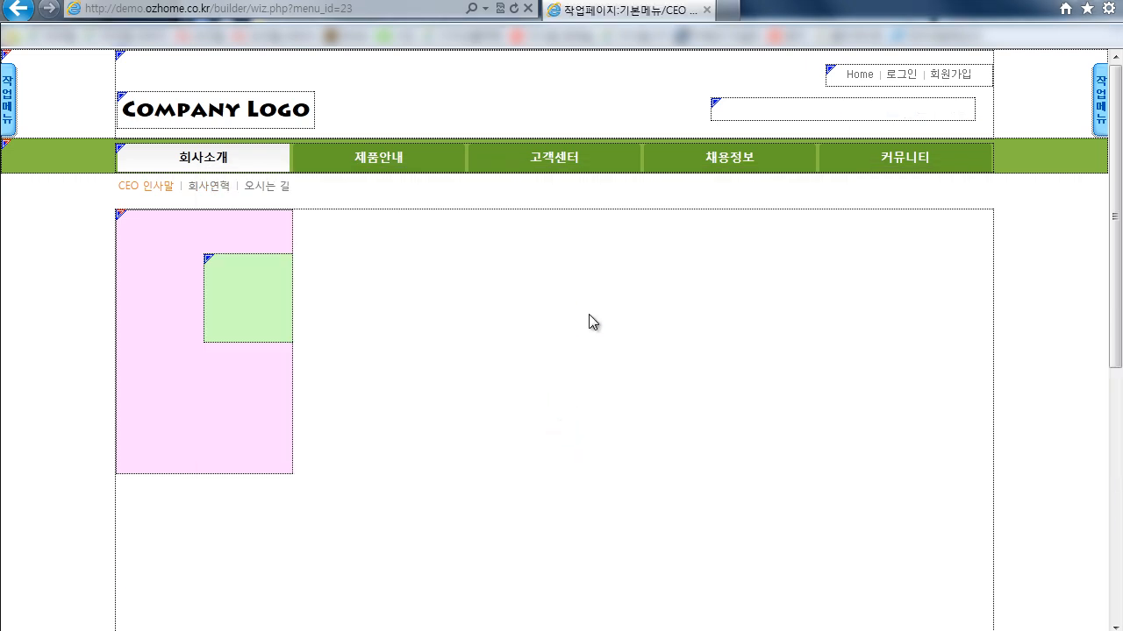
drag(1113, 209, 1119, 299)
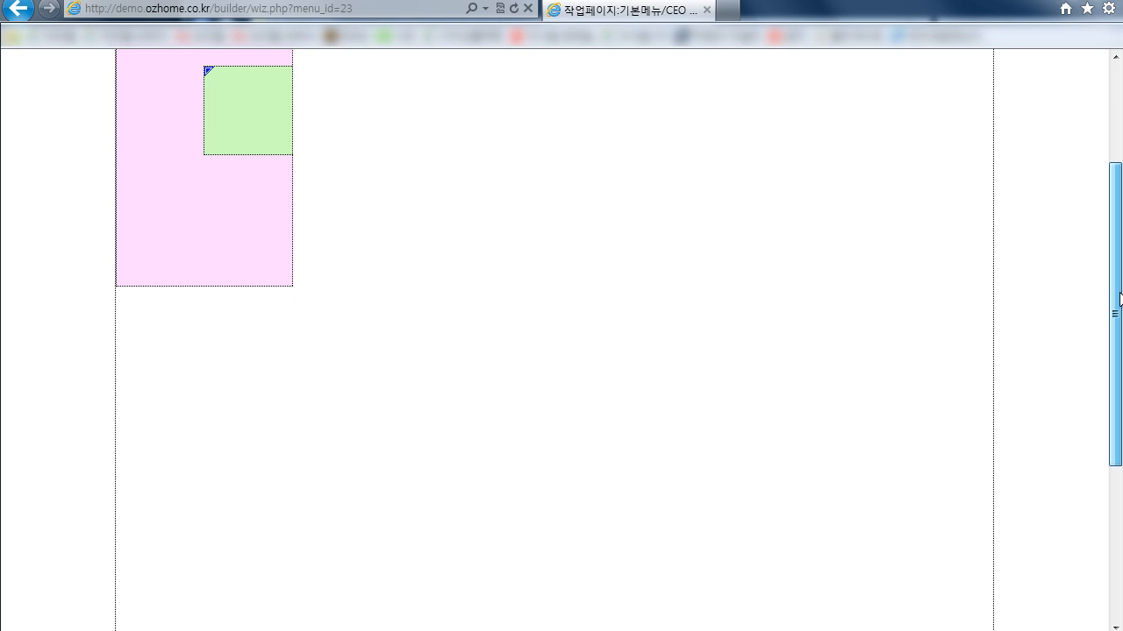
drag(1119, 298, 1118, 199)
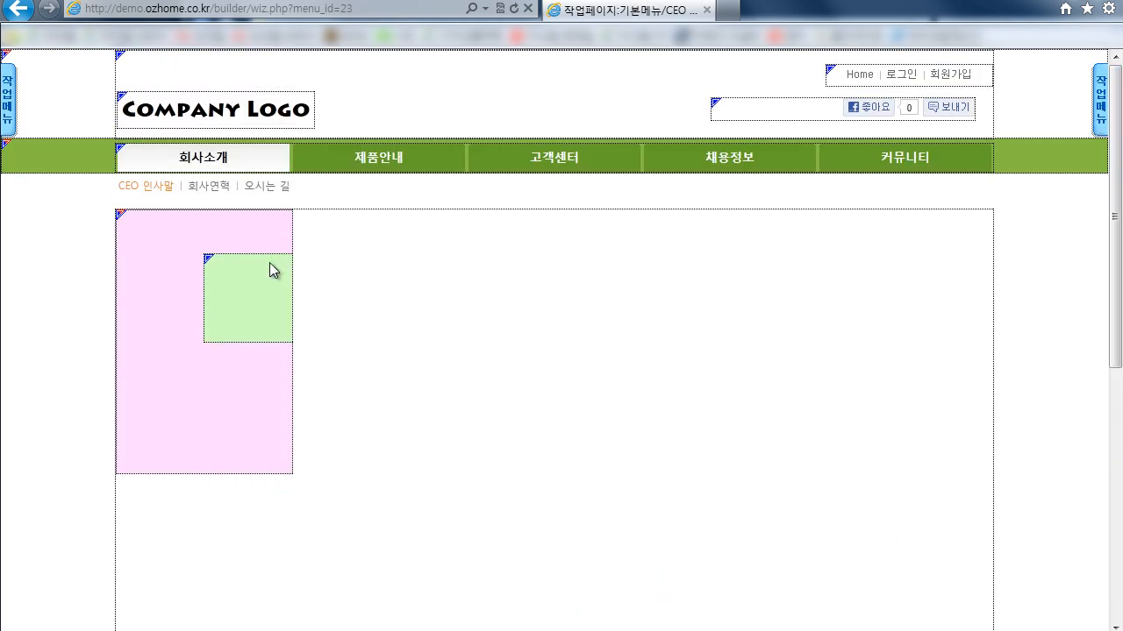
Step: Fix the green cell's position on the screen regardless of scrolling and apply the properties
right_click(253, 278)
click(278, 301)
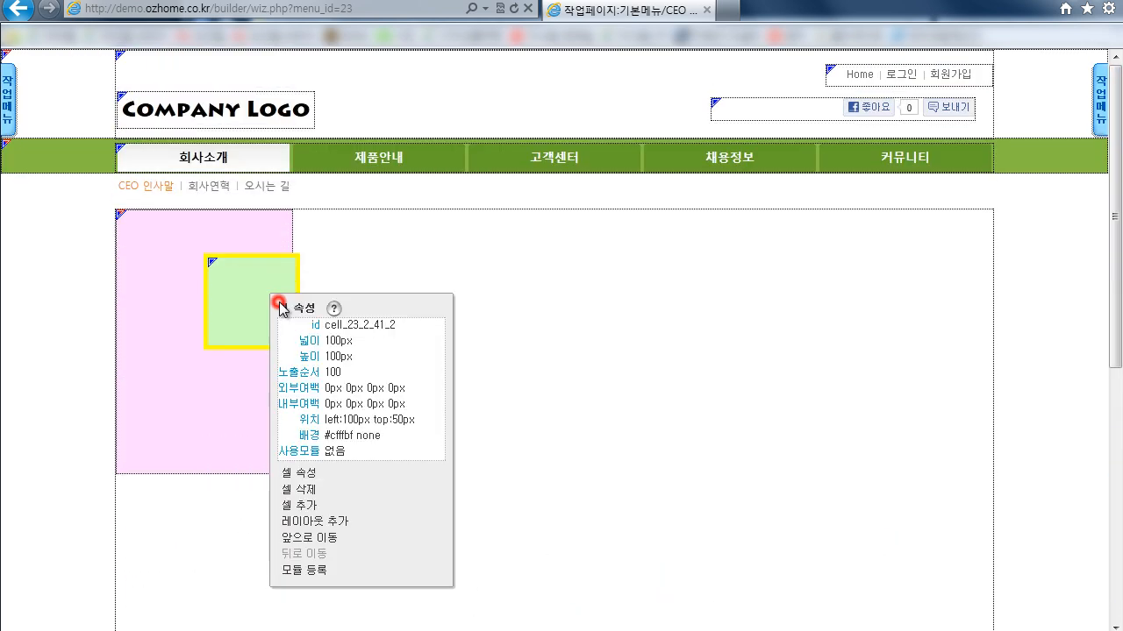
click(336, 473)
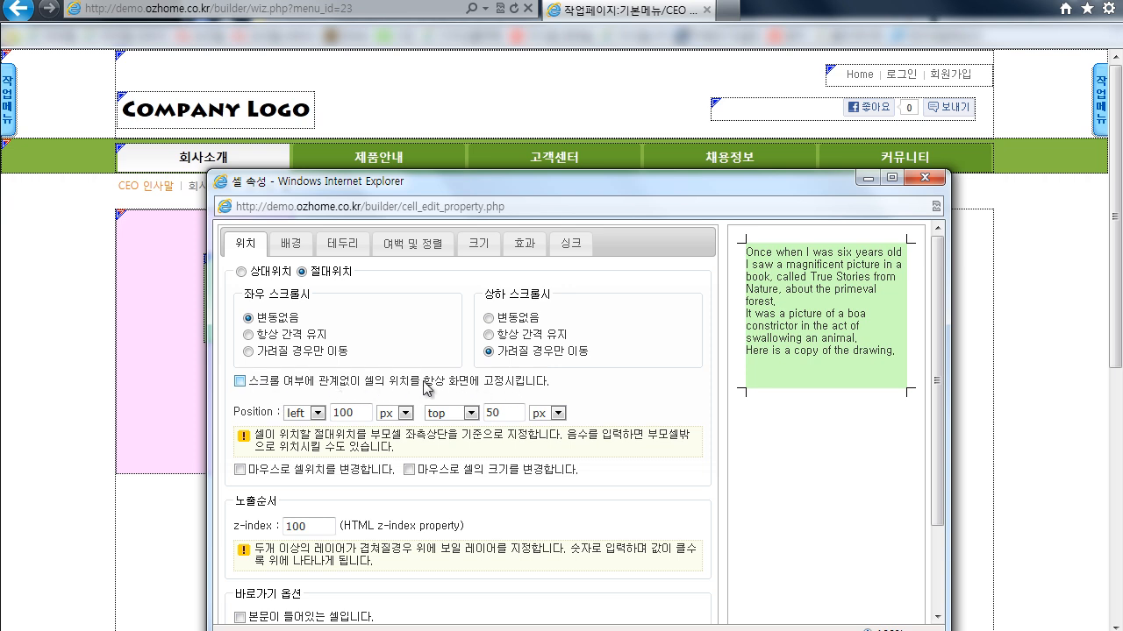
click(296, 382)
scroll(589, 471, down, 2)
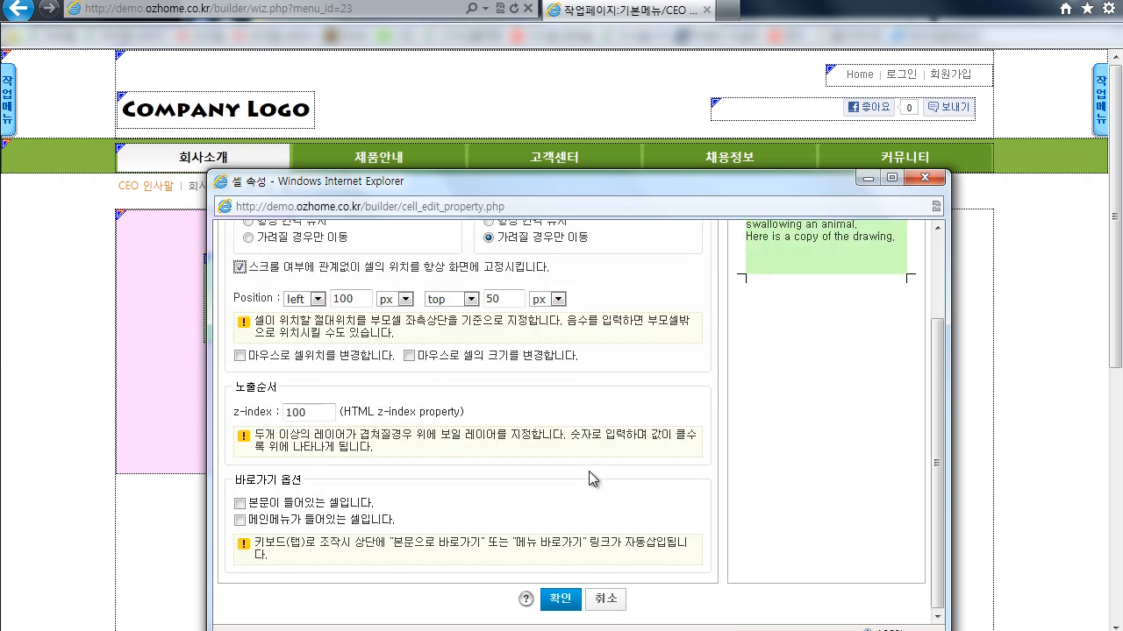
click(566, 602)
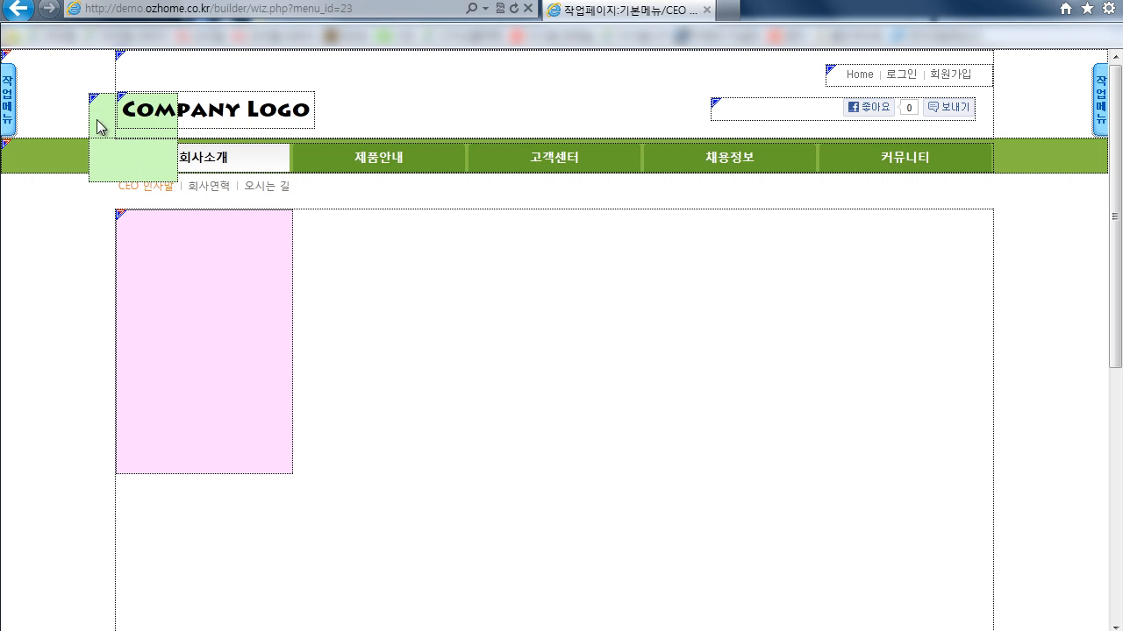
Step: Review the green cell's position properties and check its placement while the page scrolls up and down
click(100, 166)
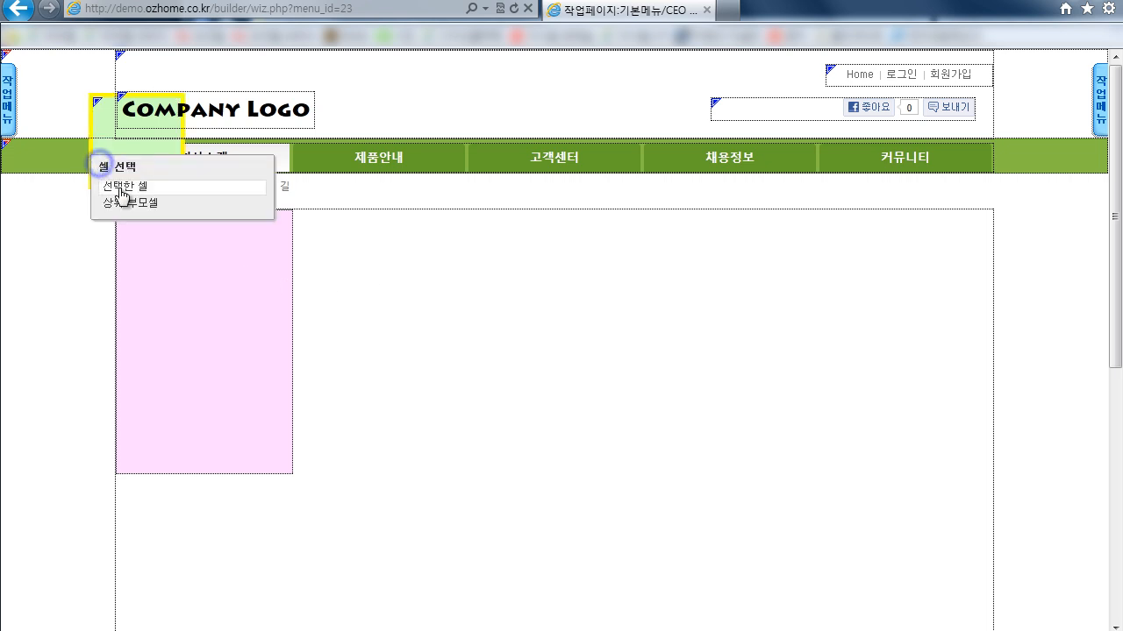
click(118, 191)
click(166, 360)
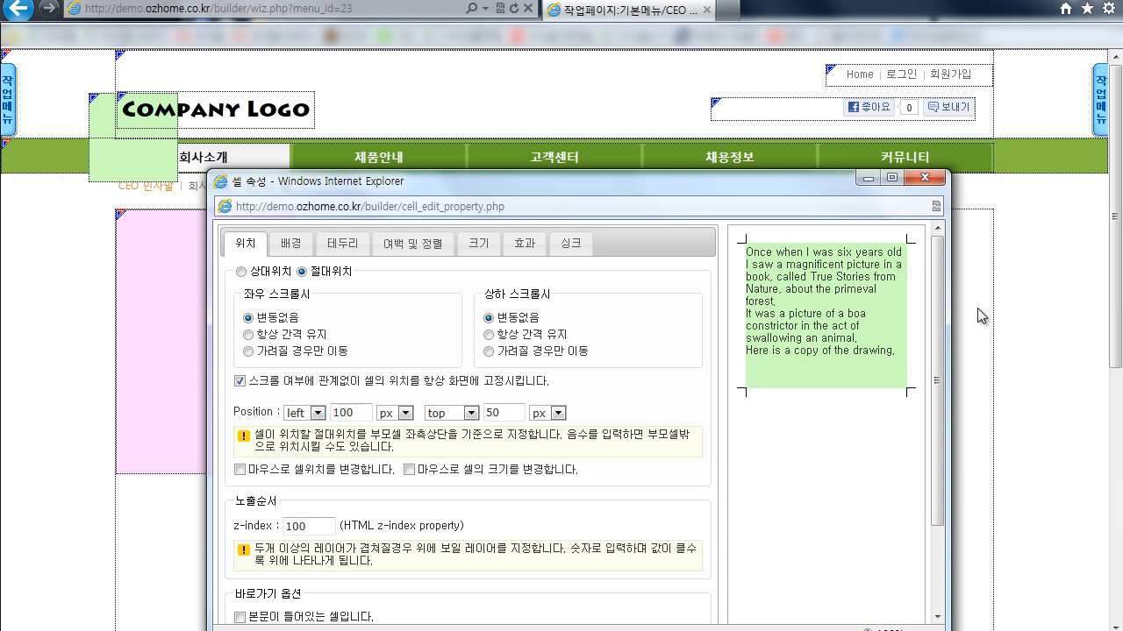
click(1078, 234)
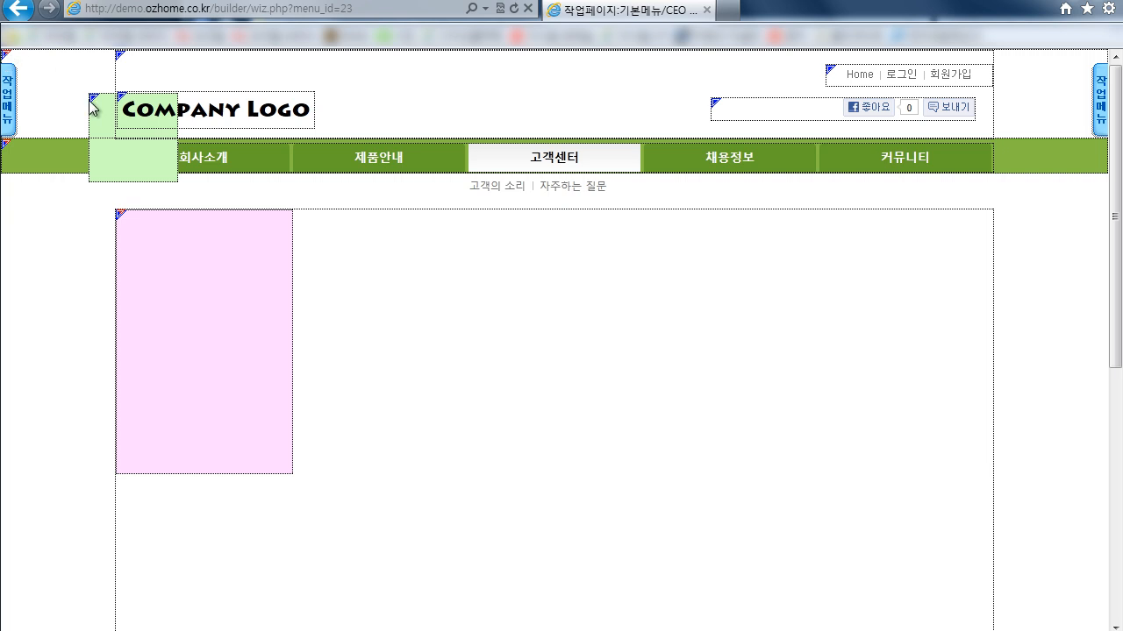
drag(1113, 203, 1093, 111)
scroll(1088, 243, down, 5)
scroll(1067, 263, up, 5)
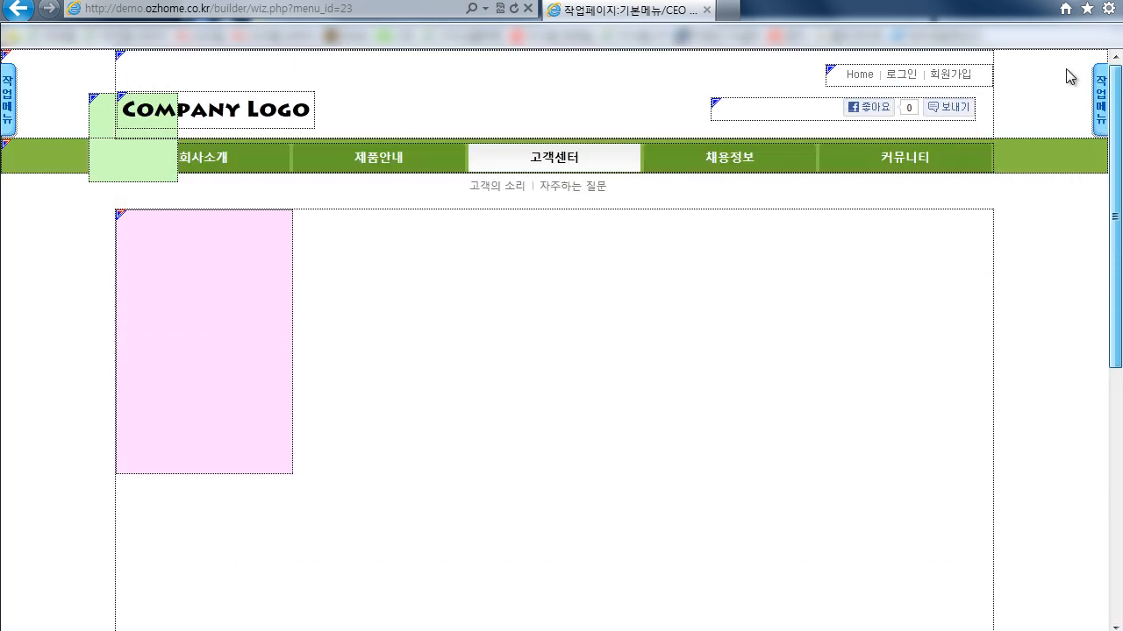
scroll(1056, 351, down, 5)
scroll(1053, 350, up, 5)
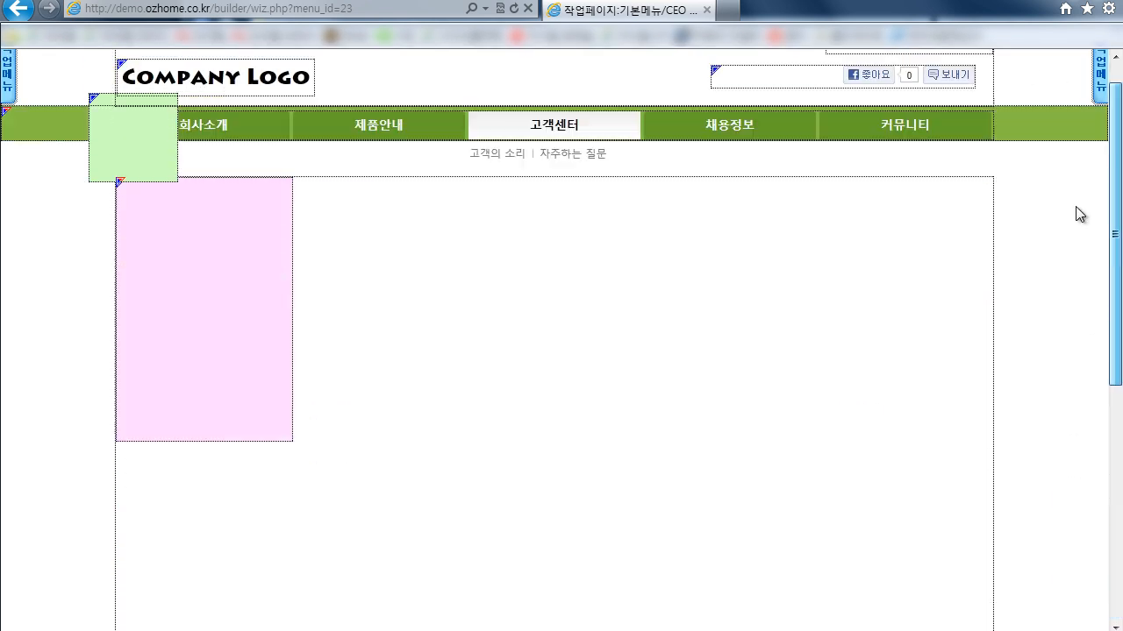
Step: Turn off the green cell's fixed screen position, anchor it 100 px from the right instead of the left, and apply the properties
right_click(110, 180)
click(111, 199)
click(191, 370)
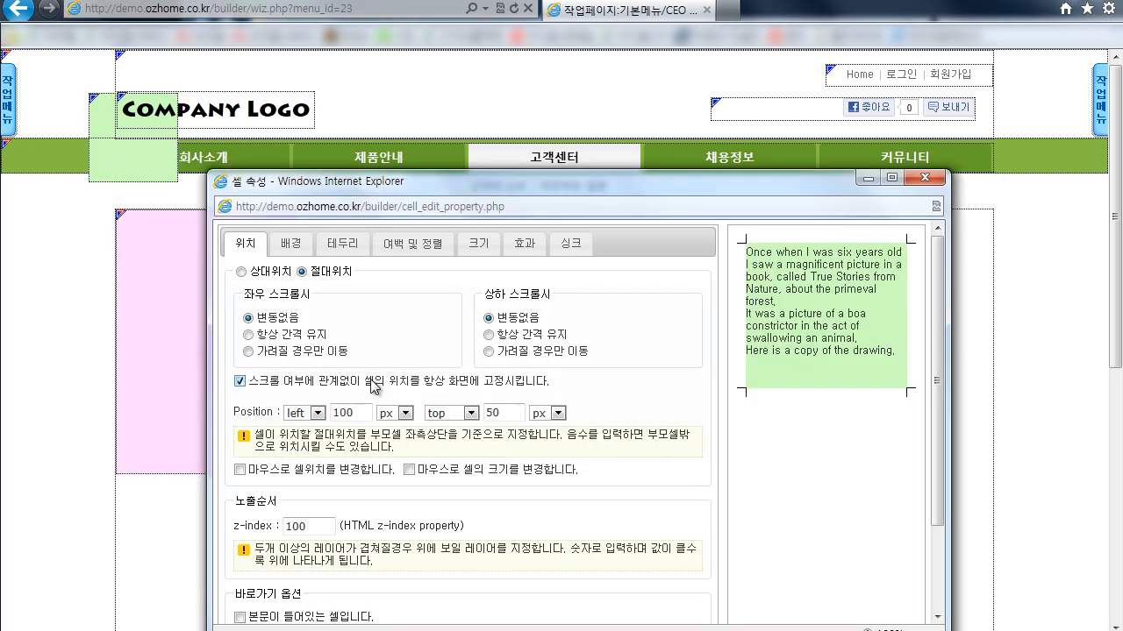
click(262, 382)
double_click(350, 412)
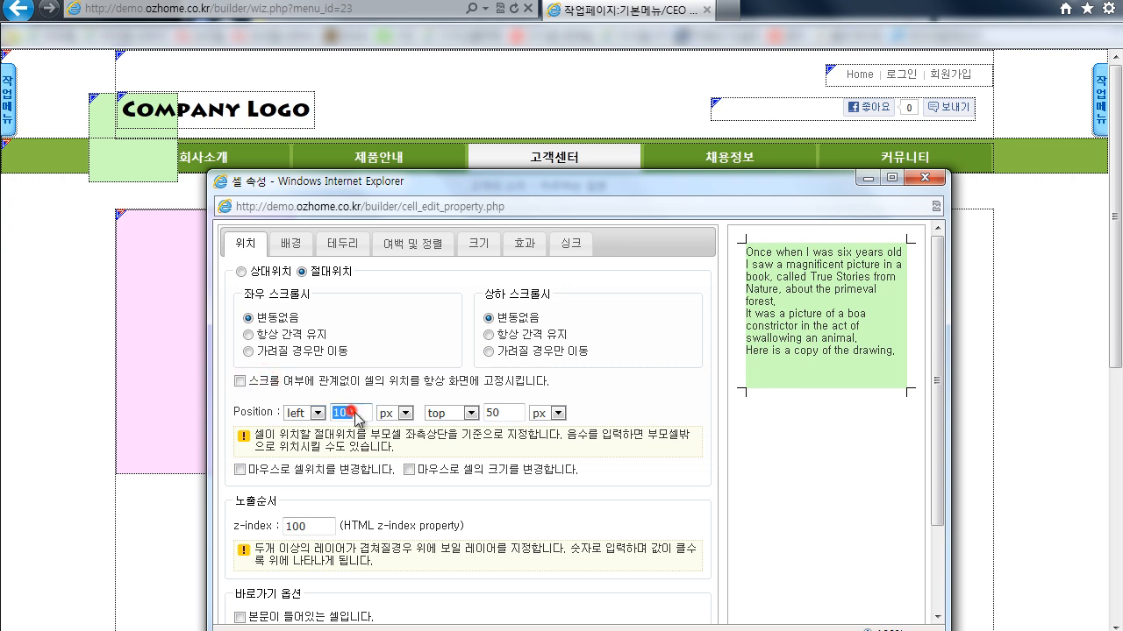
click(317, 413)
click(303, 439)
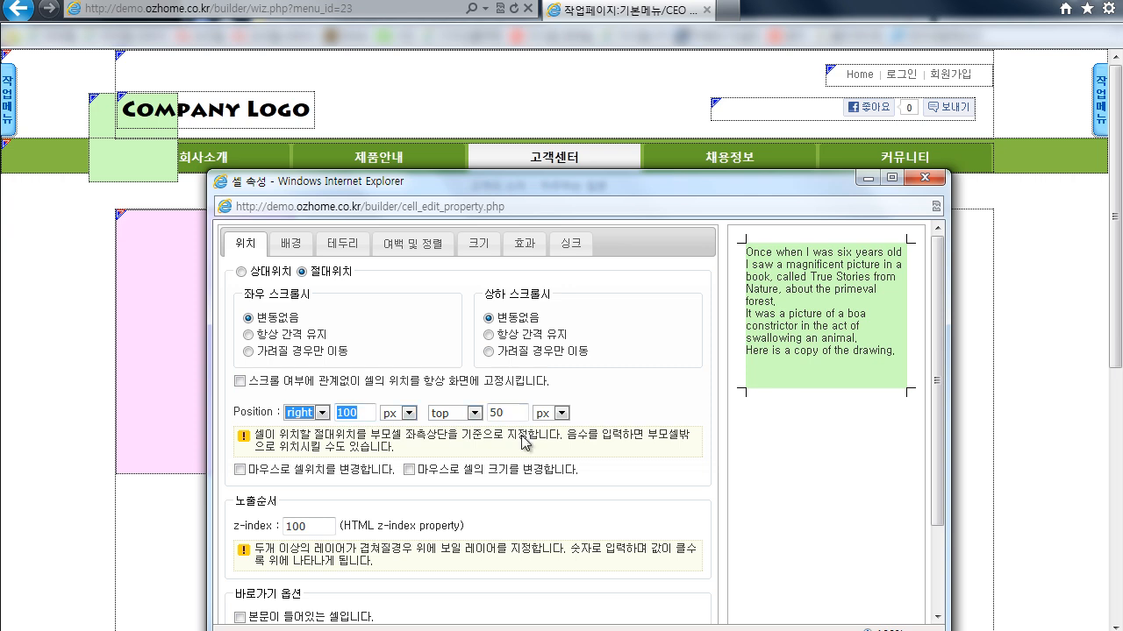
click(576, 459)
scroll(576, 456, down, 3)
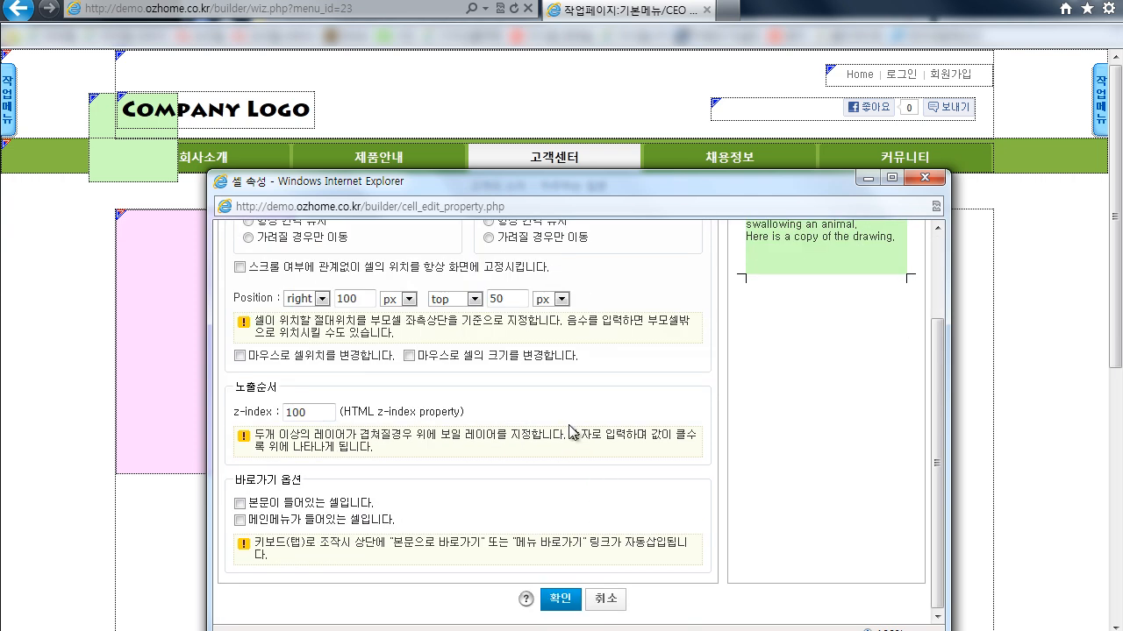
click(560, 598)
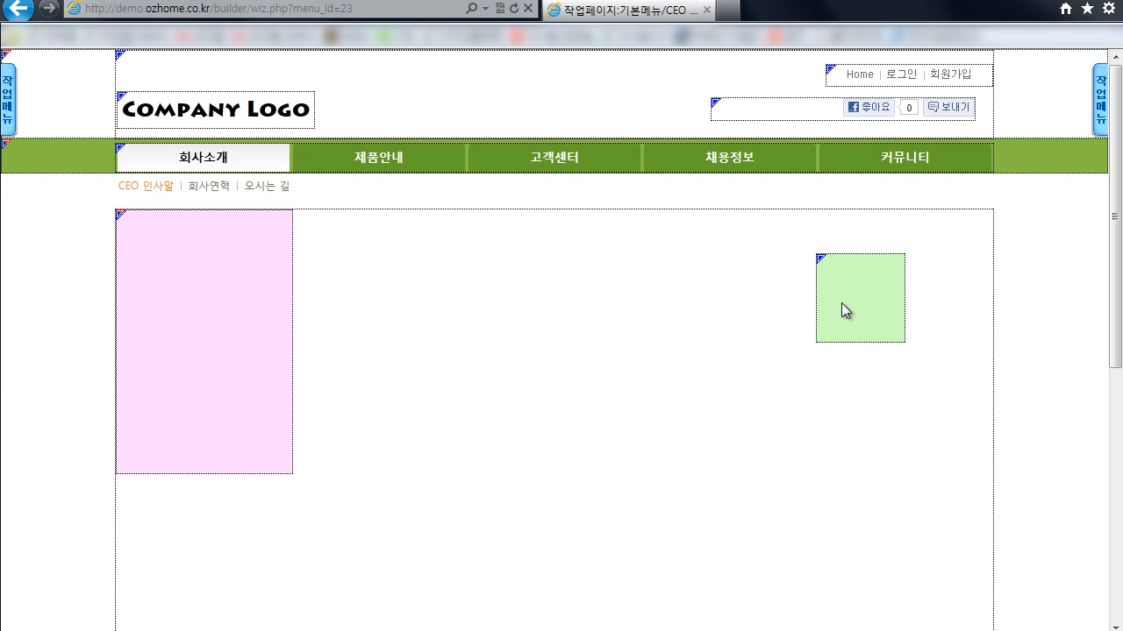
Step: Add a child cell (자식셀로 추가) to the parent content cell with automatic width off and a width of 400 px
right_click(454, 354)
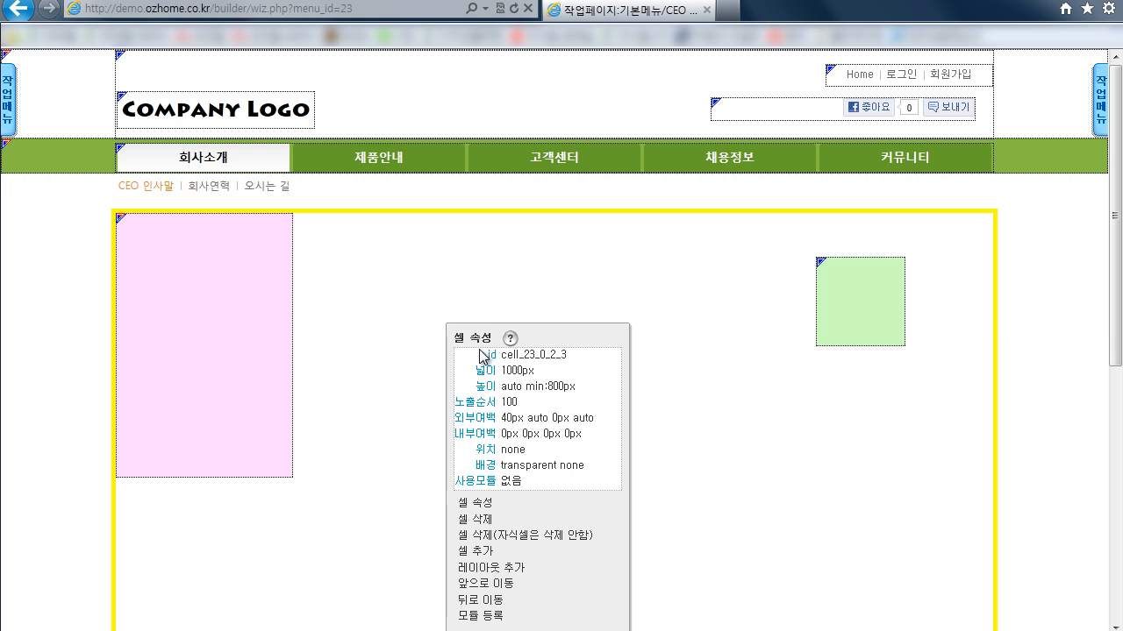
click(485, 553)
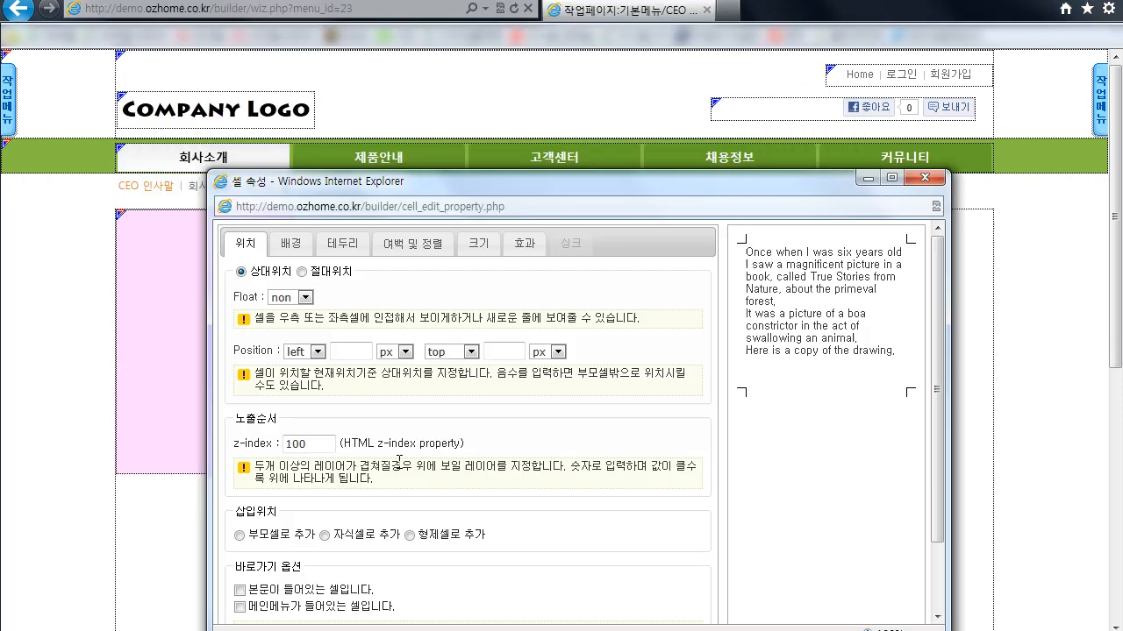
click(366, 534)
click(478, 243)
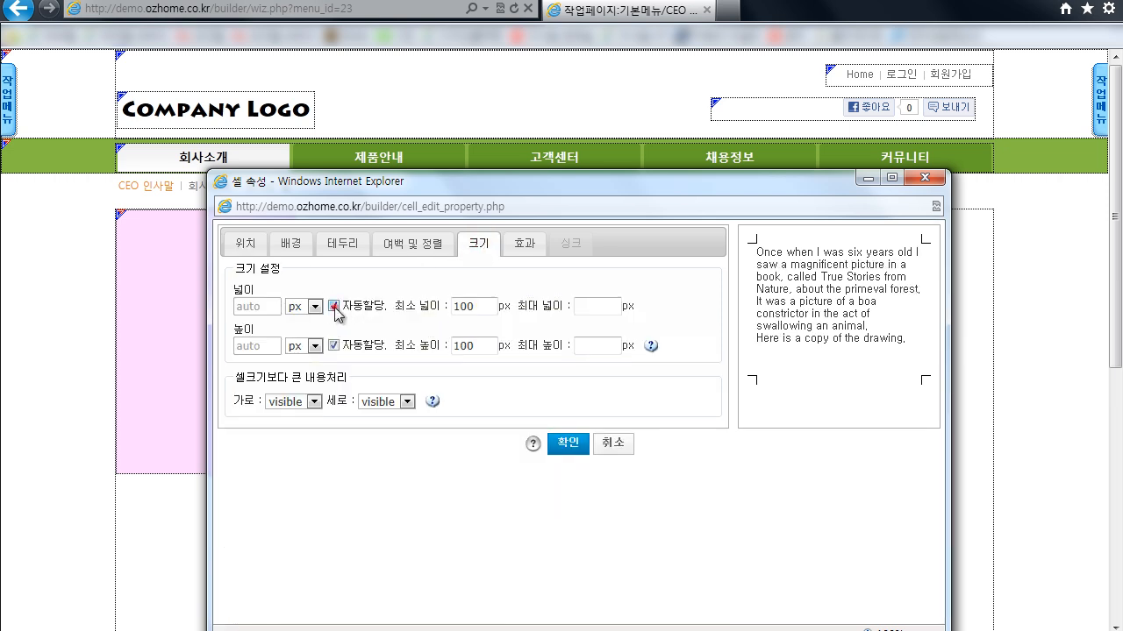
click(334, 306)
click(252, 306)
text(400)
click(568, 442)
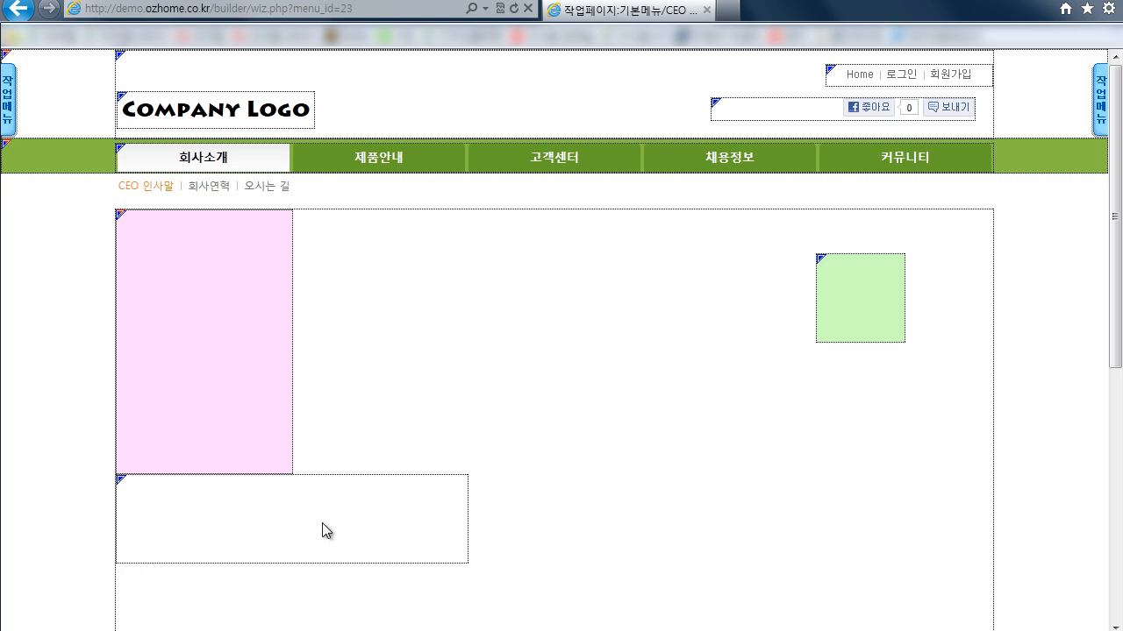
Step: Start a new child cell (자식셀로 추가) in the content cell with absolute position, 130 px from the right and 150 px from the top
right_click(559, 376)
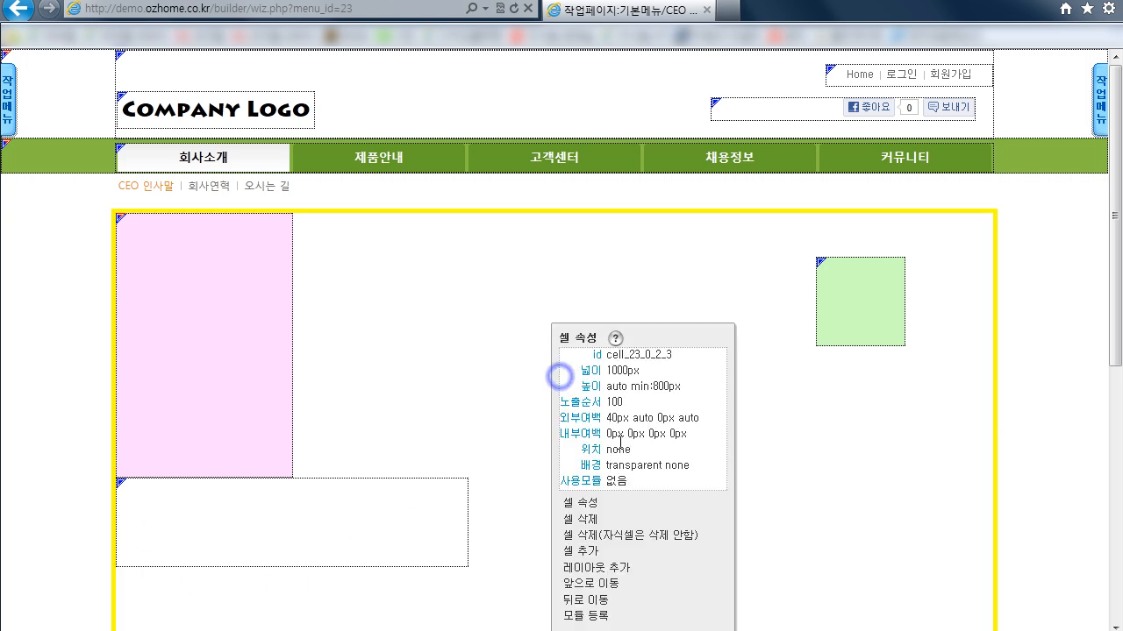
click(604, 554)
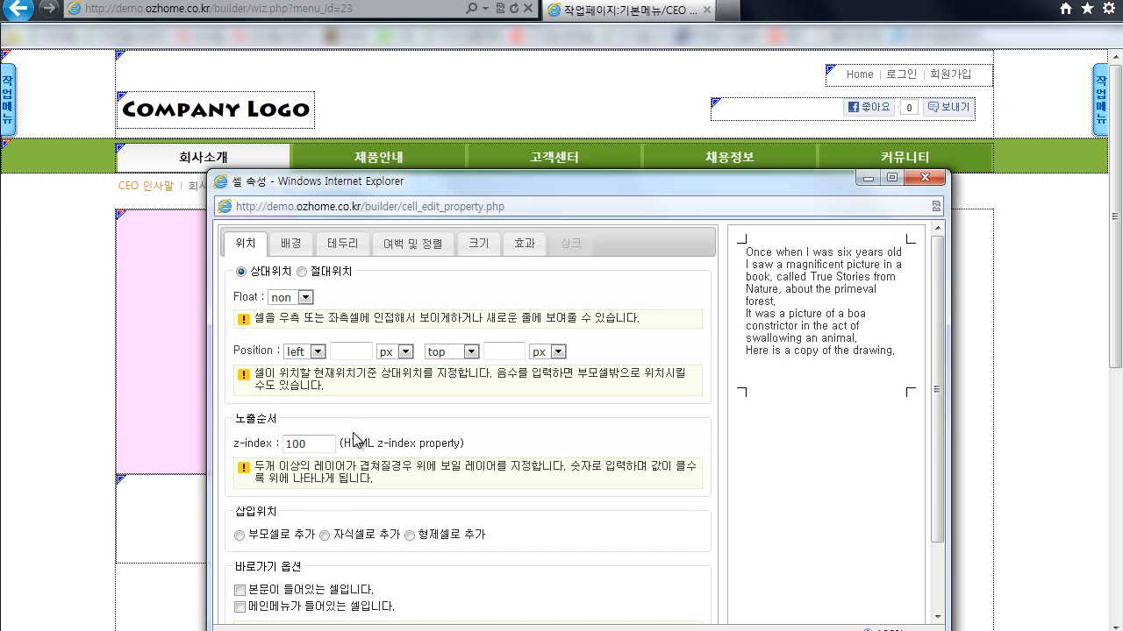
click(324, 535)
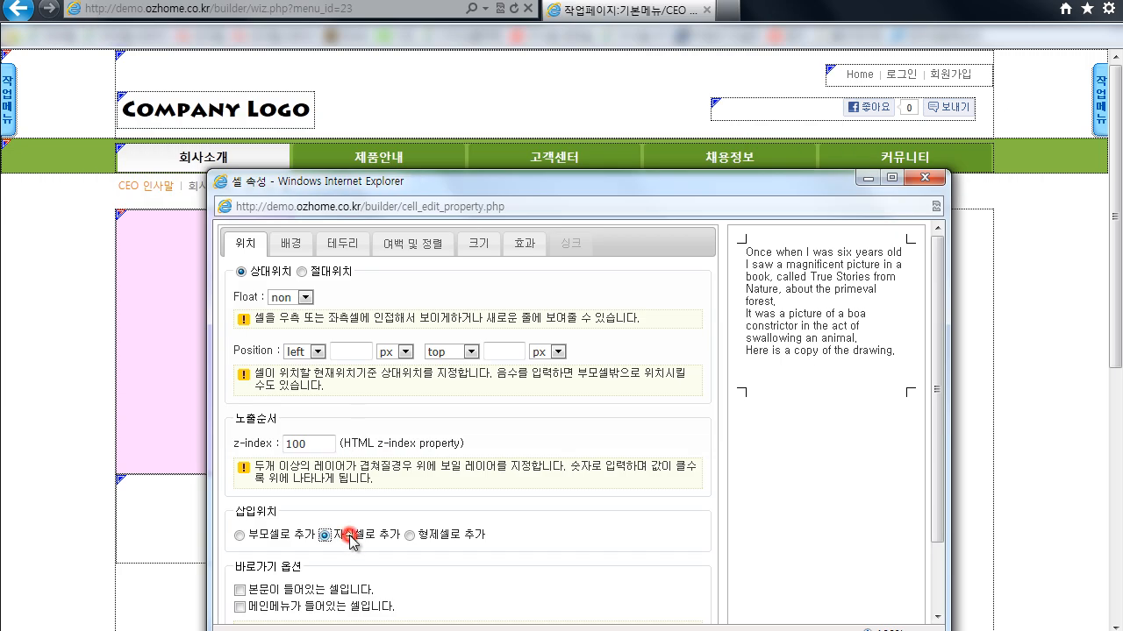
click(325, 274)
click(316, 413)
click(298, 441)
click(356, 412)
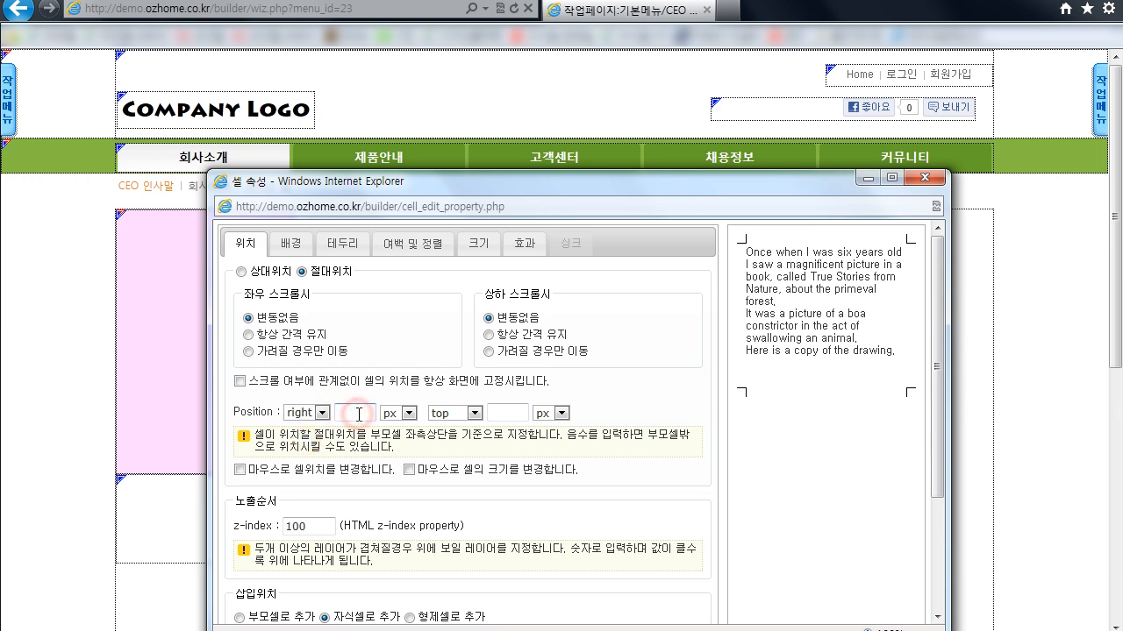
text(130)
click(506, 411)
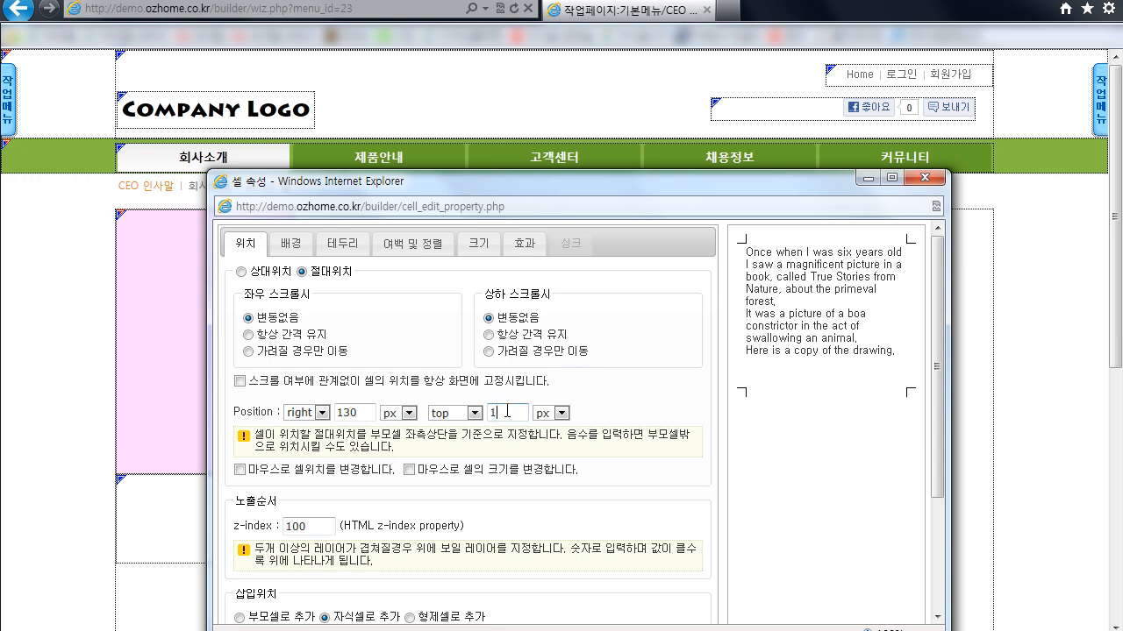
text(150)
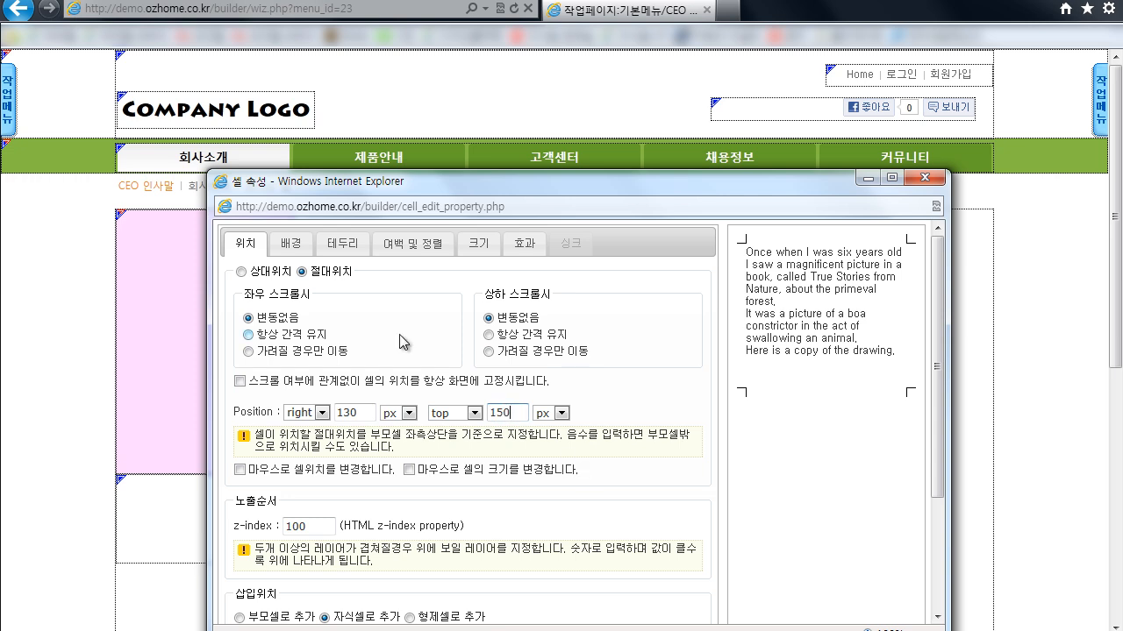
Step: Give the new child cell a dark yellow background colour, #8f8300, and apply the properties
click(290, 243)
click(362, 293)
drag(475, 373, 509, 427)
drag(472, 354, 493, 371)
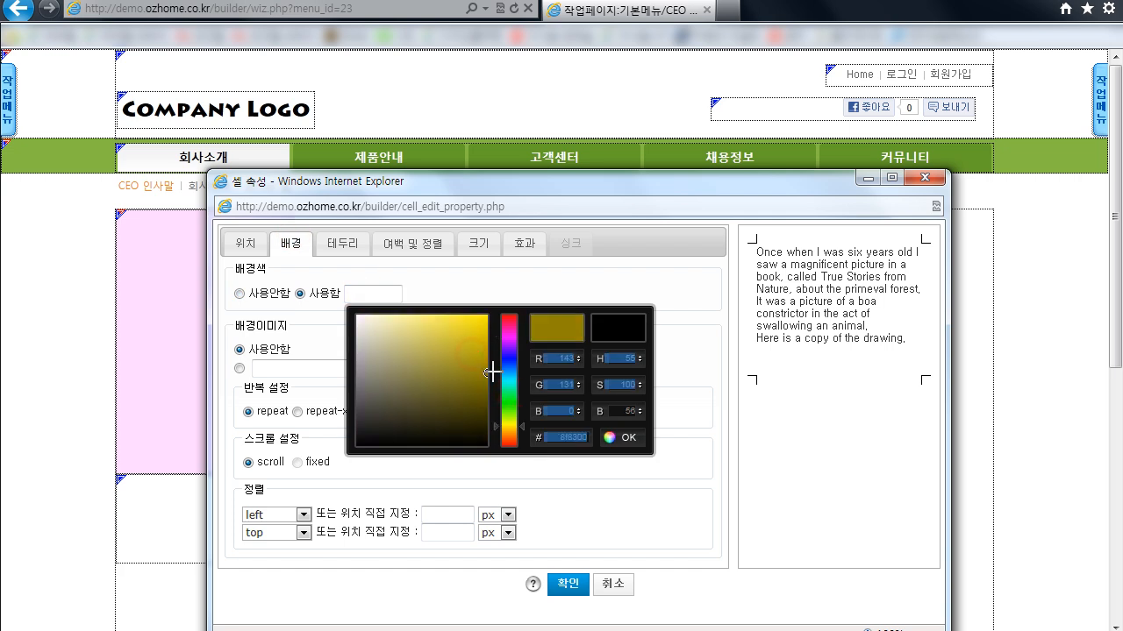
click(623, 437)
click(568, 586)
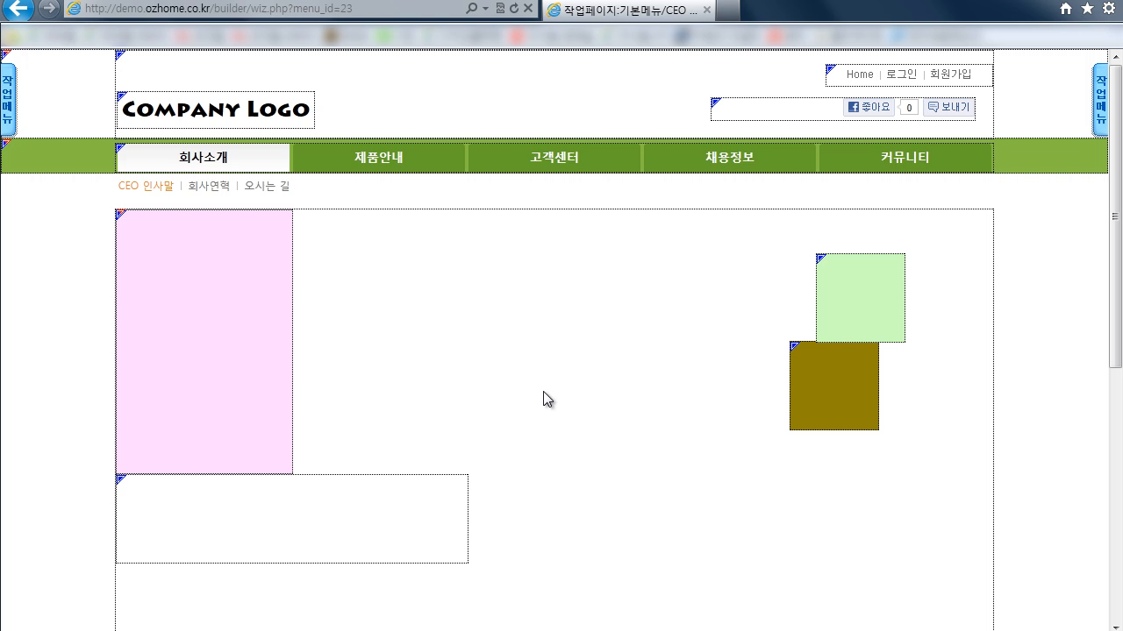
Step: Set the pink cell's height to 100 px and apply the properties
click(188, 298)
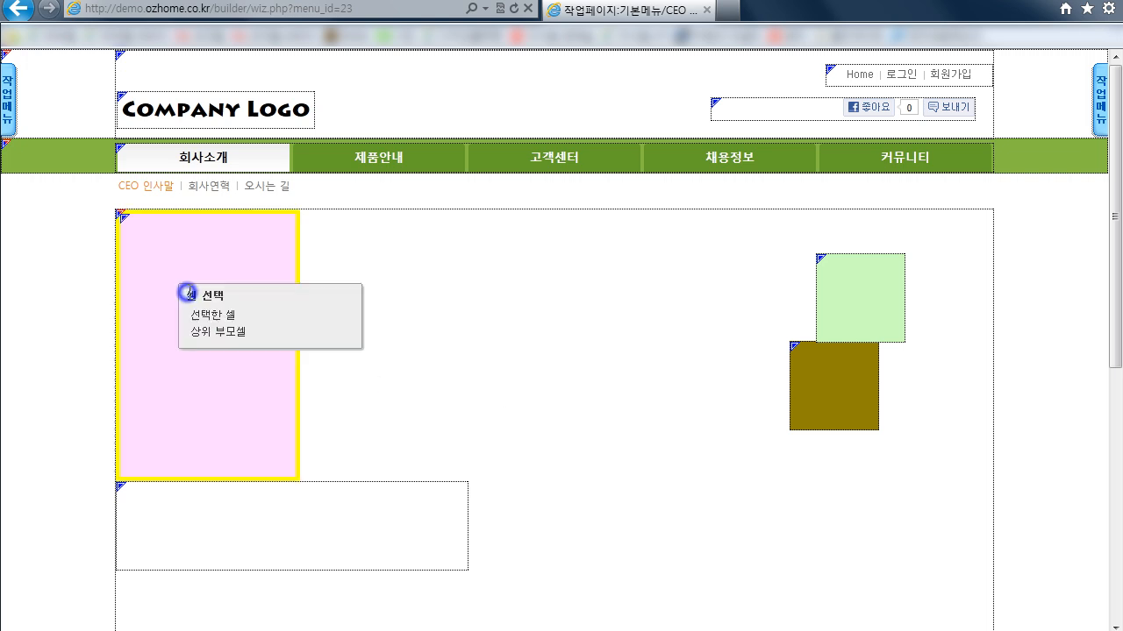
click(219, 317)
click(261, 492)
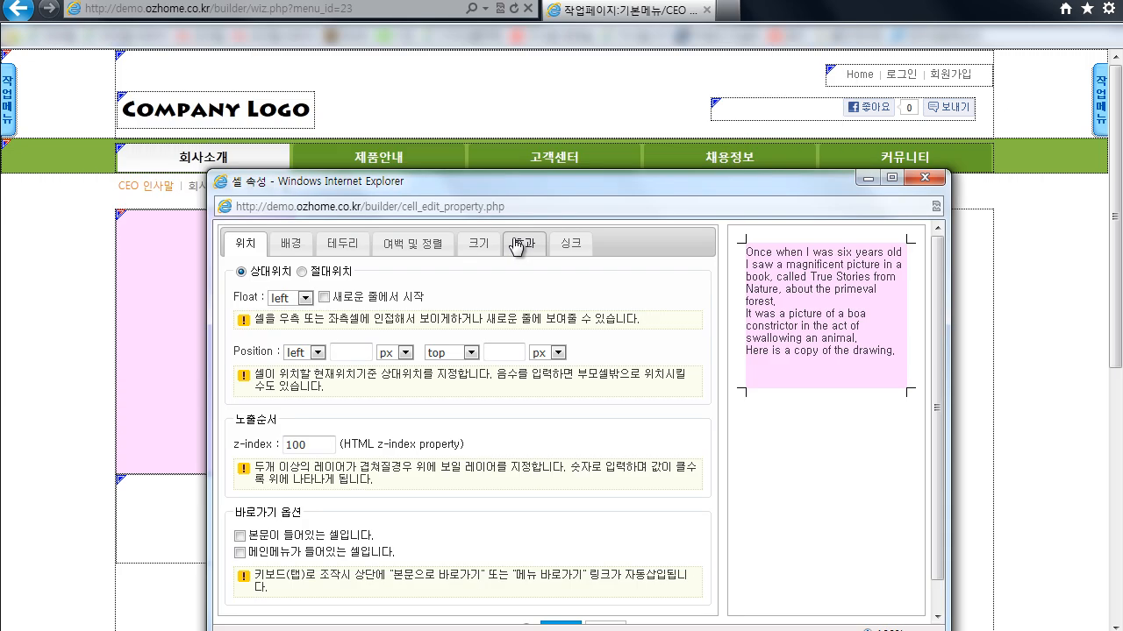
click(481, 243)
double_click(478, 346)
text(100)
key(Return)
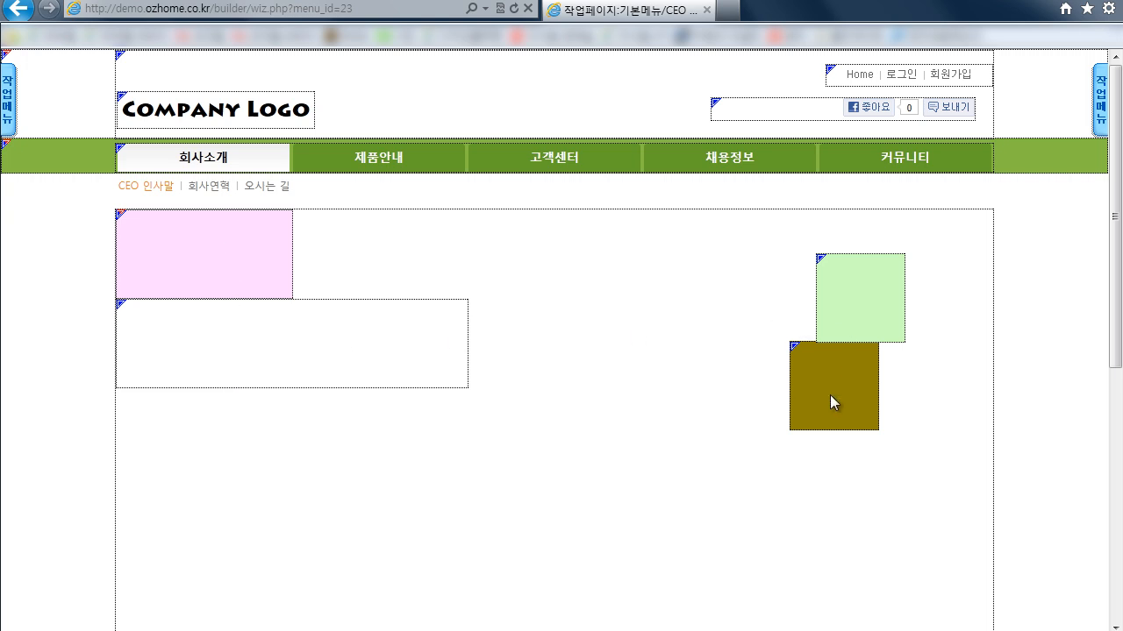
Step: Set the green cell's height to 150 px and apply the properties
click(850, 276)
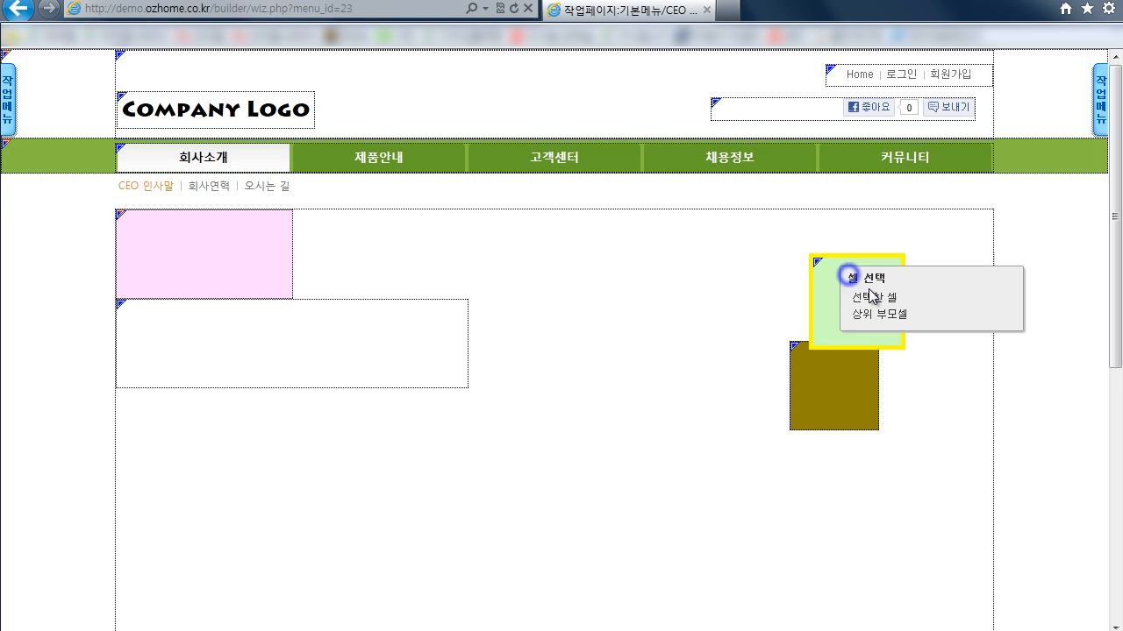
click(870, 296)
click(899, 473)
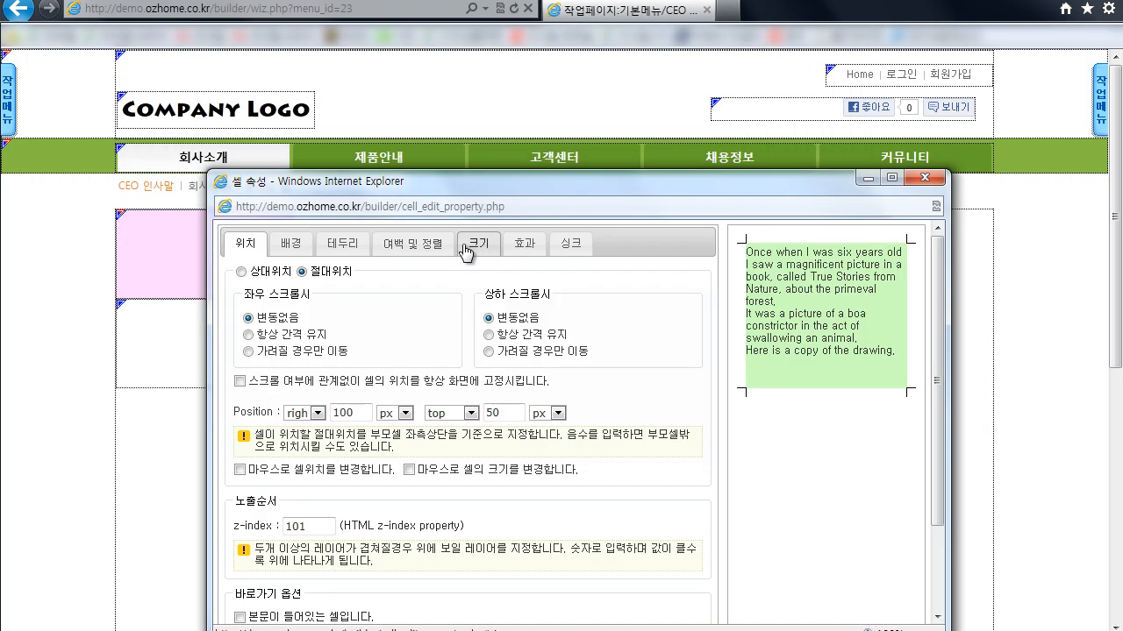
click(477, 243)
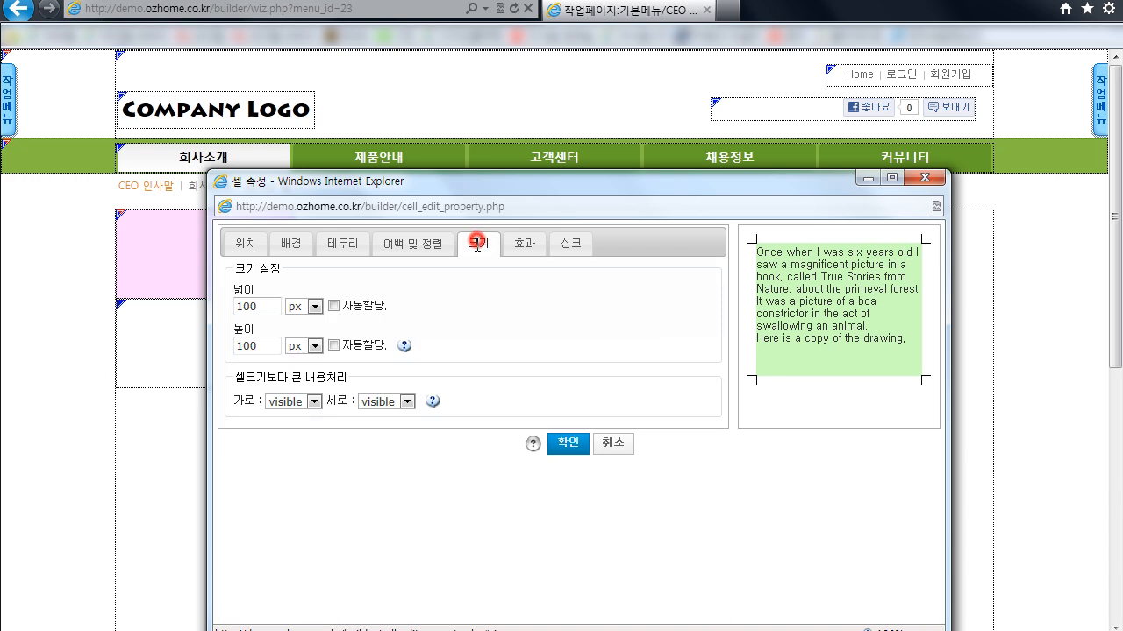
double_click(278, 347)
text(150)
click(567, 443)
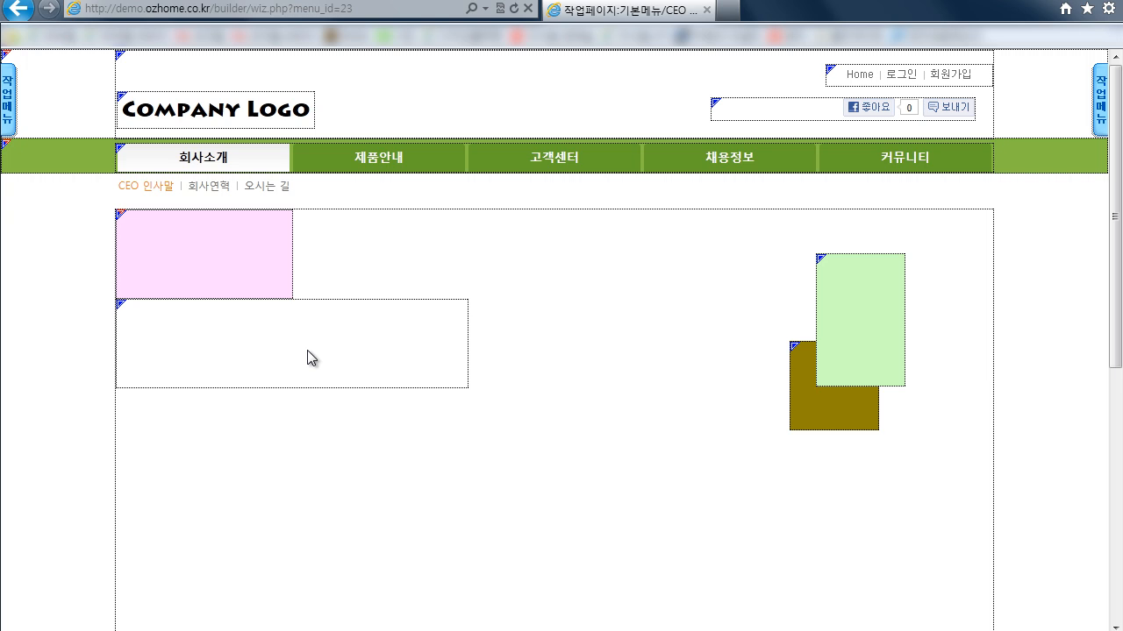
Step: Check the green cell's display order, raise the dark yellow cell's z-index above it, and apply the properties
click(807, 378)
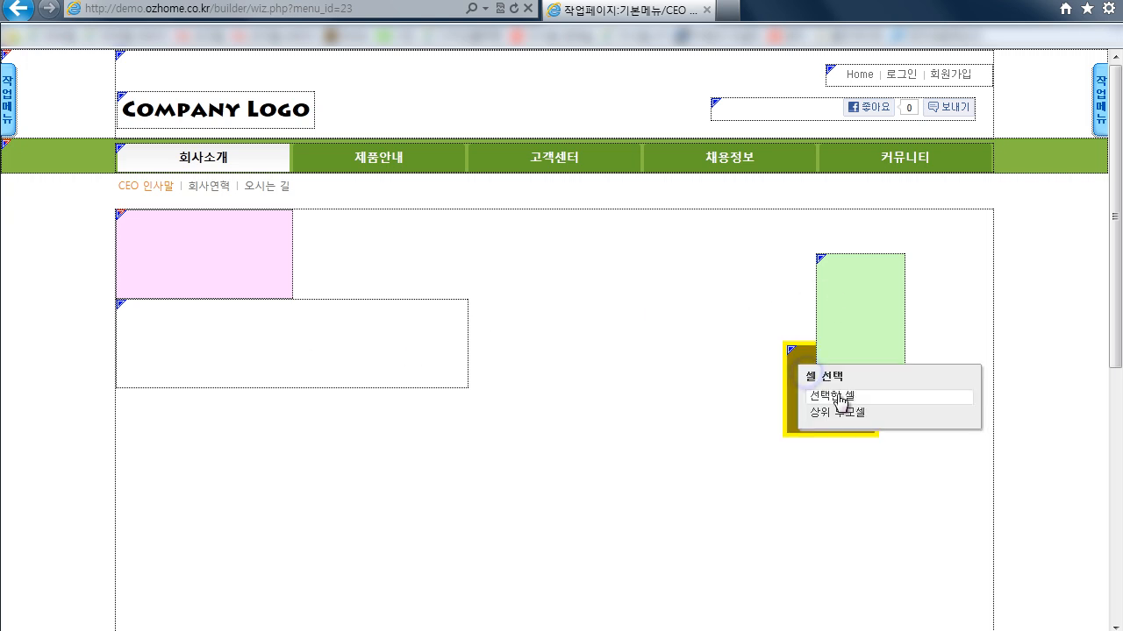
click(837, 394)
click(842, 521)
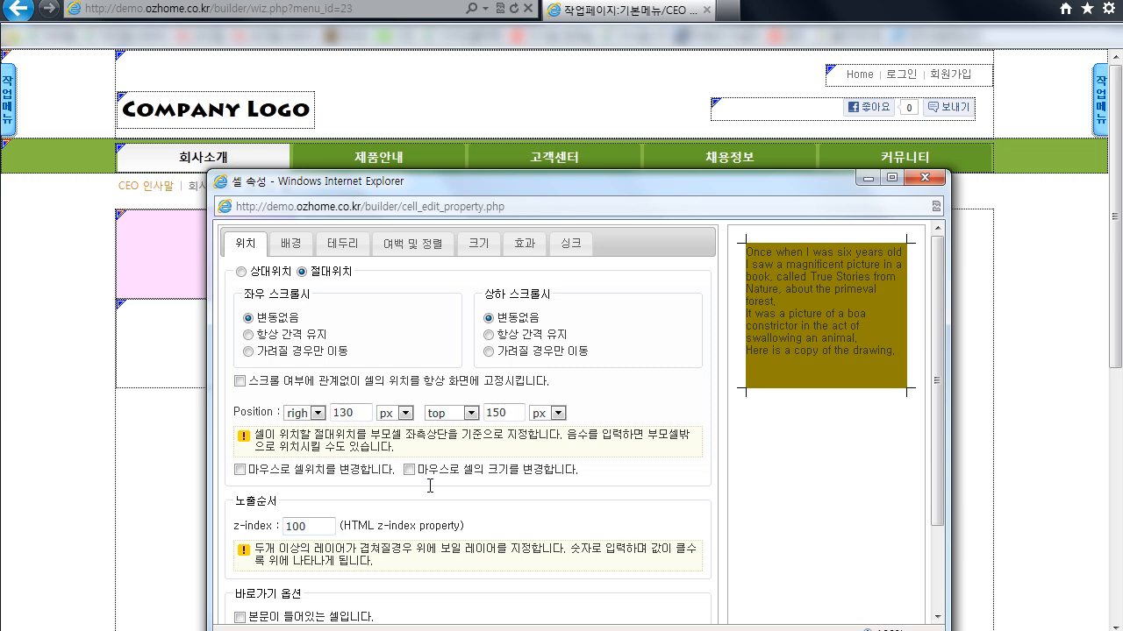
drag(617, 187, 437, 132)
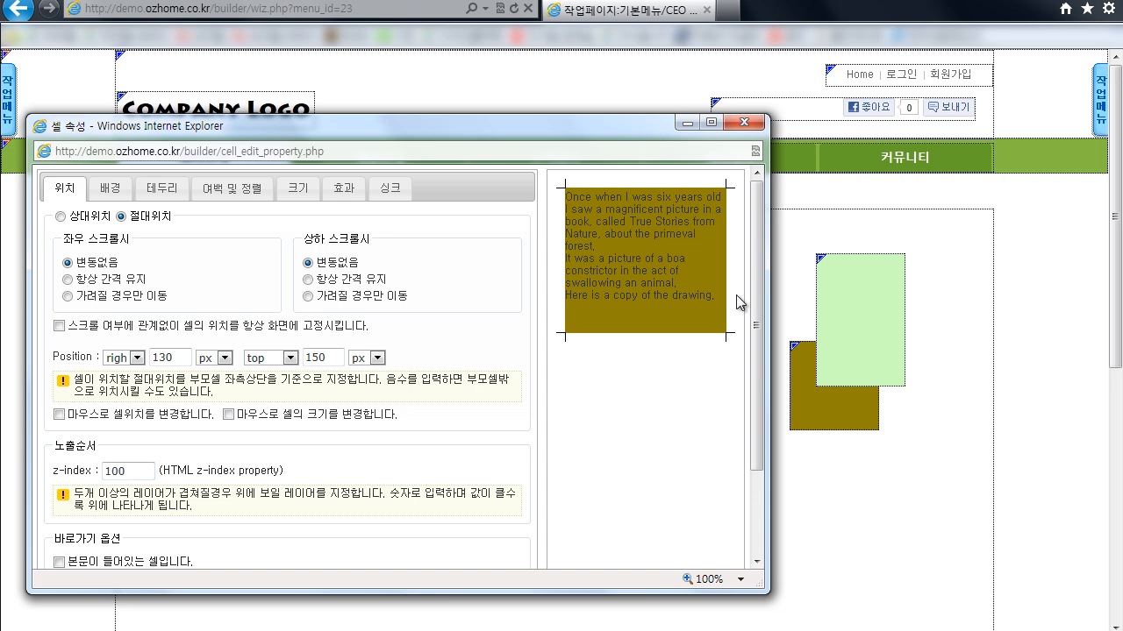
click(849, 295)
click(853, 307)
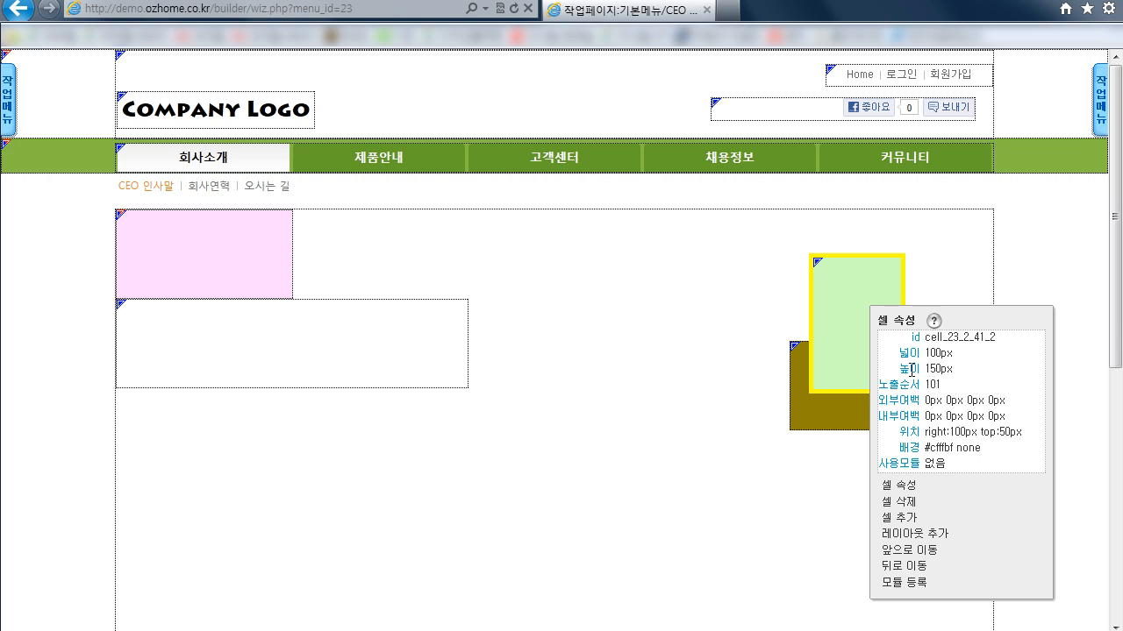
click(643, 512)
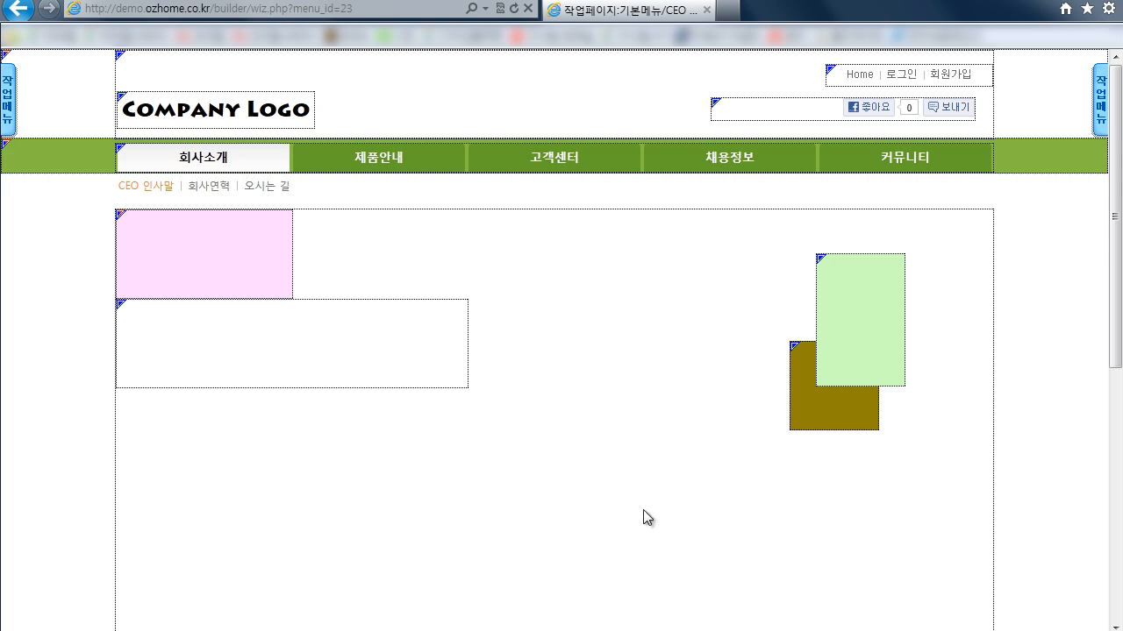
double_click(807, 403)
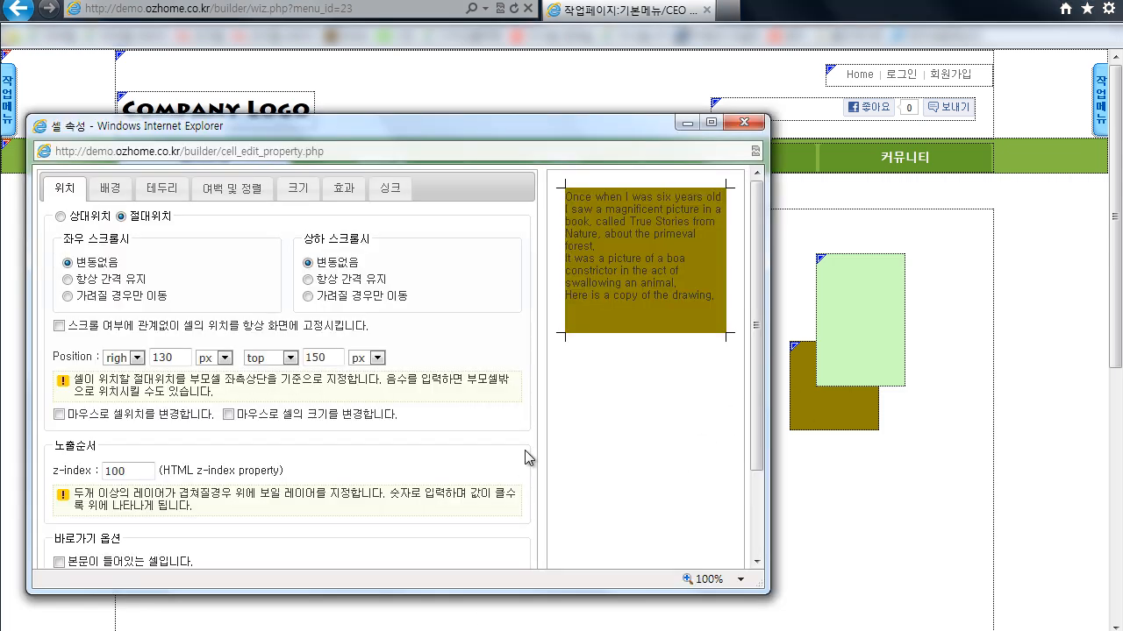
double_click(138, 471)
text(10)
scroll(429, 465, down, 3)
click(377, 545)
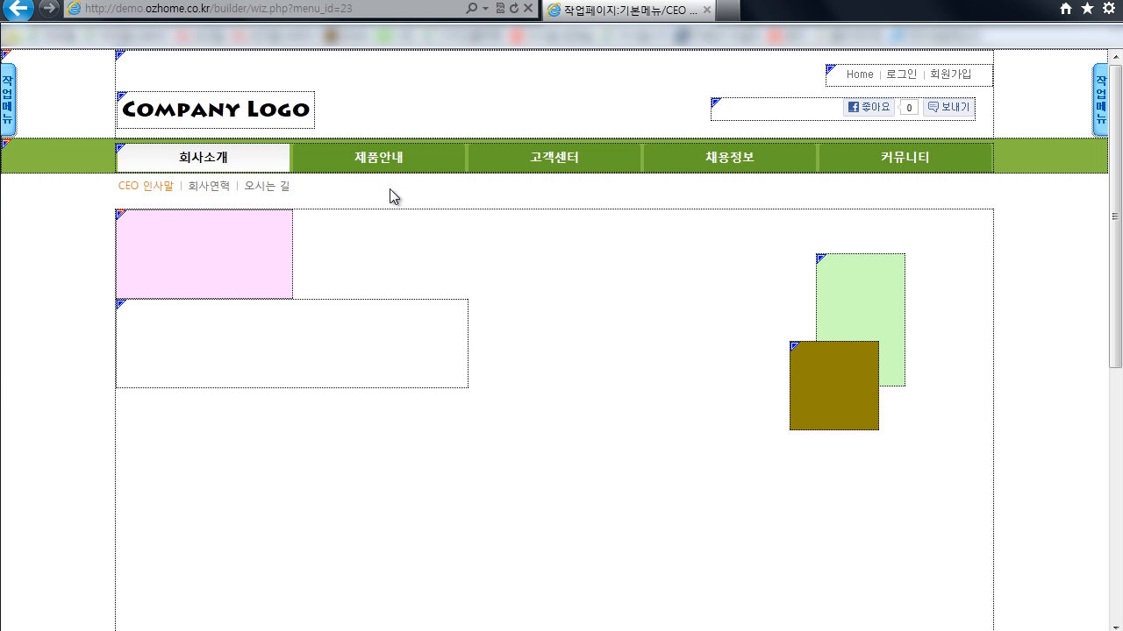
Step: Set the parent content cell's background colour to pale yellow #fff6bf
right_click(591, 280)
click(611, 450)
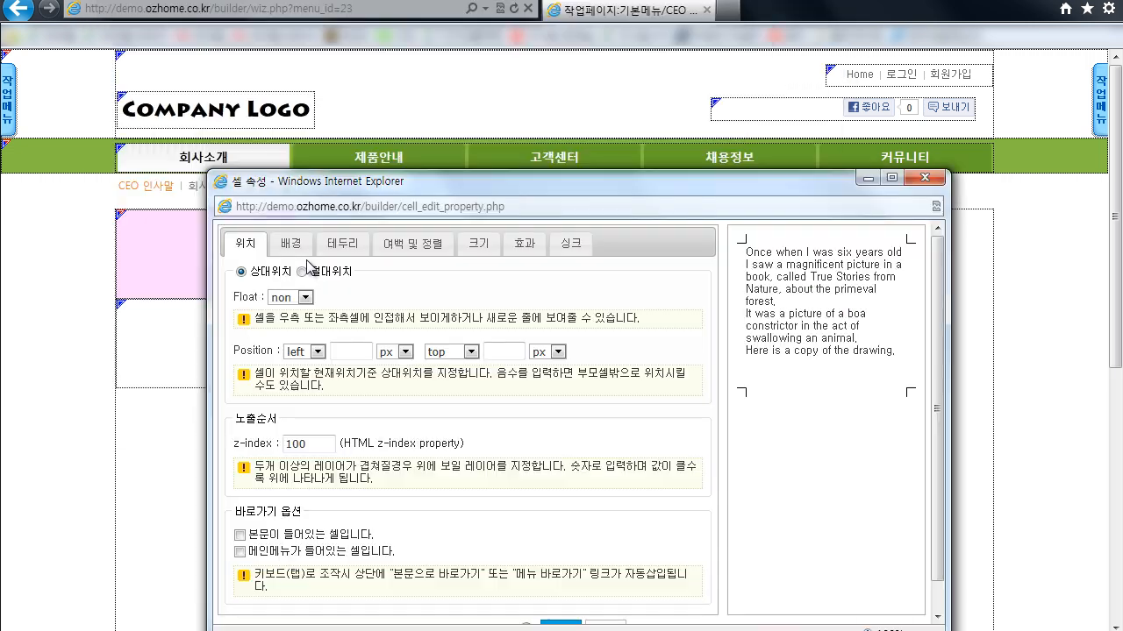
click(291, 243)
click(363, 294)
drag(518, 400, 516, 428)
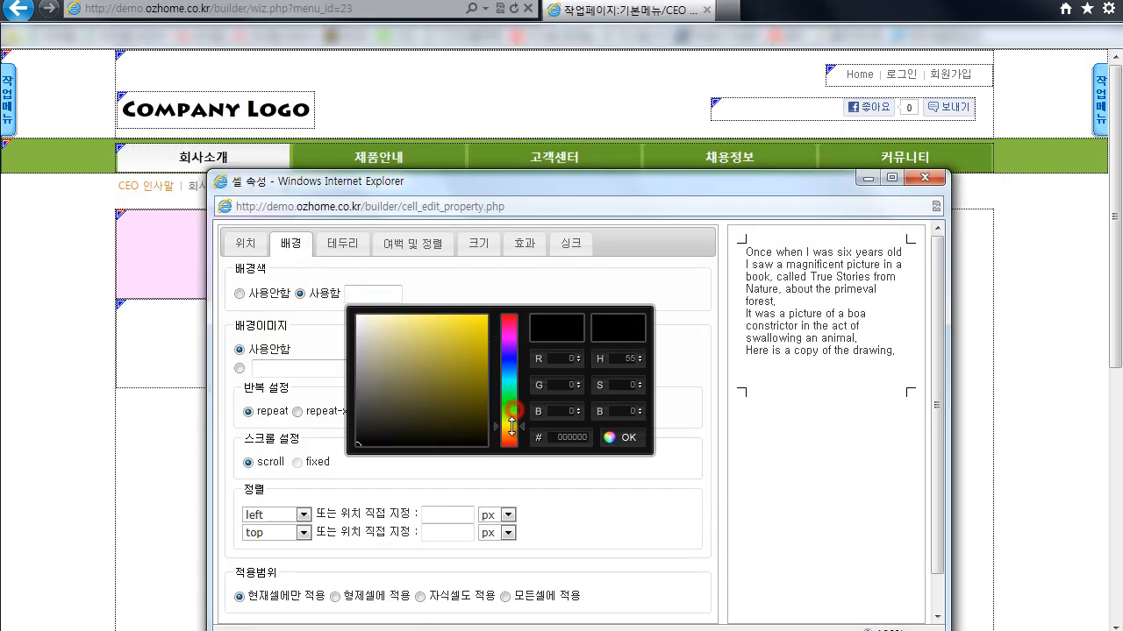
click(456, 349)
click(389, 315)
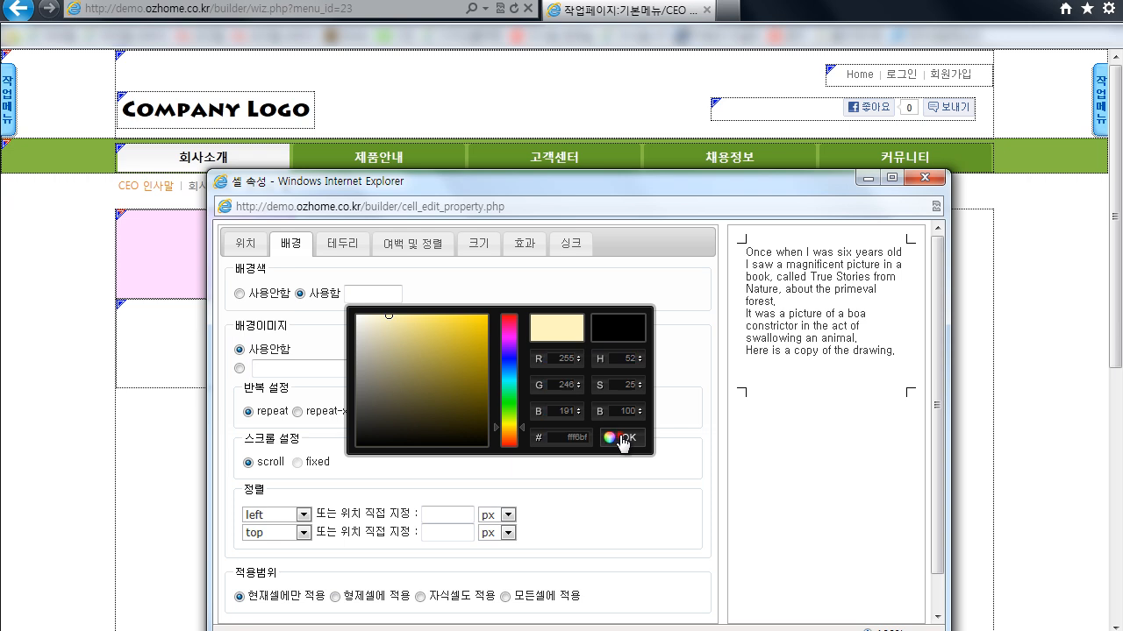
click(622, 438)
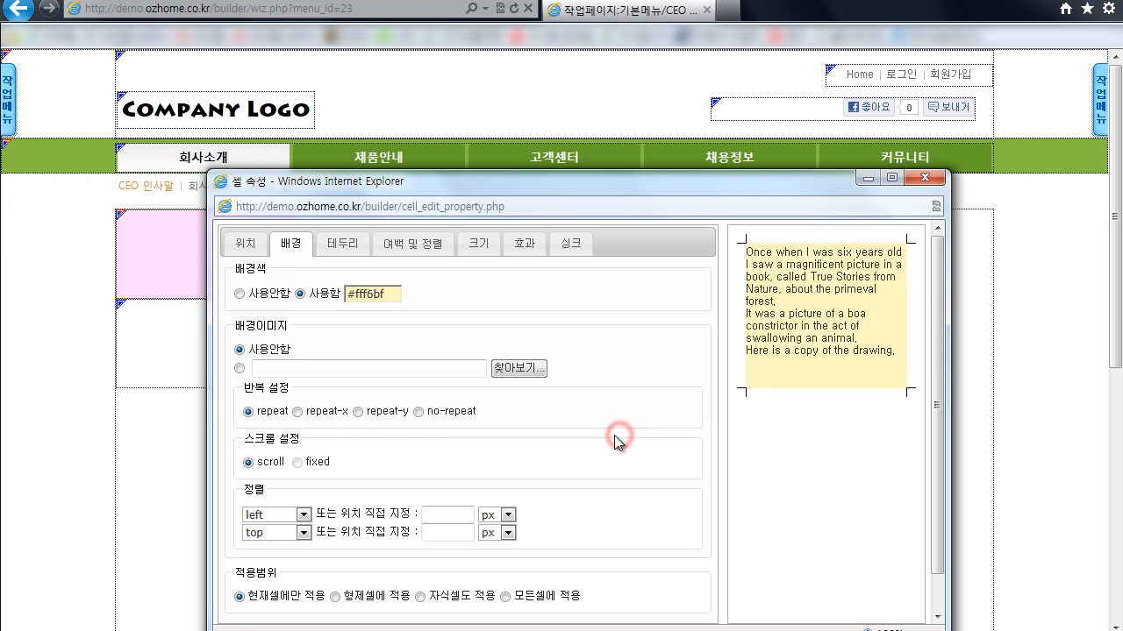
Step: Set the content cell's top outer margin to 0 px and apply the properties
click(412, 243)
double_click(585, 303)
drag(556, 180, 705, 247)
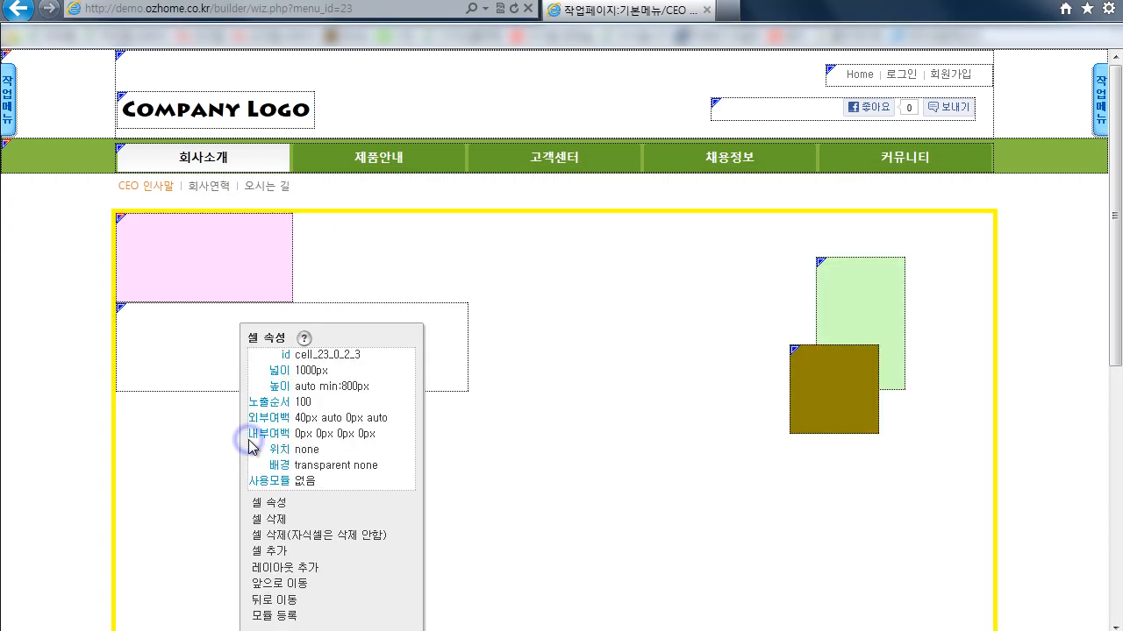
right_click(75, 162)
click(53, 189)
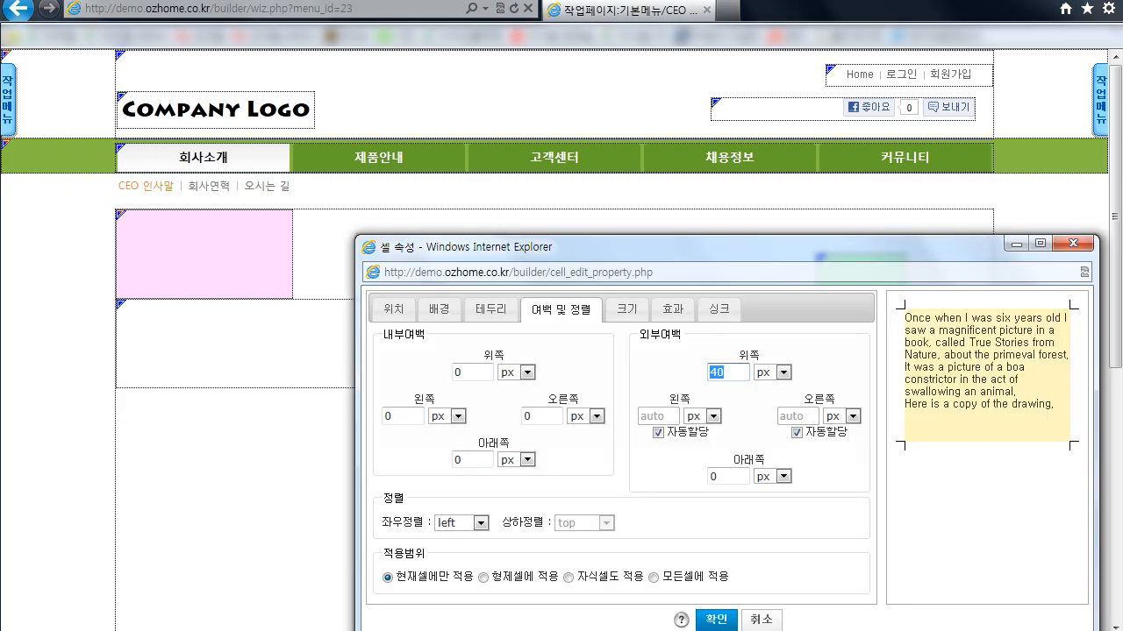
click(735, 377)
click(735, 377)
click(717, 622)
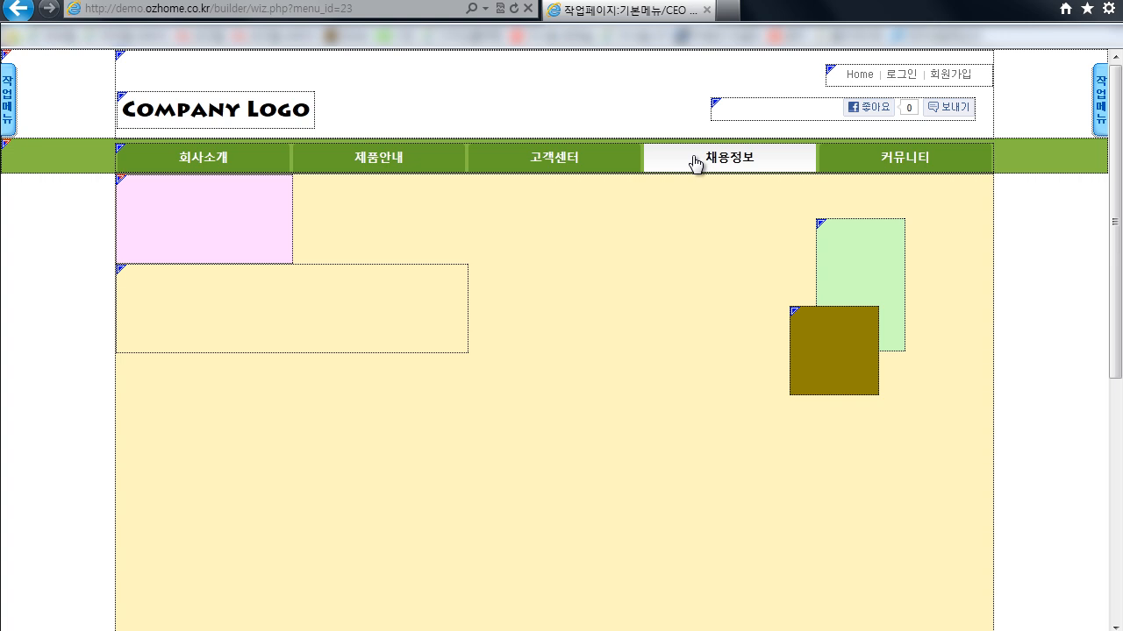
Step: Check the content cell's display order, set the green menu bar cell's z-index to 102, and apply the properties
click(83, 165)
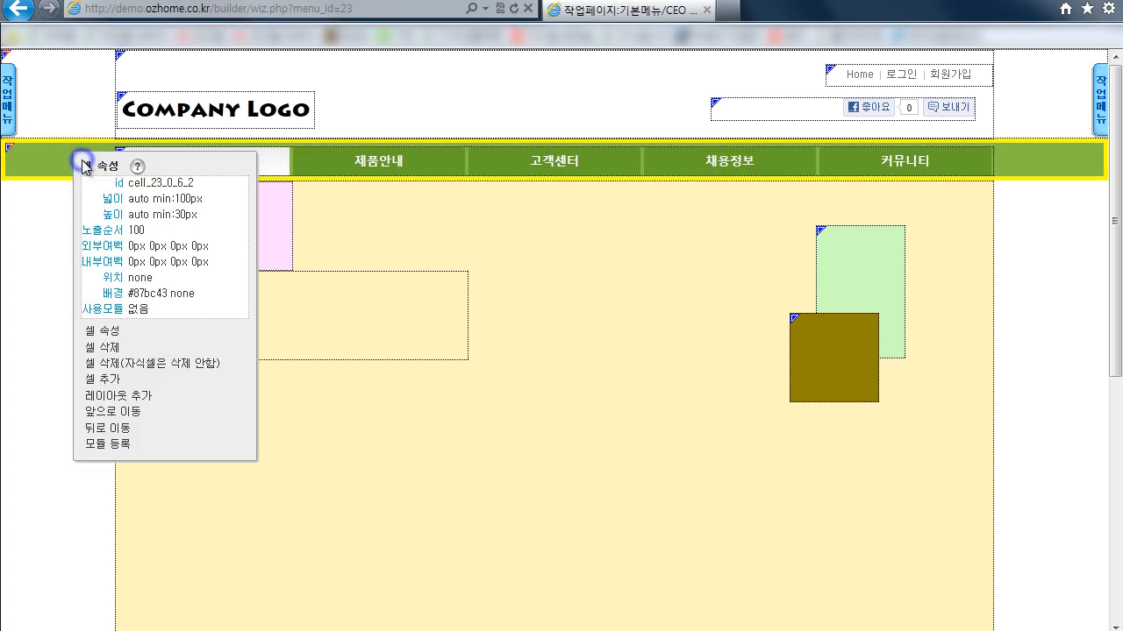
click(123, 331)
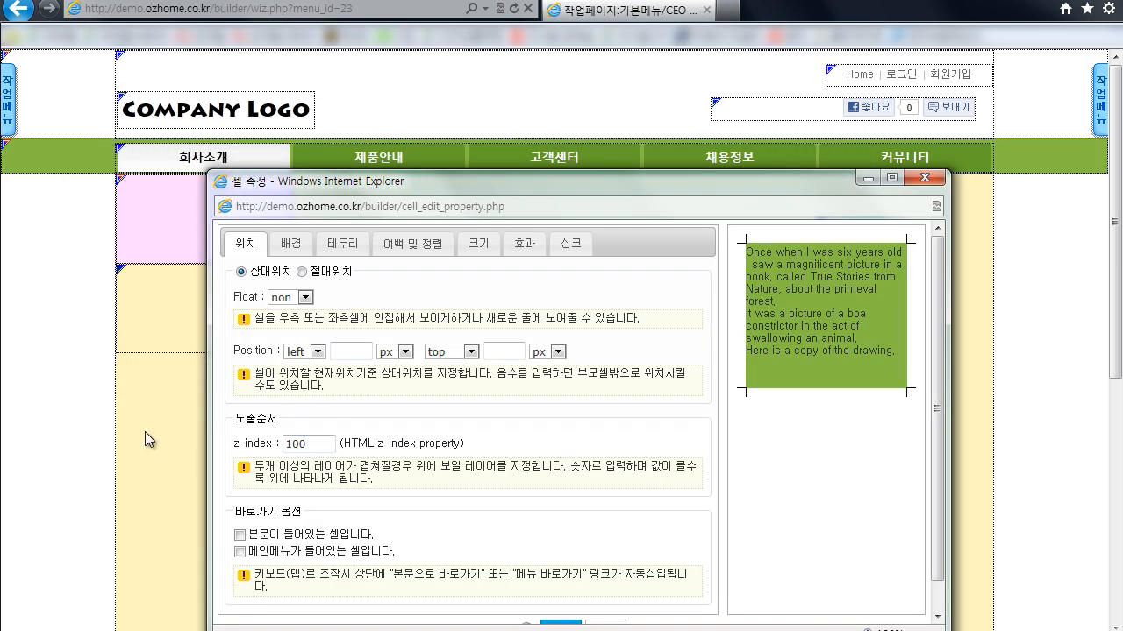
click(149, 441)
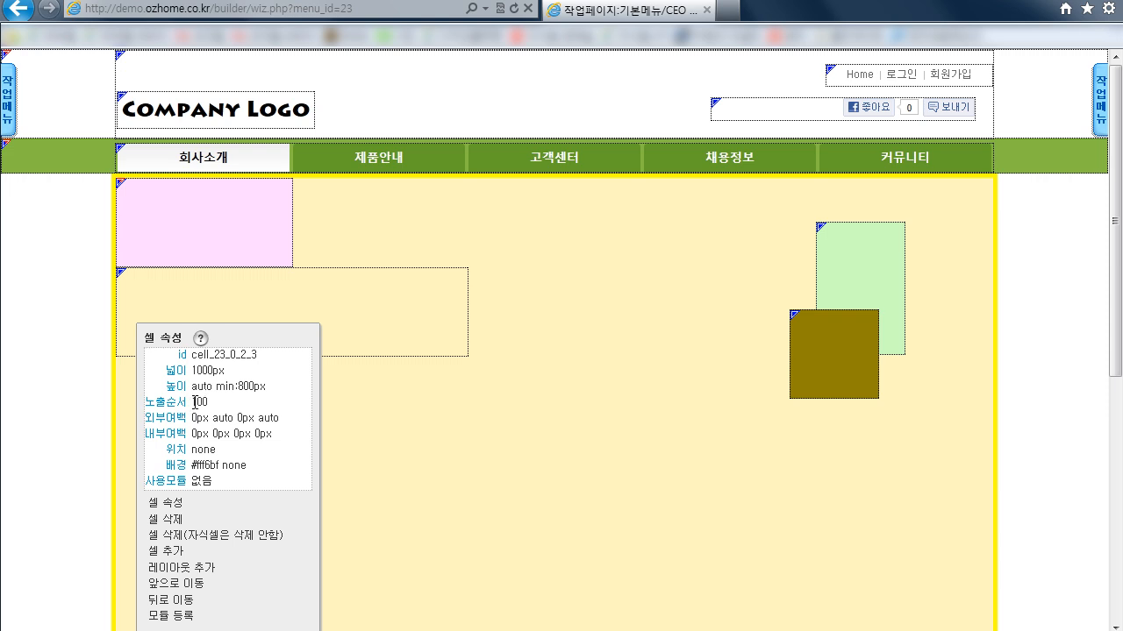
click(430, 420)
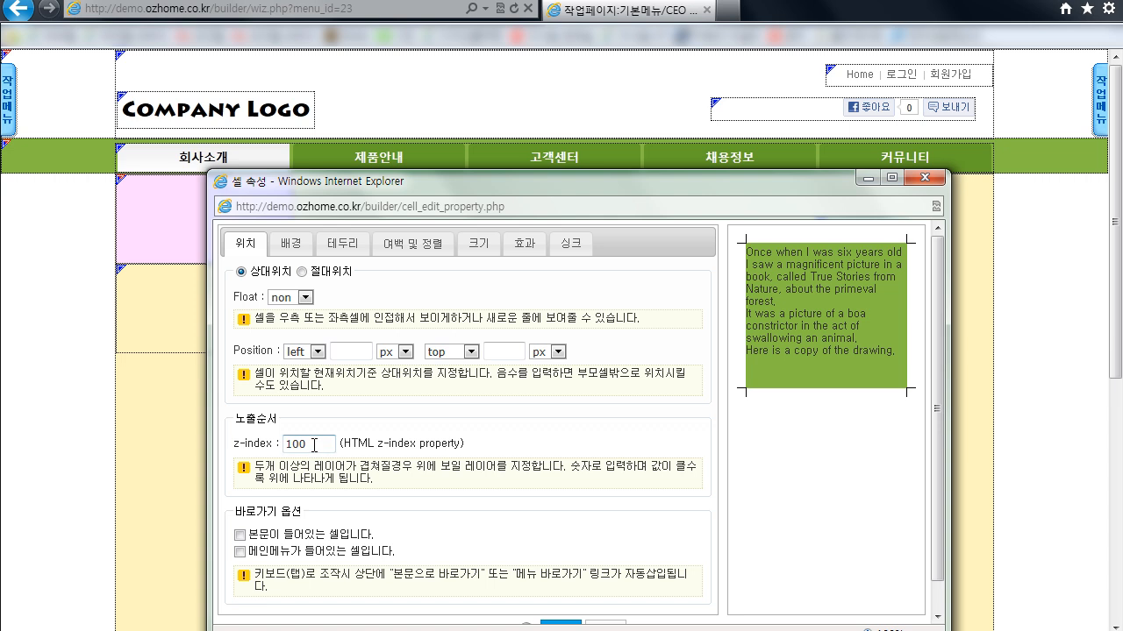
double_click(314, 445)
text(102)
scroll(519, 491, down, 1)
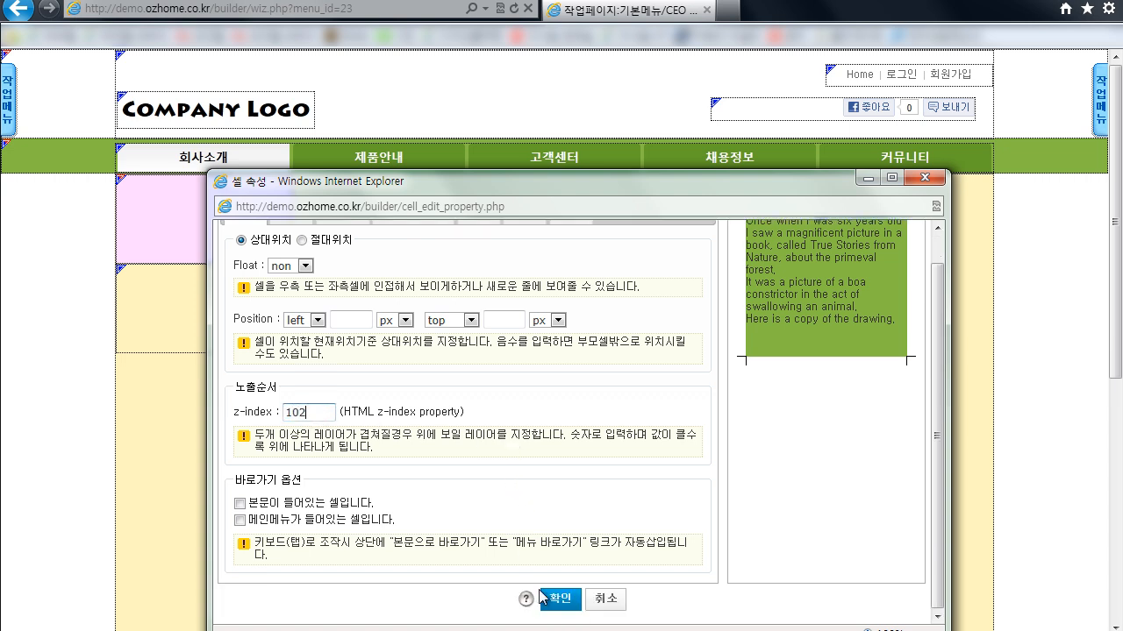
click(544, 598)
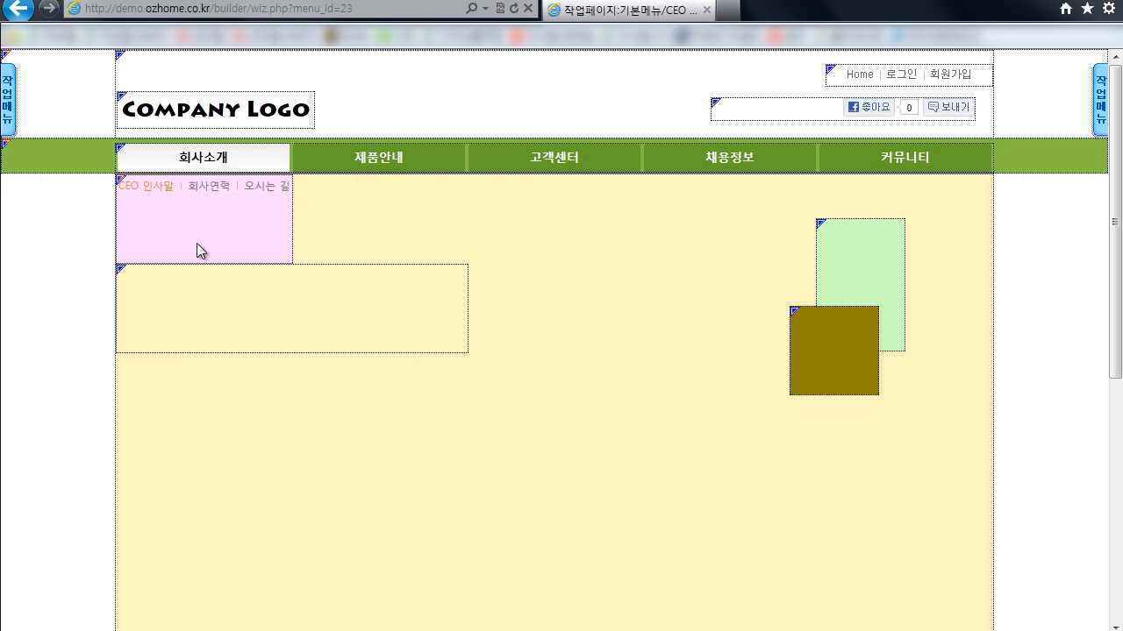
mouse_move(556, 154)
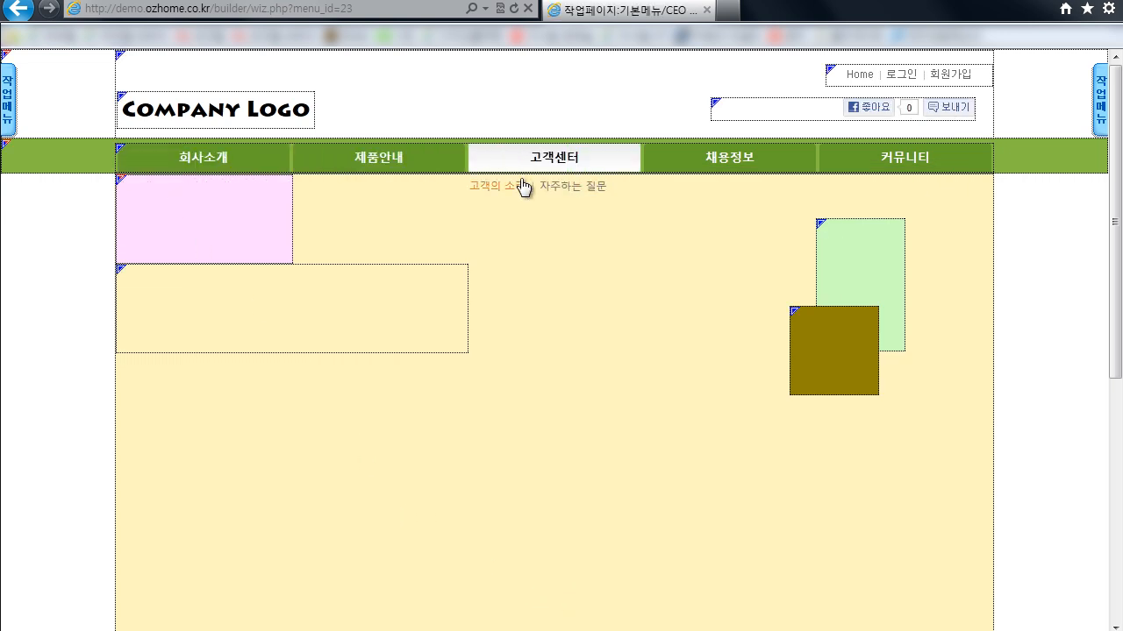
mouse_move(882, 155)
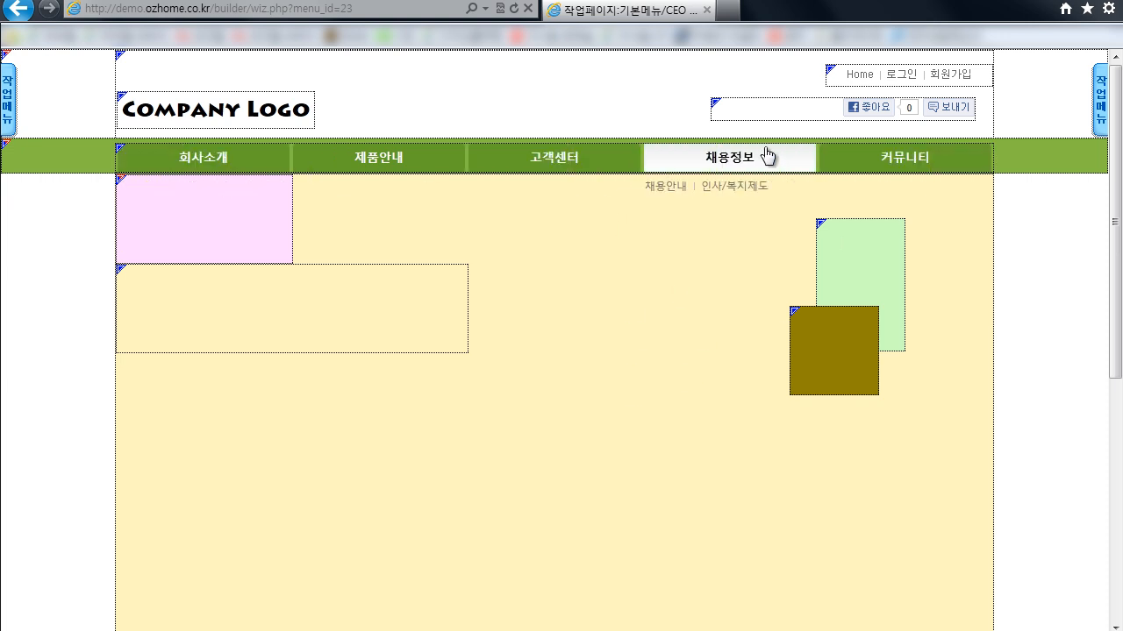
mouse_move(493, 162)
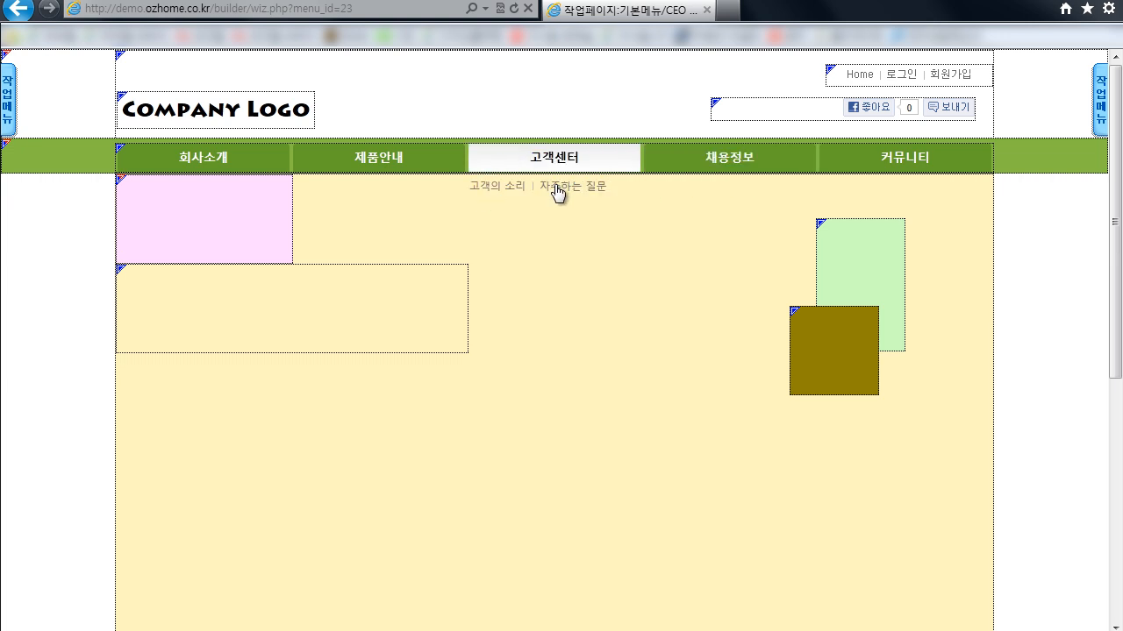